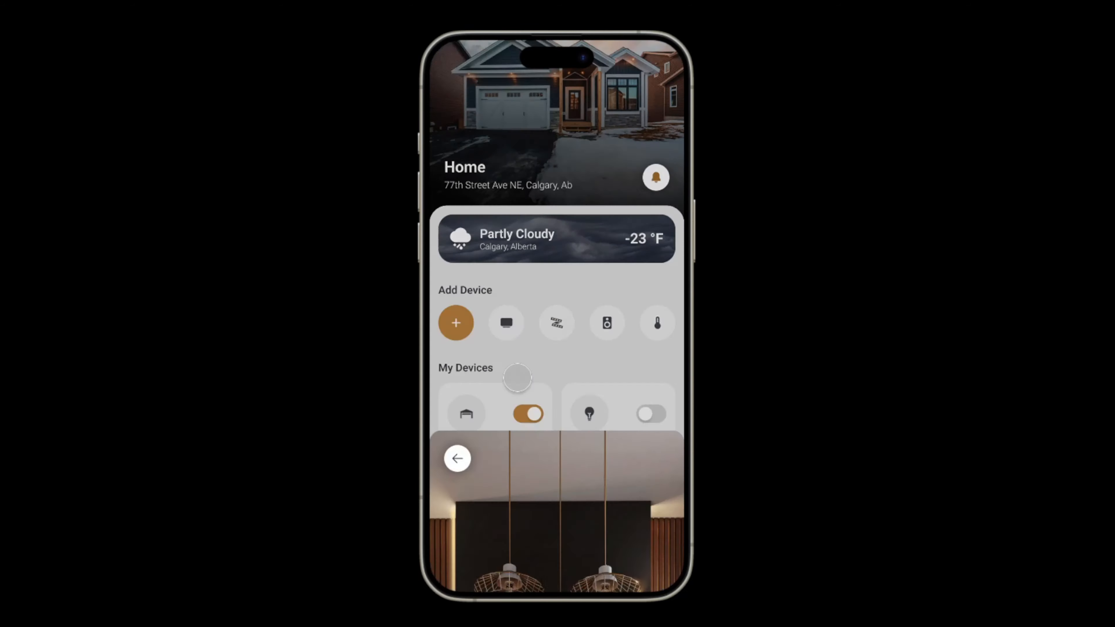
{"action": "left_click", "coordinate": [458, 67]}
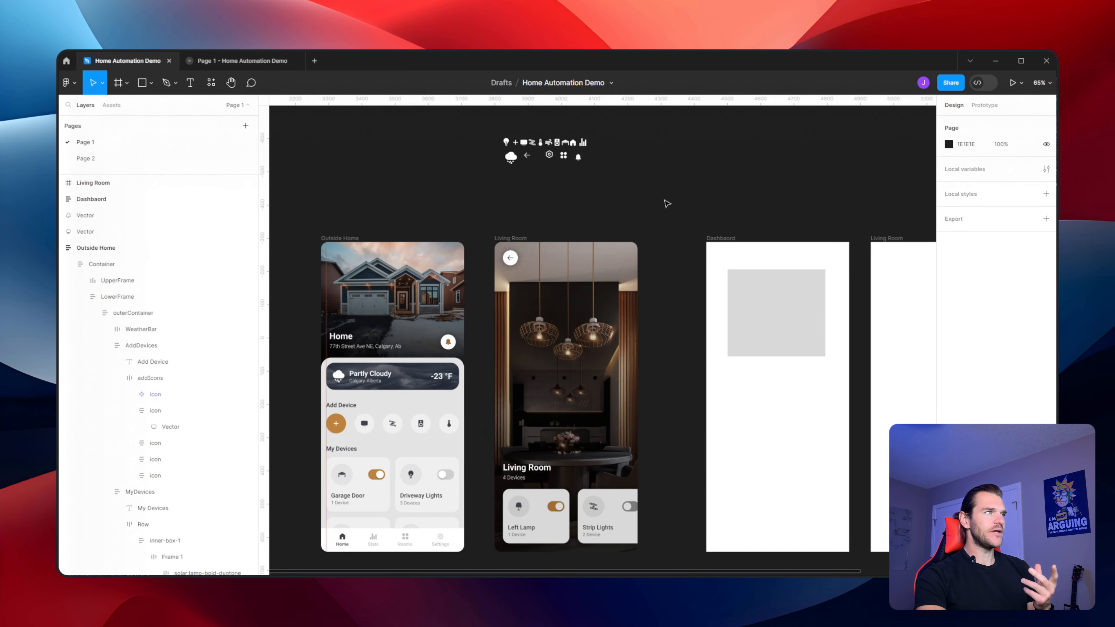
{"action": "left_click_drag", "start_coordinate": [665, 200], "coordinate": [645, 208]}
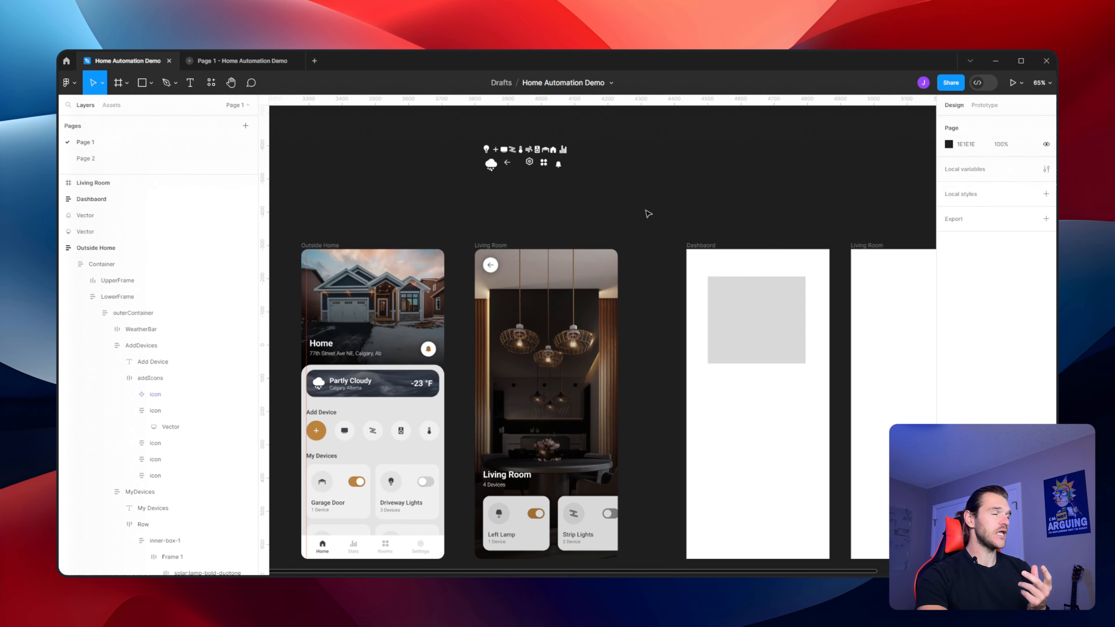
{"action": "left_click_drag", "start_coordinate": [717, 204], "coordinate": [589, 209]}
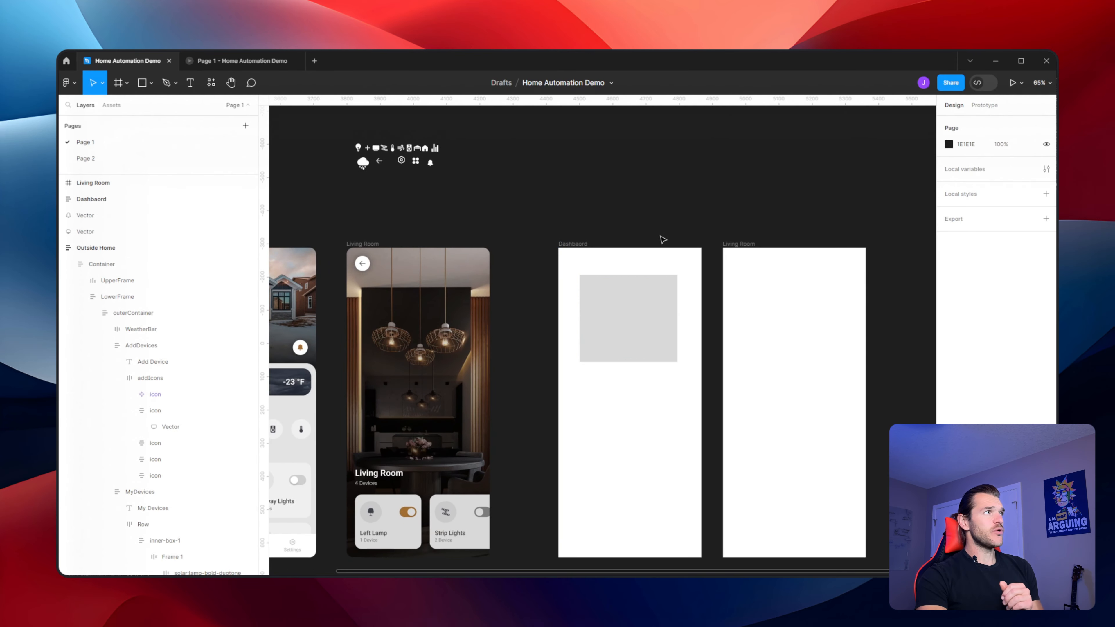
{"action": "left_click", "coordinate": [639, 322]}
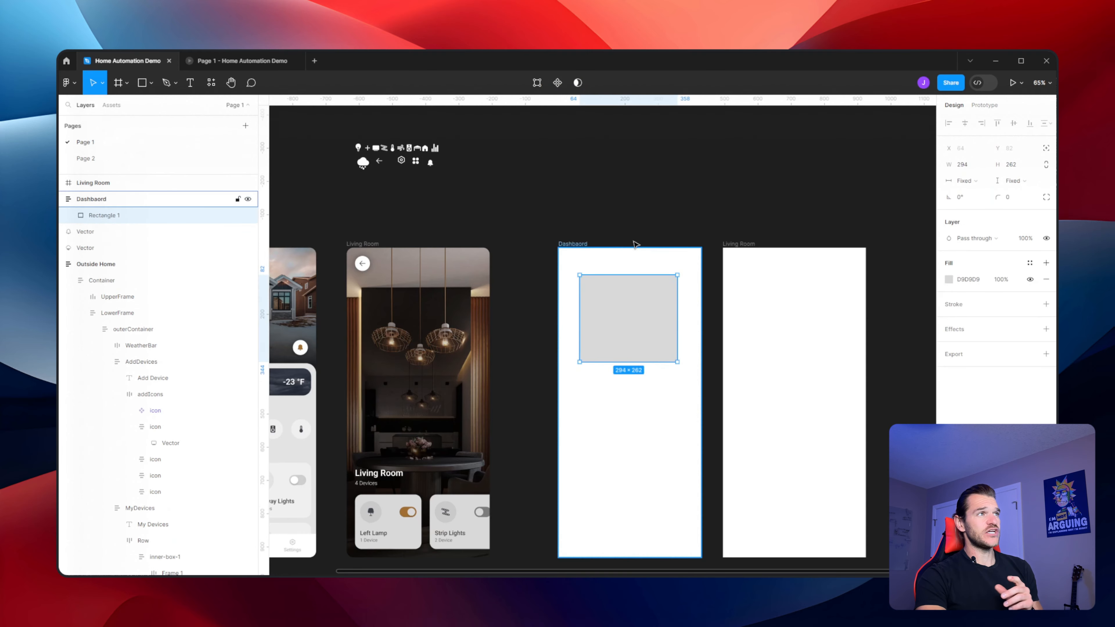
{"action": "left_click", "coordinate": [642, 219]}
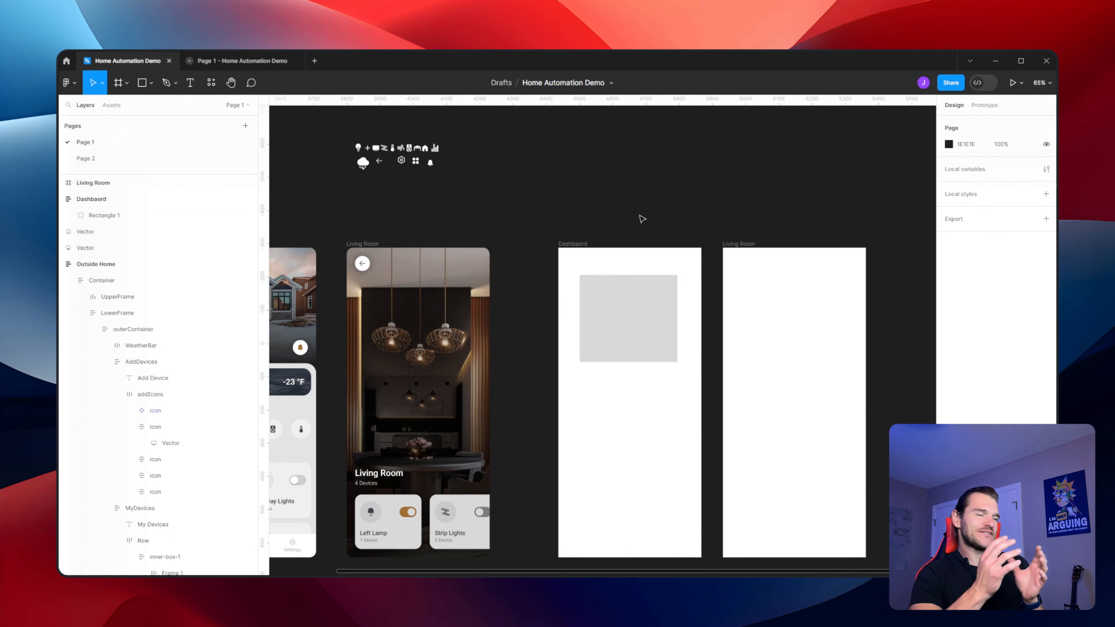
{"action": "left_click_drag", "start_coordinate": [632, 207], "coordinate": [728, 193]}
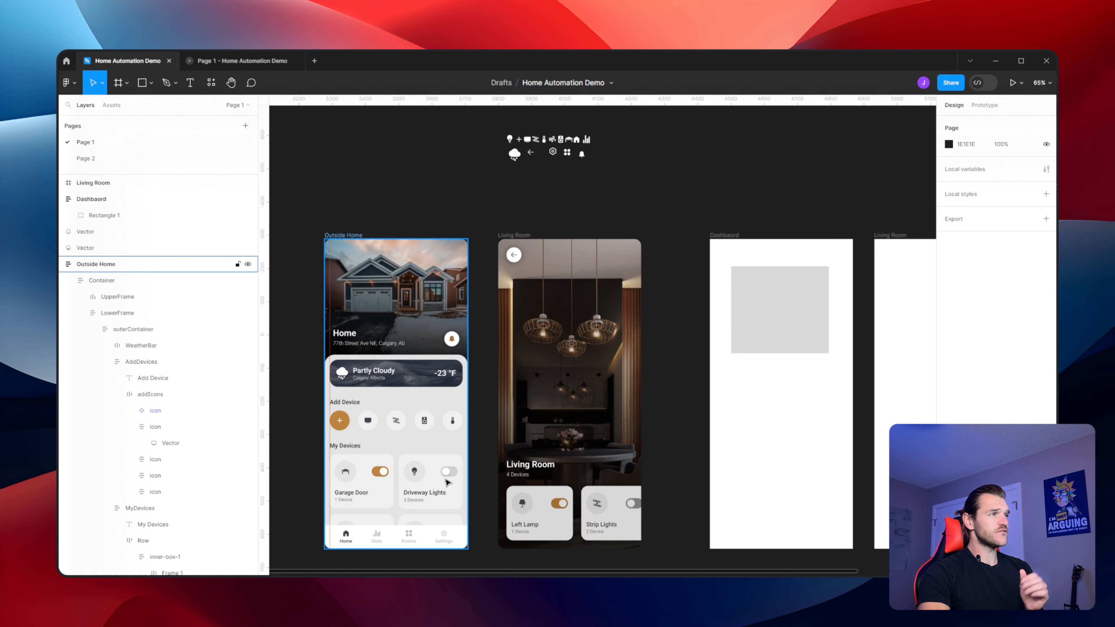
{"action": "scroll", "coordinate": [734, 206], "scroll_direction": "up", "scroll_amount": 1}
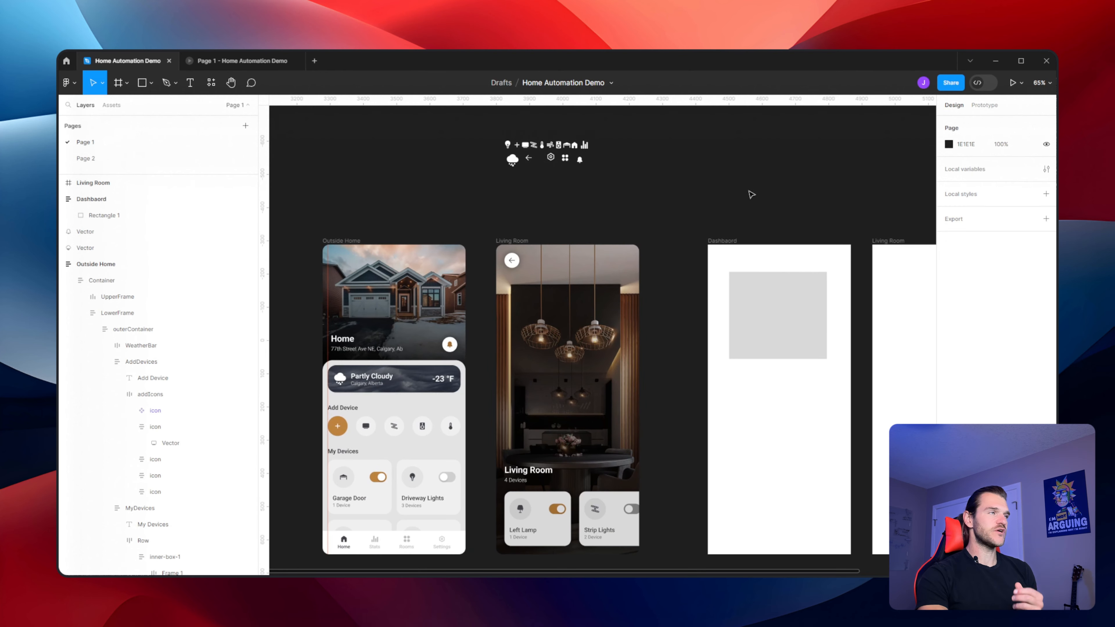
{"action": "left_click_drag", "start_coordinate": [750, 191], "coordinate": [538, 319]}
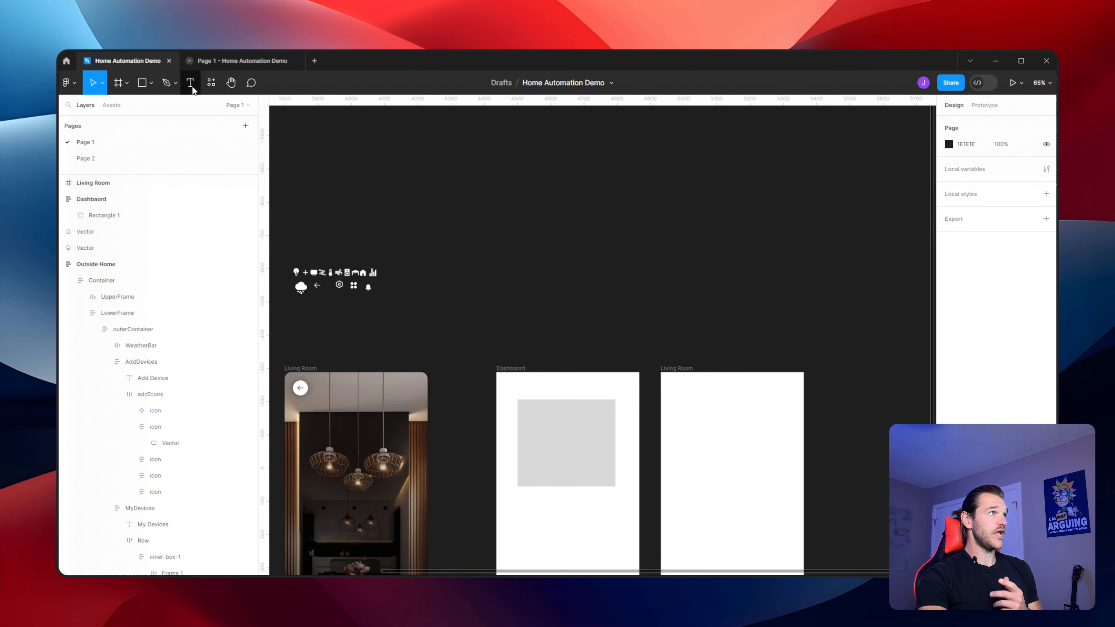
Draw a new frame about 604 × 364 above the screens and name it Icon Buttons
{"action": "left_click", "coordinate": [118, 83]}
{"action": "left_click_drag", "start_coordinate": [482, 203], "coordinate": [684, 323]}
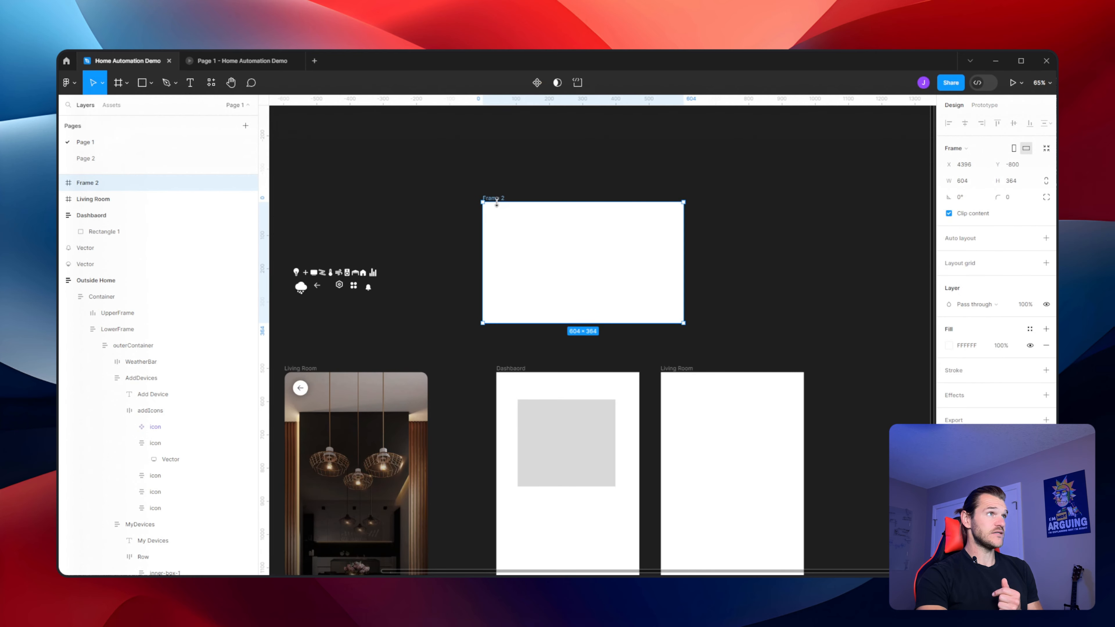
{"action": "double_click", "coordinate": [492, 198]}
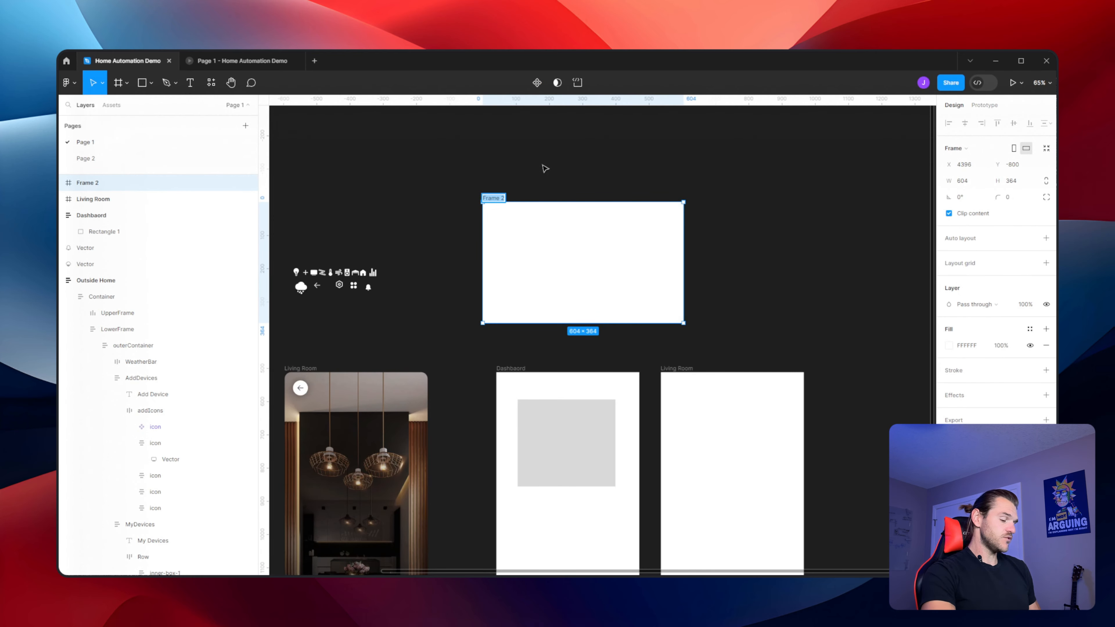
{"action": "key", "text": "BackSpace"}
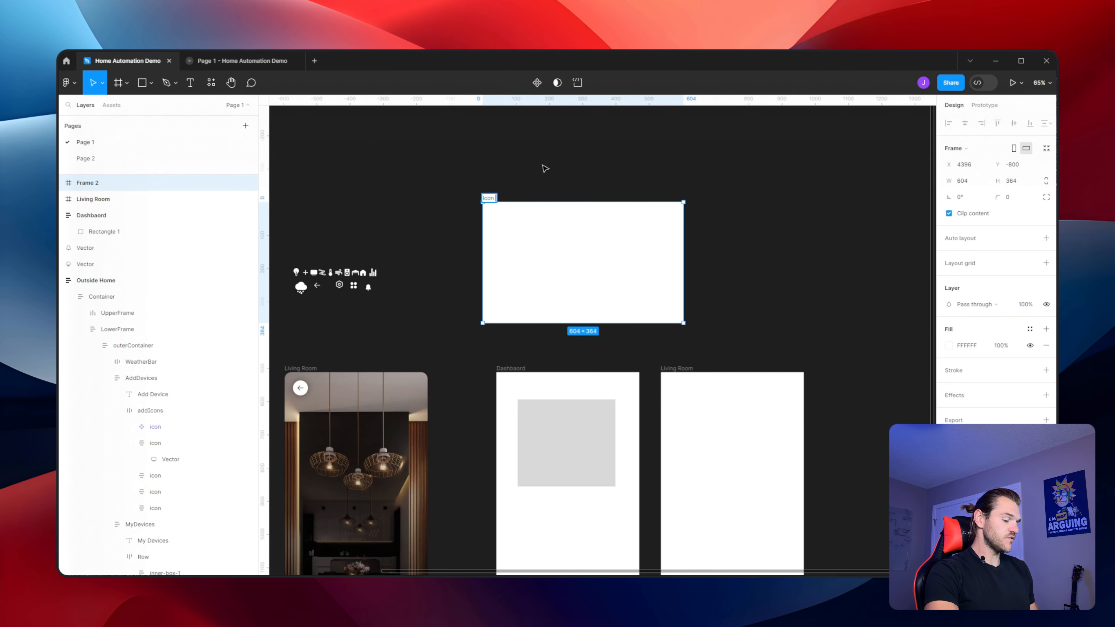
{"action": "type", "text": "Icon Buttons"}
{"action": "left_click", "coordinate": [543, 165]}
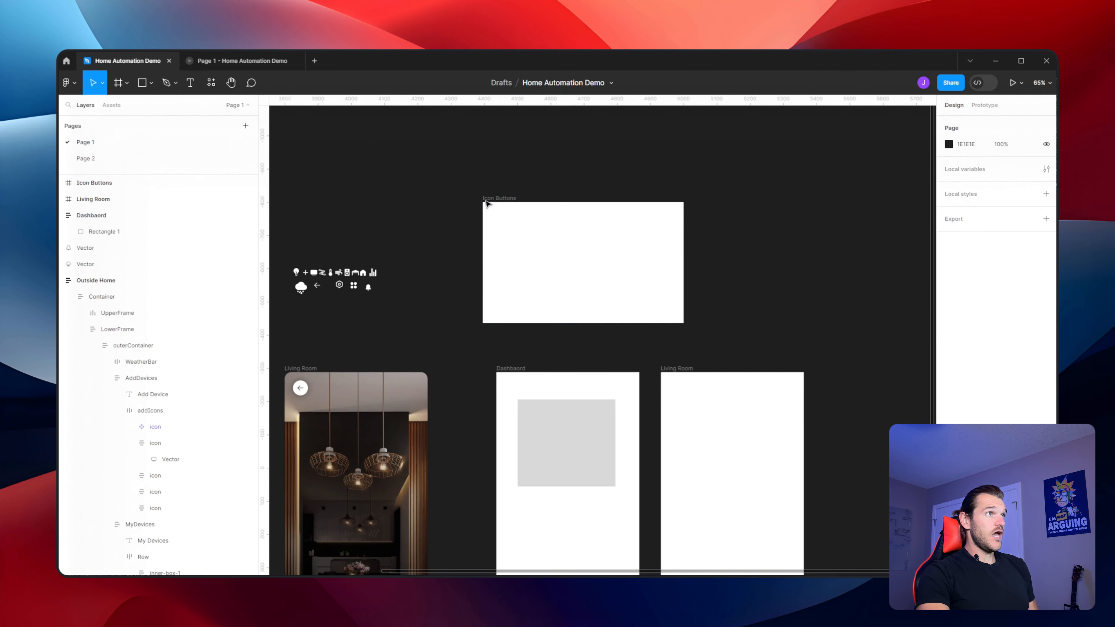
Fill the Icon Buttons frame with light grey D2D2D2 and shift it slightly to the right
{"action": "mouse_move", "coordinate": [509, 204]}
{"action": "left_mouse_down"}
{"action": "mouse_move", "coordinate": [526, 204]}
{"action": "mouse_move", "coordinate": [512, 207]}
{"action": "left_mouse_up"}
{"action": "scroll", "coordinate": [637, 193], "scroll_direction": "up", "scroll_amount": 2}
{"action": "scroll", "coordinate": [637, 194], "scroll_direction": "right", "scroll_amount": 3}
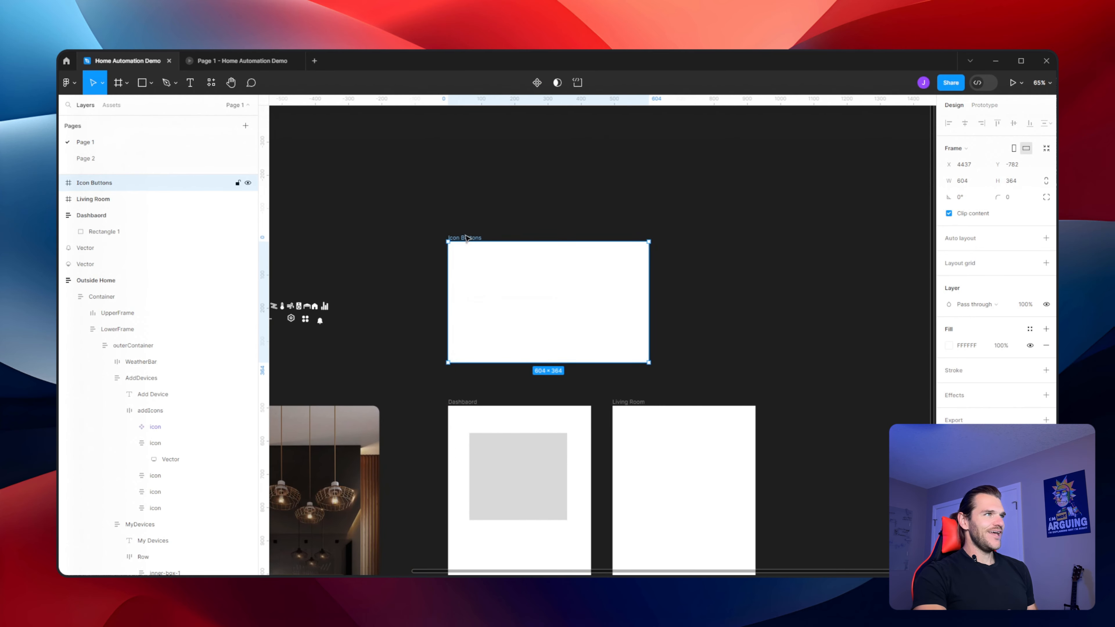
{"action": "left_click", "coordinate": [540, 205]}
{"action": "left_click", "coordinate": [471, 239]}
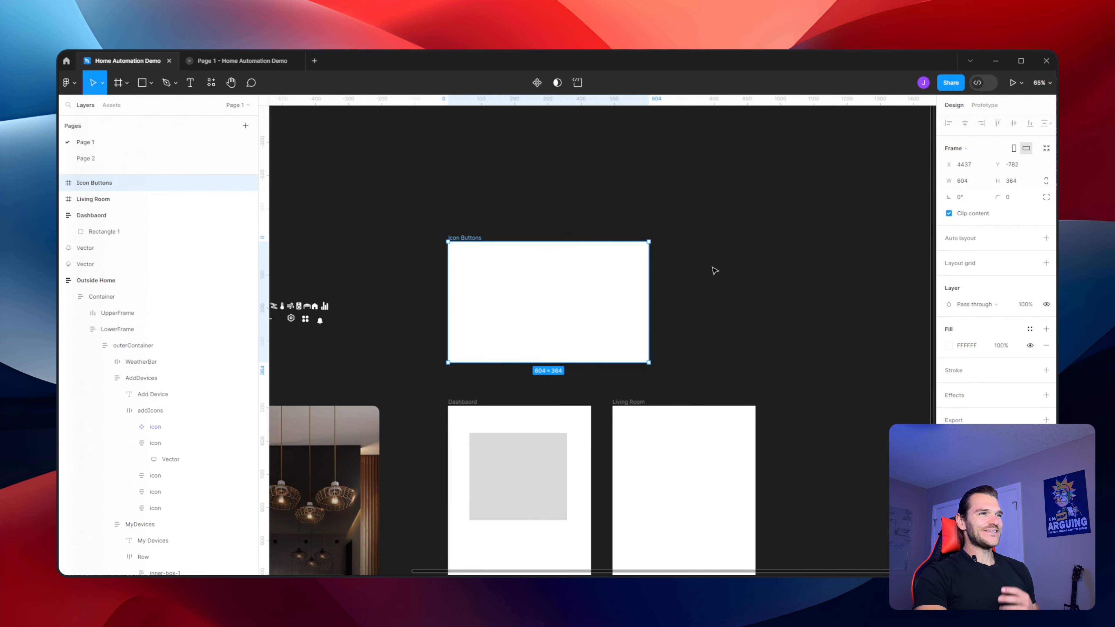
{"action": "left_click", "coordinate": [949, 345]}
{"action": "left_click_drag", "start_coordinate": [847, 349], "coordinate": [811, 324]}
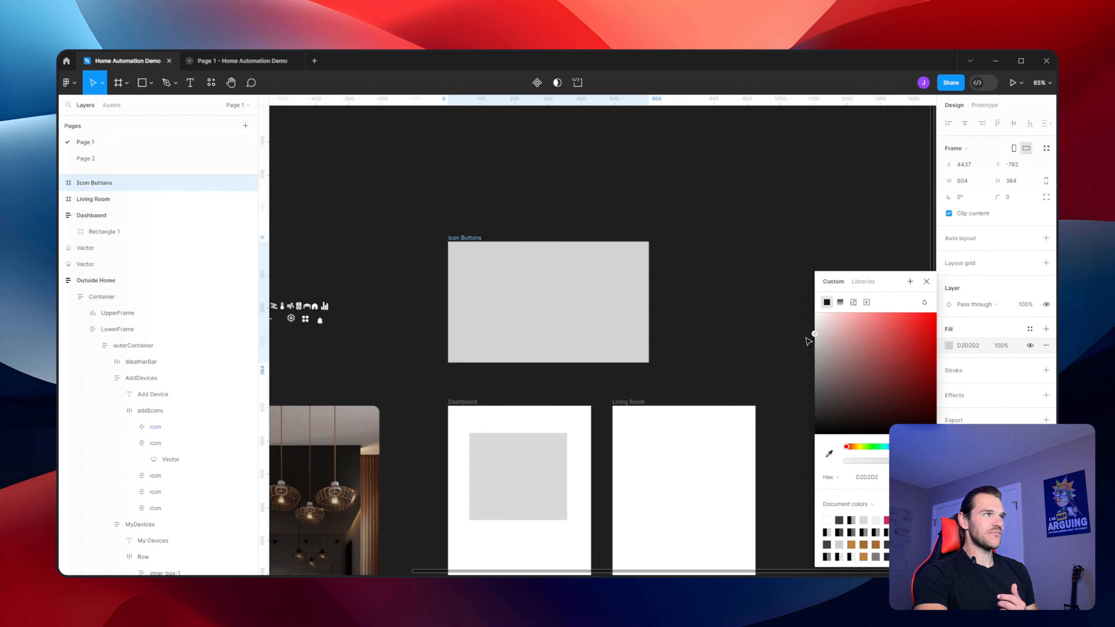
{"action": "left_click", "coordinate": [439, 204]}
{"action": "left_click_drag", "start_coordinate": [439, 204], "coordinate": [654, 167]}
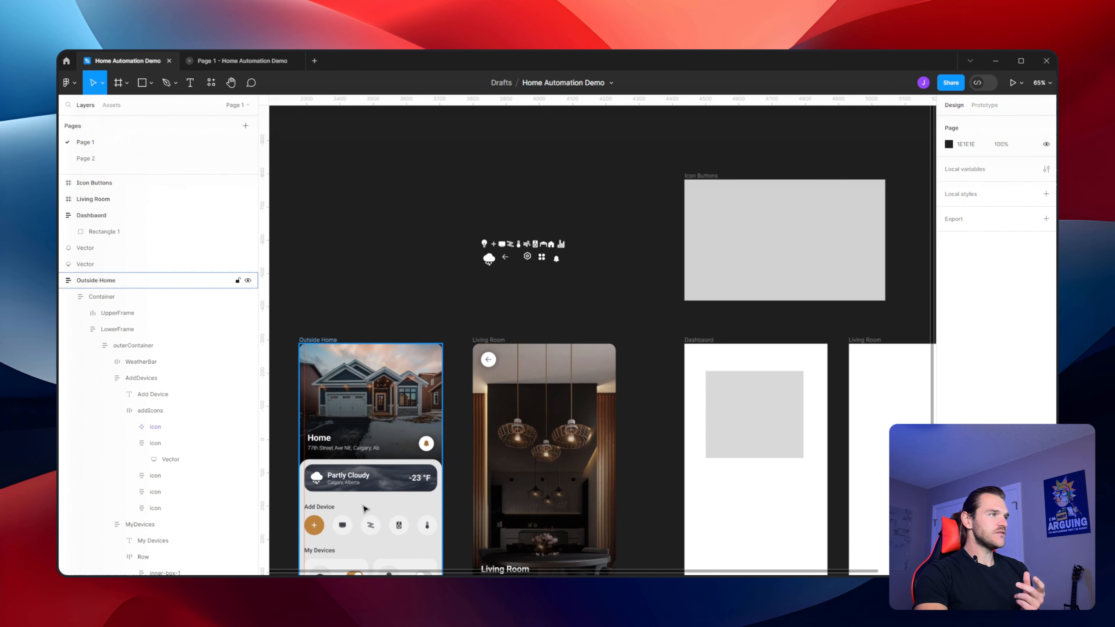
{"action": "scroll", "coordinate": [397, 538], "scroll_direction": "down", "scroll_amount": 5}
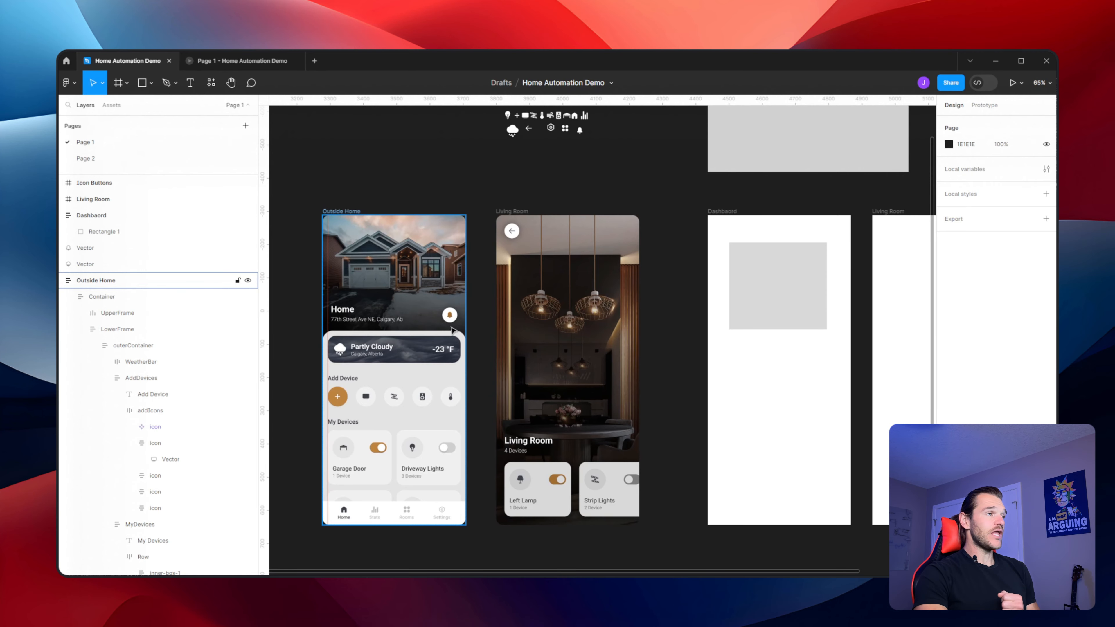
{"action": "scroll", "coordinate": [556, 253], "scroll_direction": "up", "scroll_amount": 3}
{"action": "scroll", "coordinate": [557, 253], "scroll_direction": "right", "scroll_amount": 3}
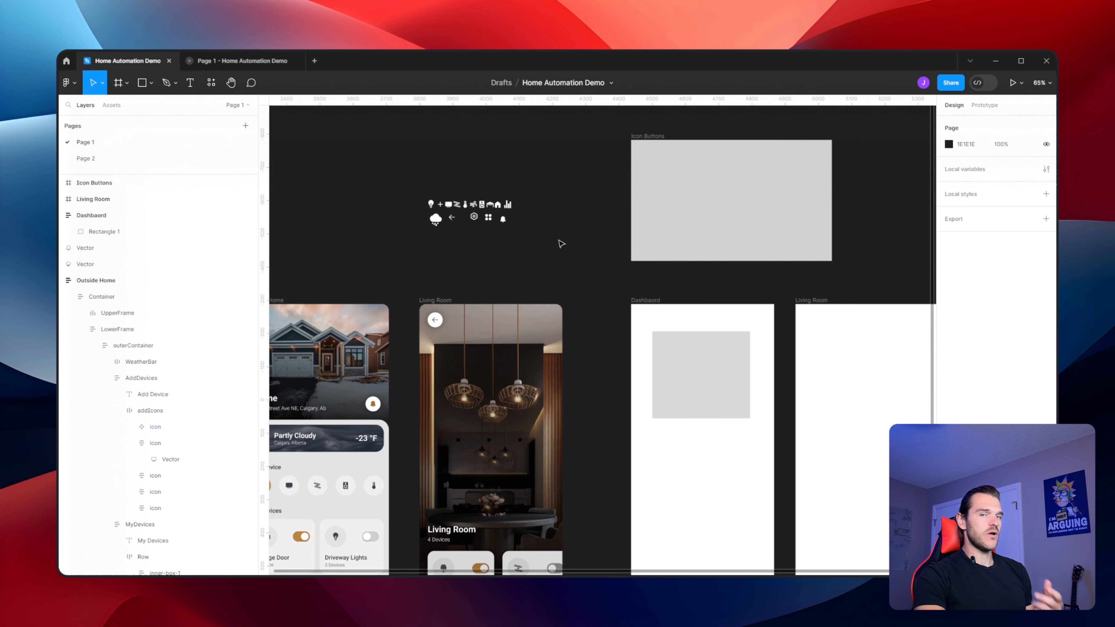
{"action": "scroll", "coordinate": [538, 237], "scroll_direction": "down", "scroll_amount": 2}
{"action": "scroll", "coordinate": [538, 238], "scroll_direction": "left", "scroll_amount": 3}
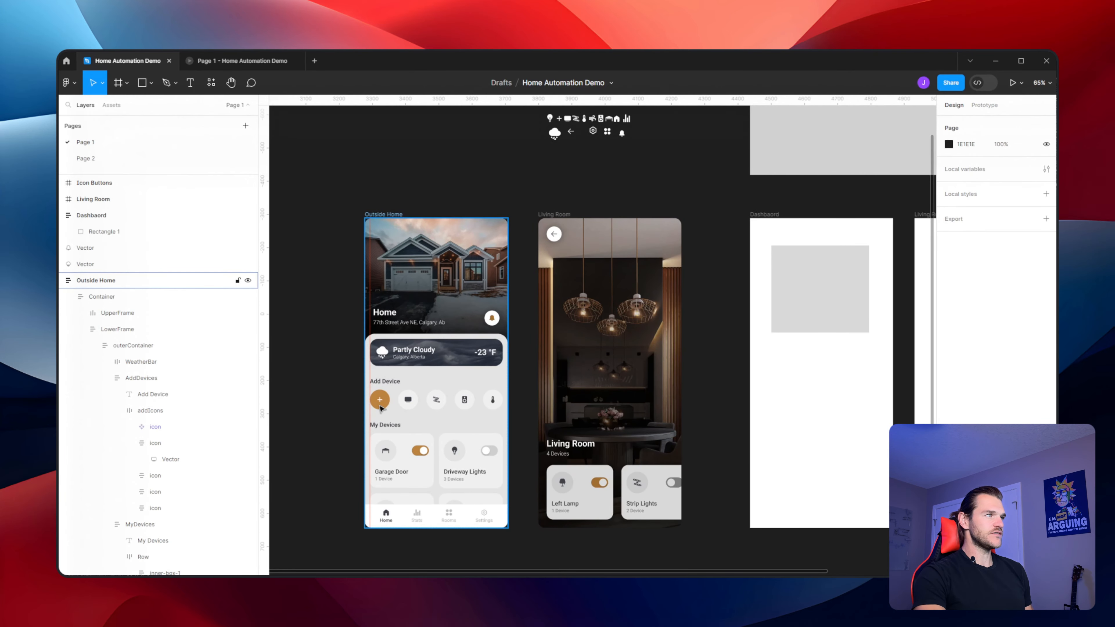
{"action": "scroll", "coordinate": [713, 173], "scroll_direction": "up", "scroll_amount": 4}
{"action": "scroll", "coordinate": [713, 173], "scroll_direction": "right", "scroll_amount": 2}
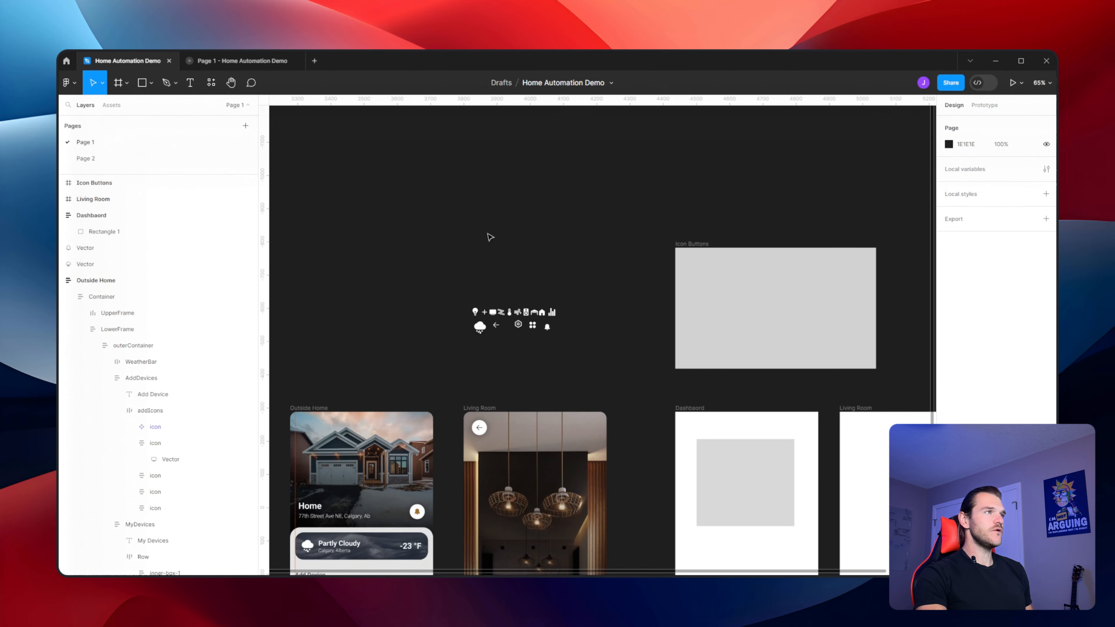
{"action": "scroll", "coordinate": [549, 272], "scroll_direction": "up", "scroll_amount": 5}
{"action": "scroll", "coordinate": [601, 248], "scroll_direction": "down", "scroll_amount": 2}
{"action": "scroll", "coordinate": [602, 248], "scroll_direction": "right", "scroll_amount": 2}
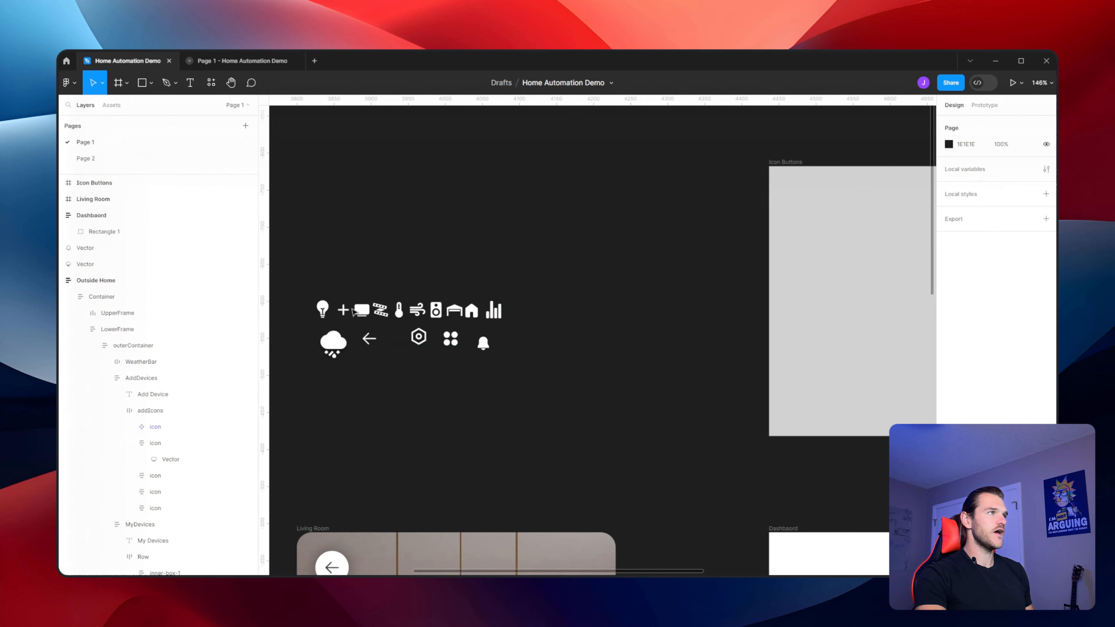
Copy the plus icon from the icon set and paste it into the Icon Buttons frame
{"action": "double_click", "coordinate": [343, 310]}
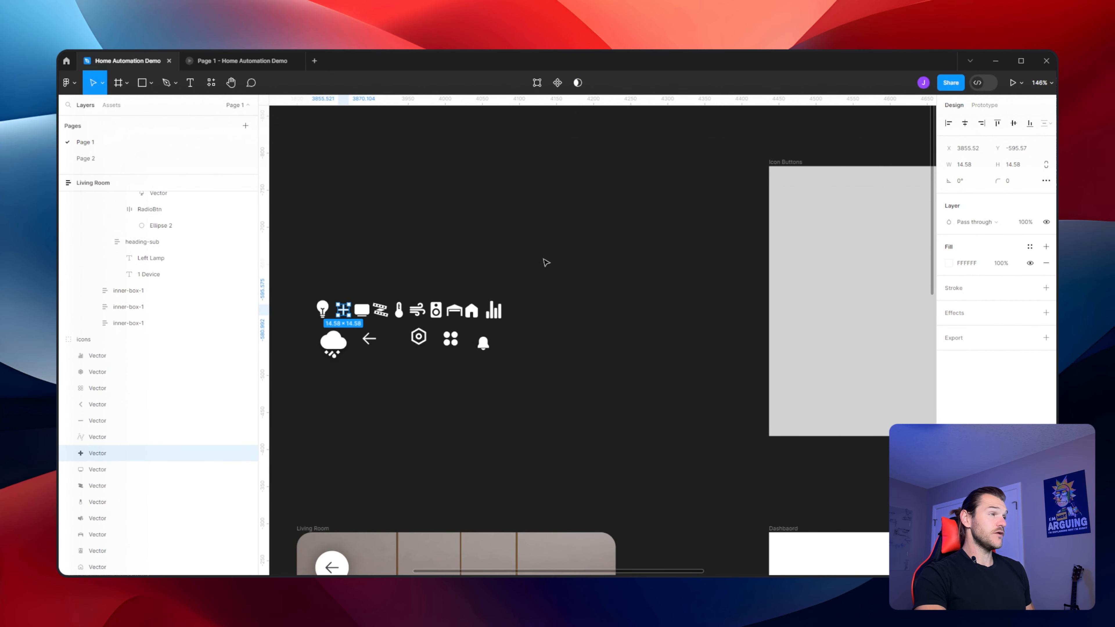
{"action": "scroll", "coordinate": [622, 251], "scroll_direction": "right", "scroll_amount": 5}
{"action": "scroll", "coordinate": [622, 252], "scroll_direction": "up", "scroll_amount": 2}
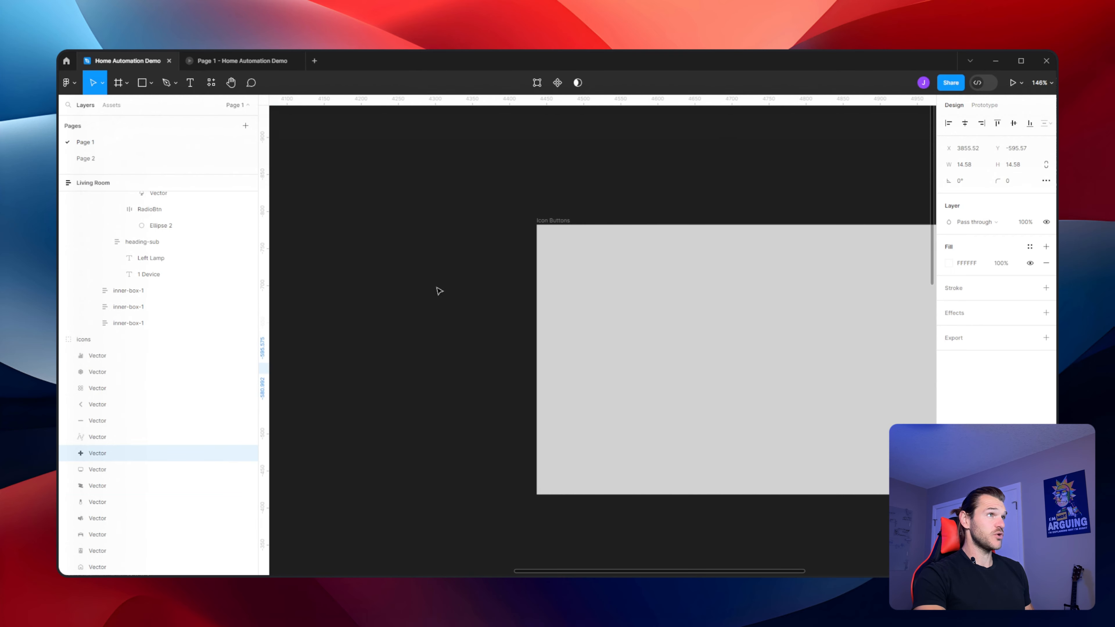
{"action": "left_click", "coordinate": [553, 221]}
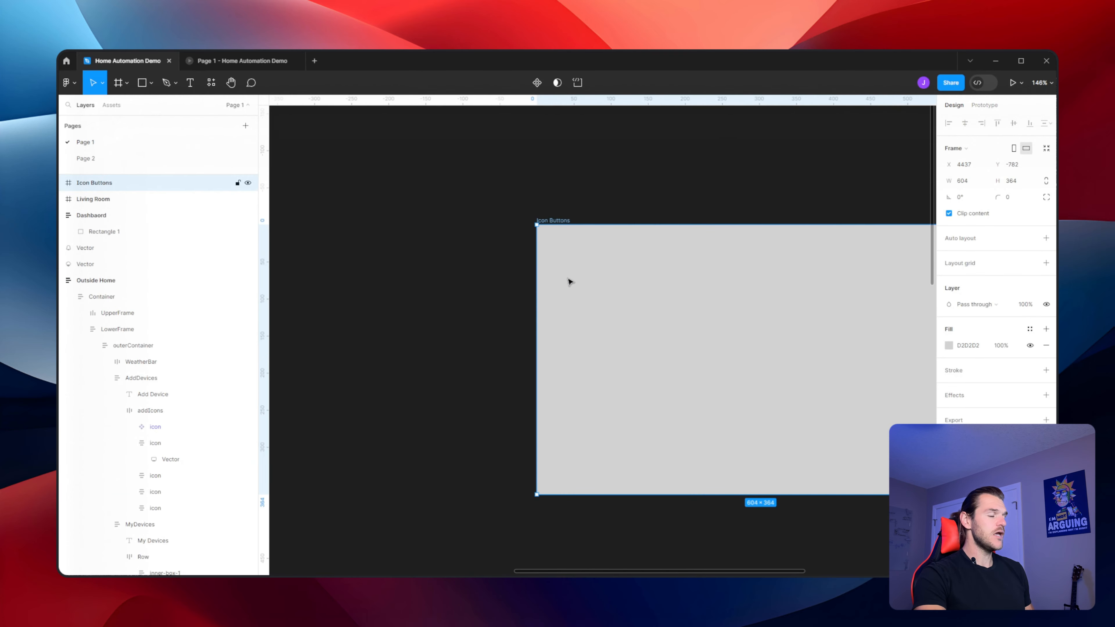
{"action": "key", "text": "ctrl+v"}
Move the pasted plus icon near the frame's top-left corner, at about X 13 and Y 11
{"action": "scroll", "coordinate": [685, 203], "scroll_direction": "up", "scroll_amount": 5}
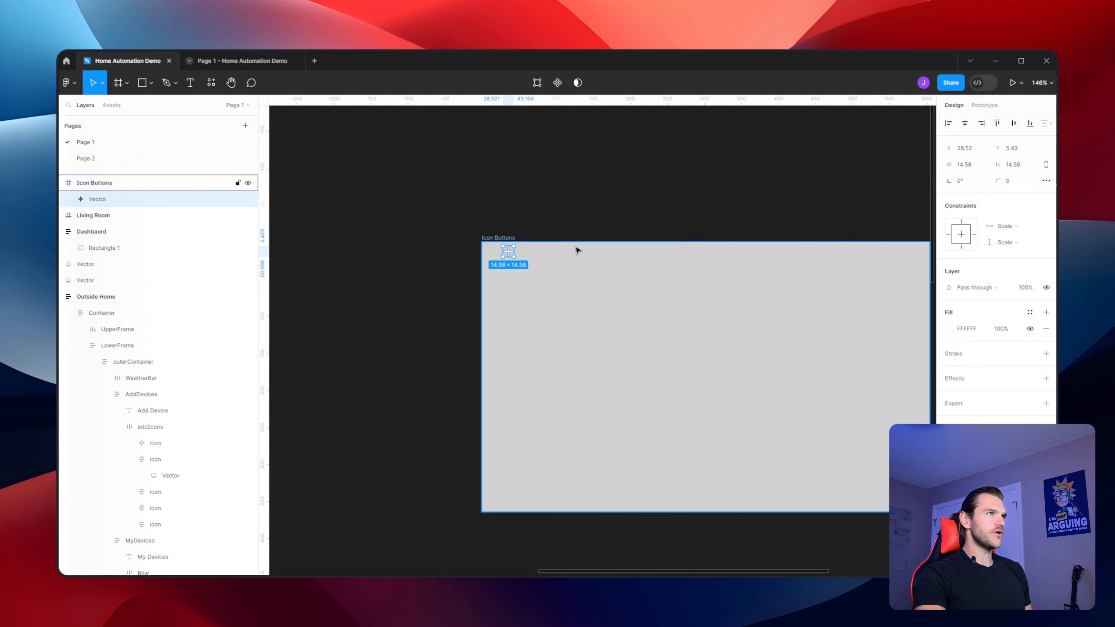
{"action": "scroll", "coordinate": [574, 249], "scroll_direction": "down", "scroll_amount": 1}
{"action": "left_click", "coordinate": [434, 264]}
{"action": "left_click_drag", "start_coordinate": [408, 264], "coordinate": [374, 280]}
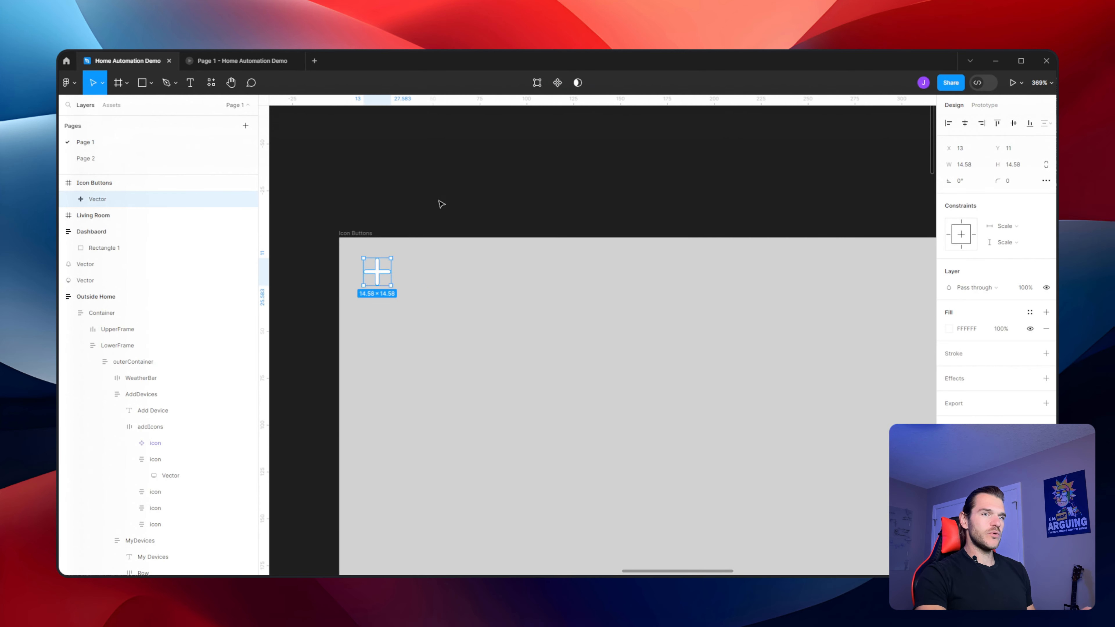
Group the plus icon and rename the group plusButton
{"action": "key", "text": "ctrl+g"}
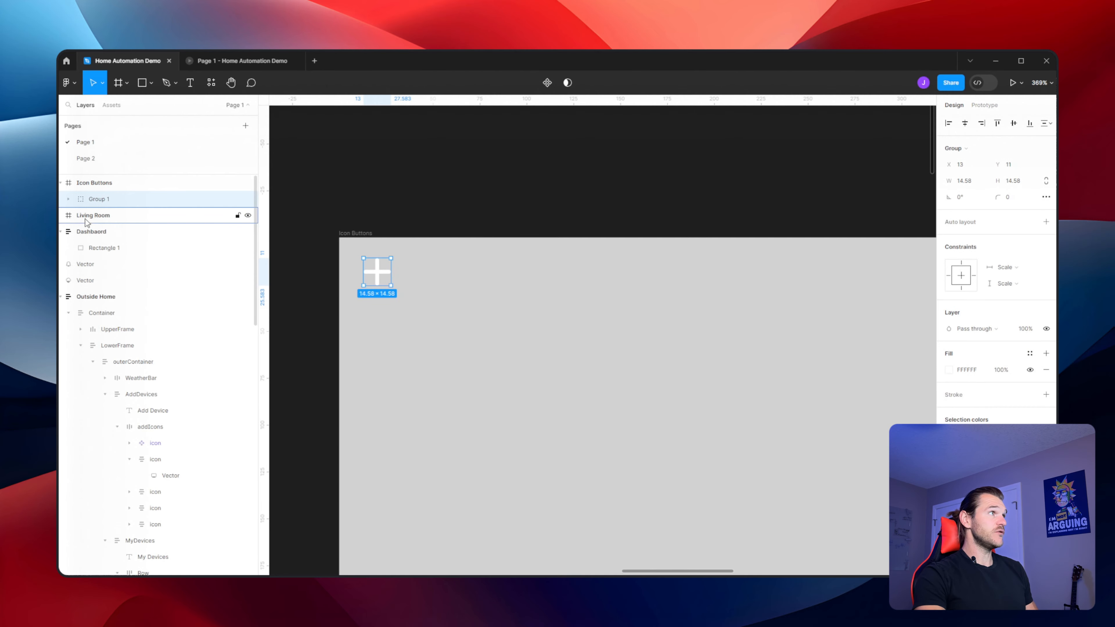
{"action": "key", "text": "ctrl+r"}
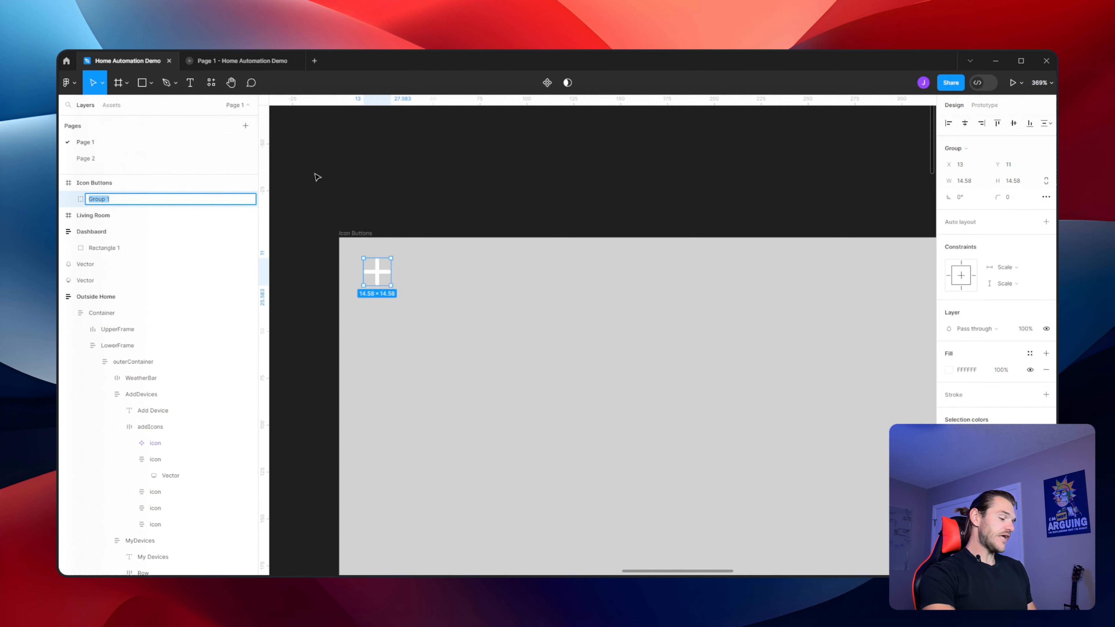
{"action": "type", "text": "p"}
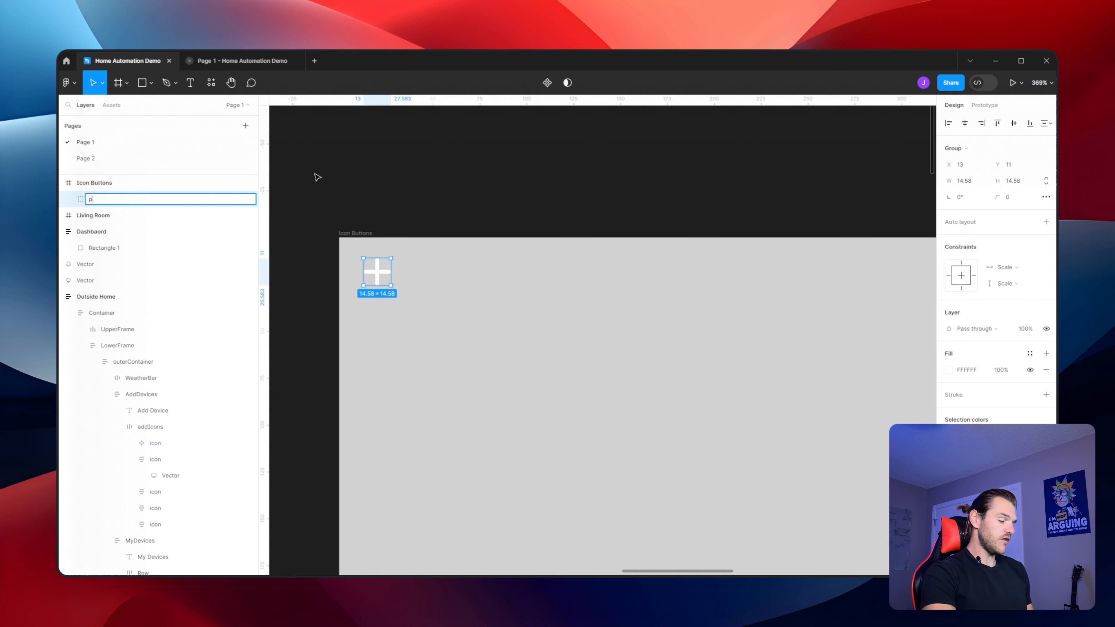
{"action": "type", "text": "lusButton"}
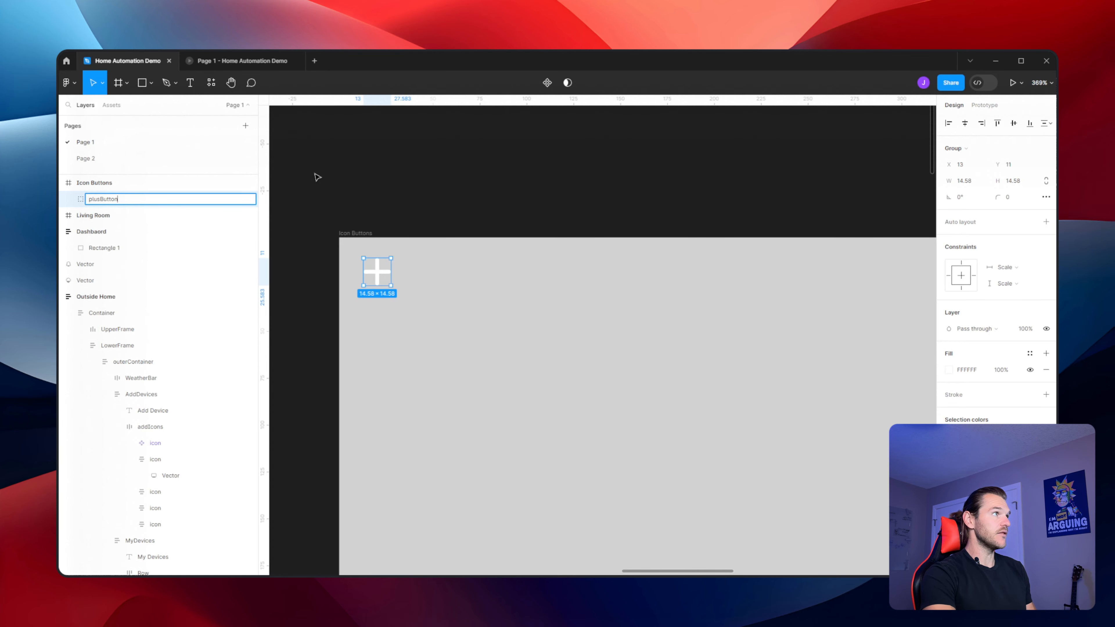
{"action": "key", "text": "Return"}
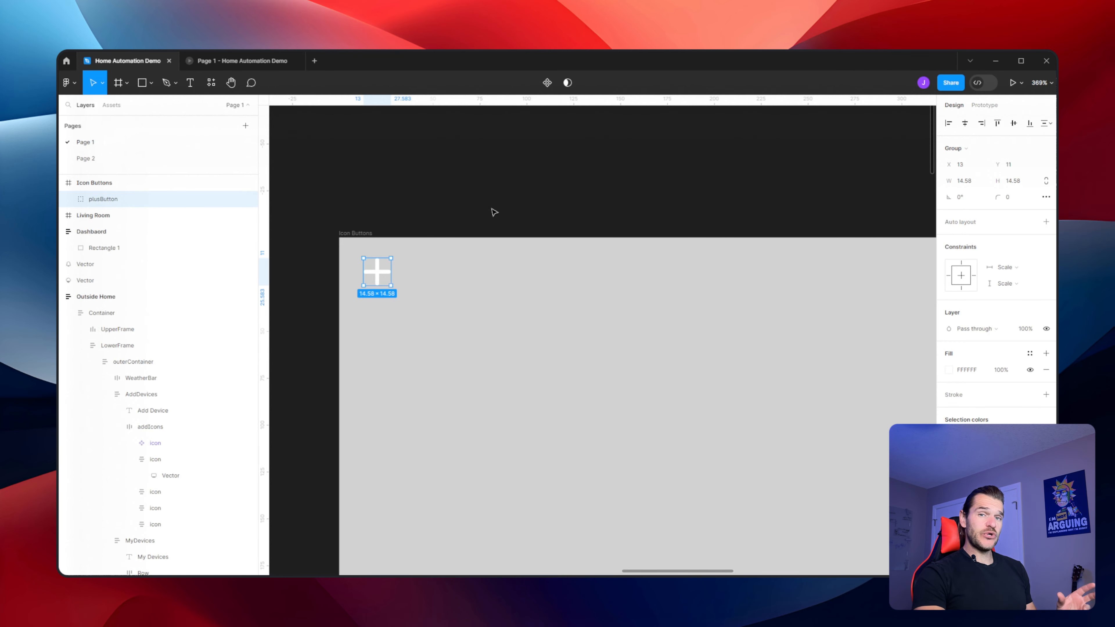
Add auto layout to plusButton, switch its horizontal resizing to Fixed width, and add a fill
{"action": "left_click", "coordinate": [1046, 223]}
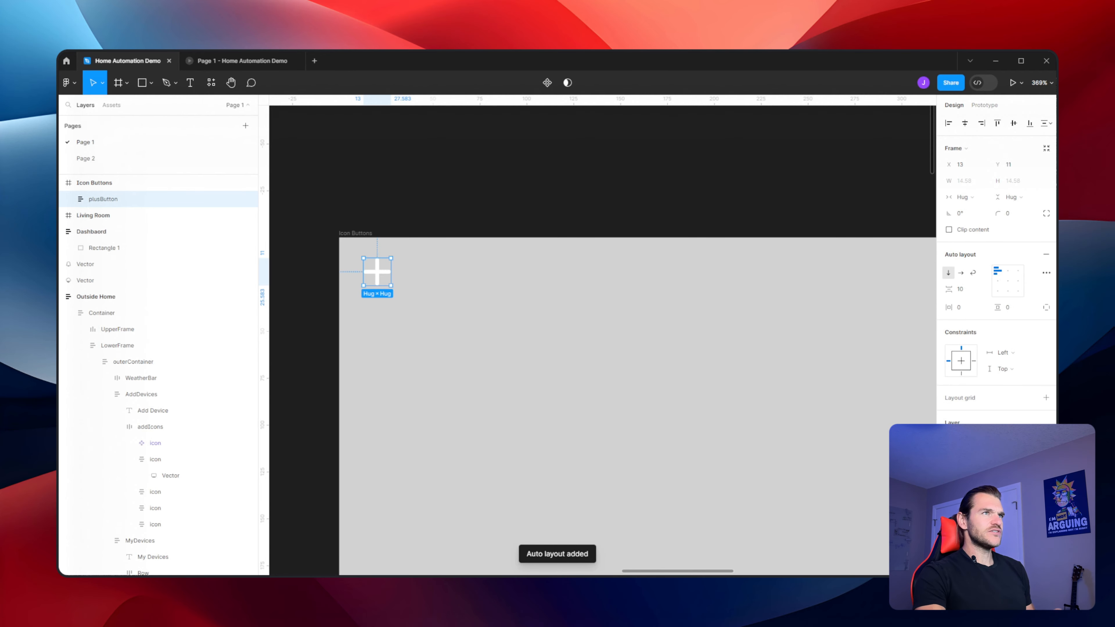
{"action": "left_click", "coordinate": [978, 203]}
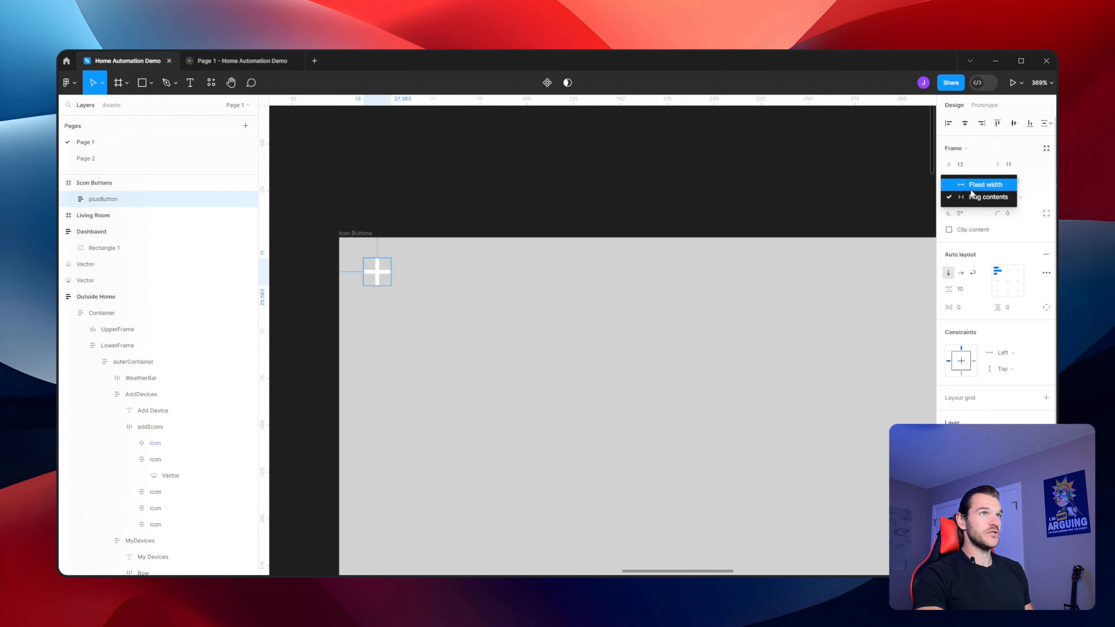
{"action": "left_click", "coordinate": [971, 187]}
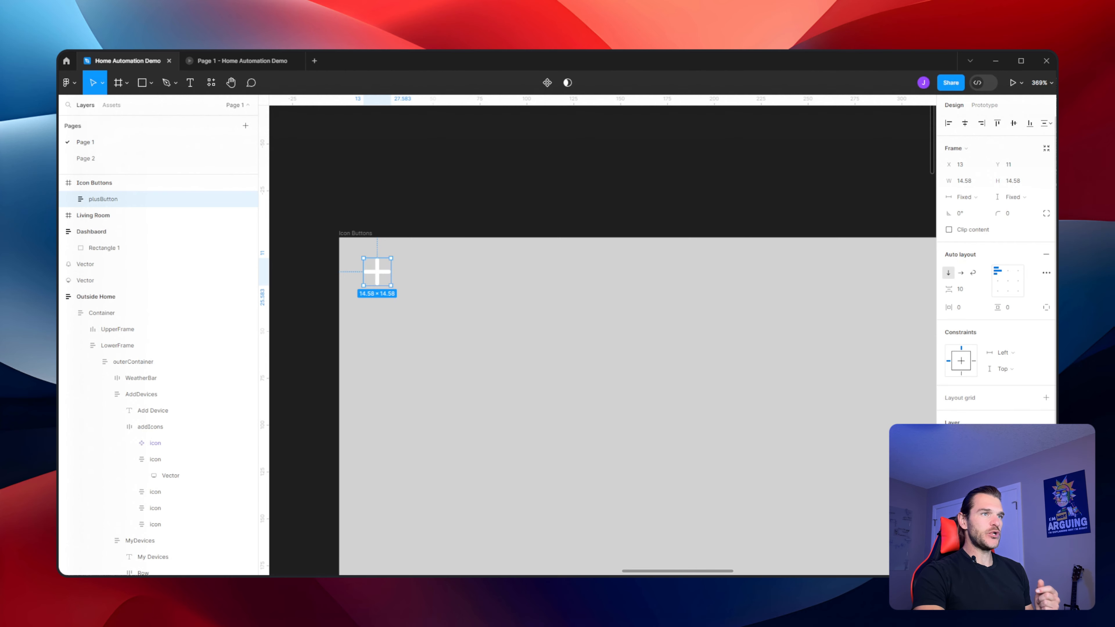
{"action": "left_click", "coordinate": [1046, 464]}
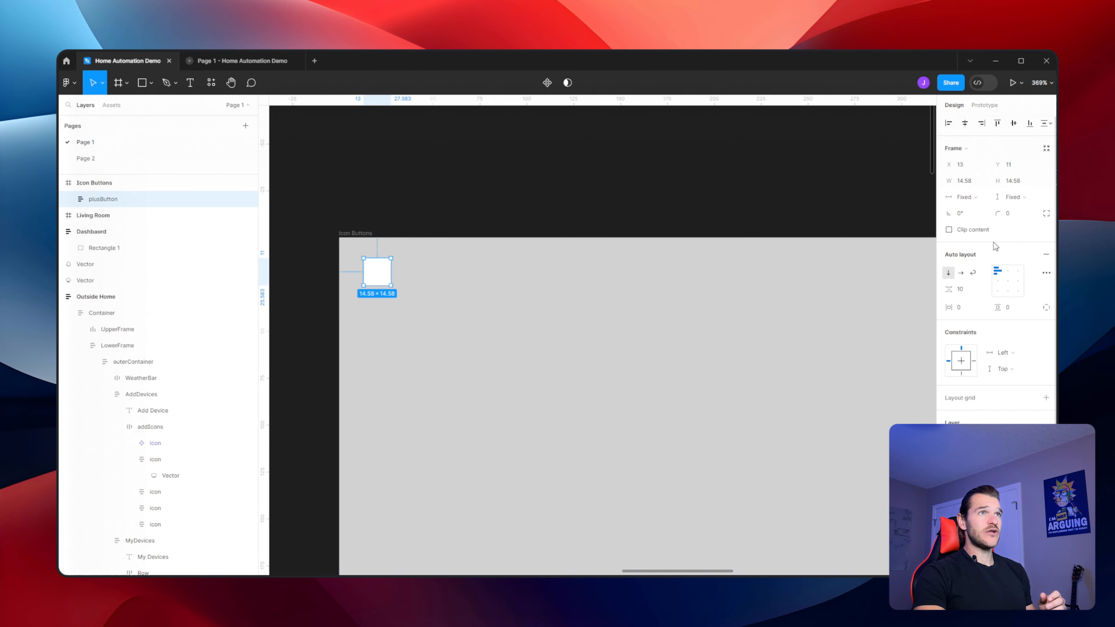
Set plusButton's corner radius to 500 and its auto layout item spacing to 0
{"action": "left_click", "coordinate": [1024, 218]}
{"action": "type", "text": "500"}
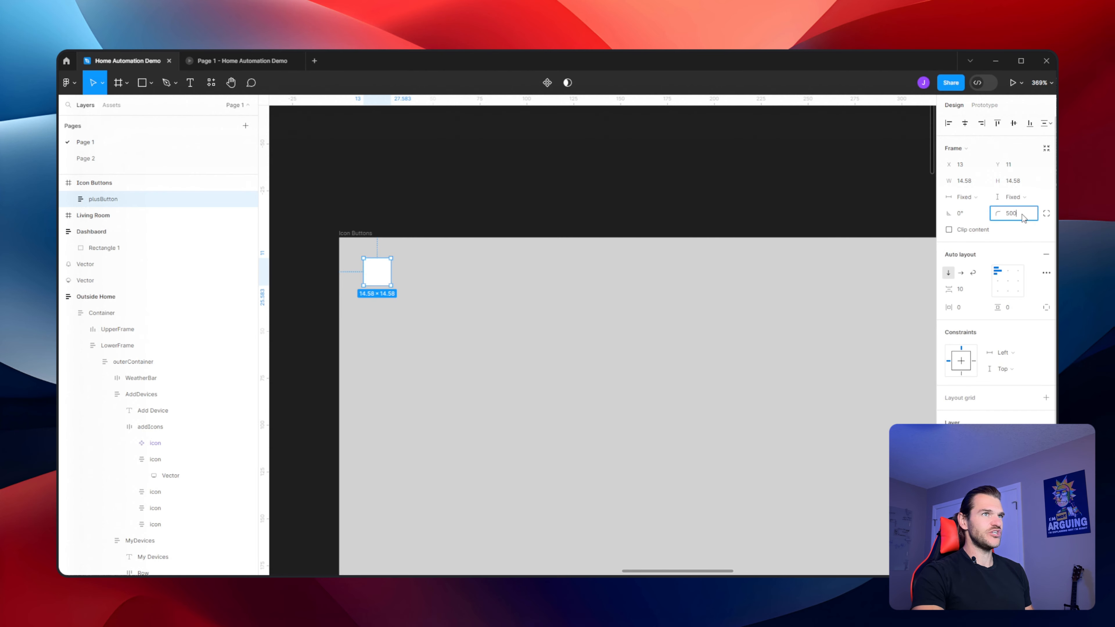
{"action": "key", "text": "Return"}
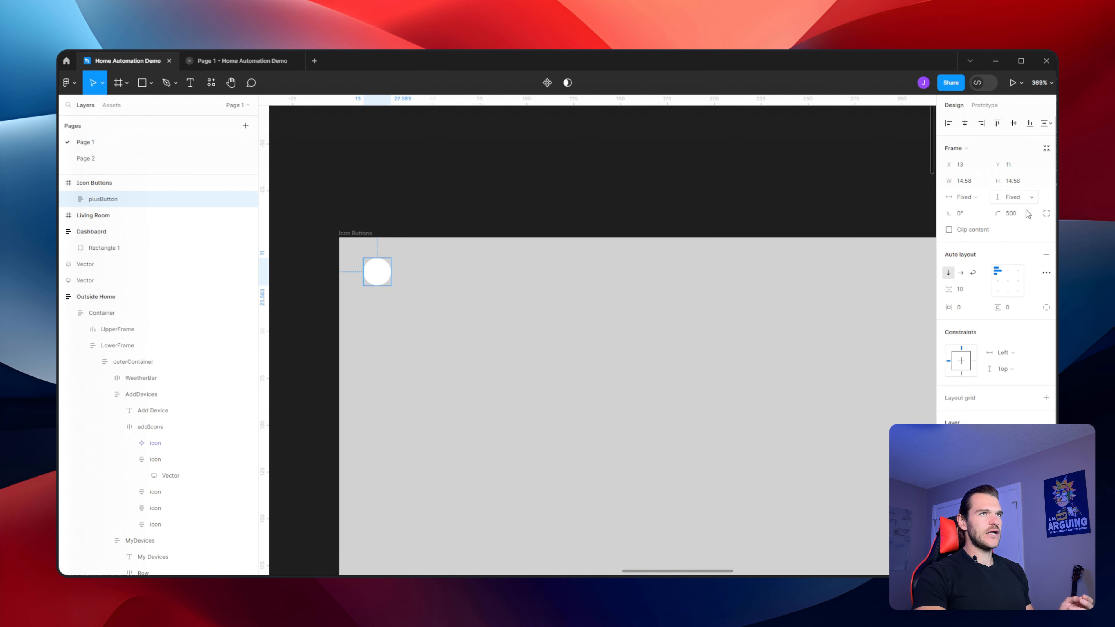
{"action": "left_click", "coordinate": [967, 291]}
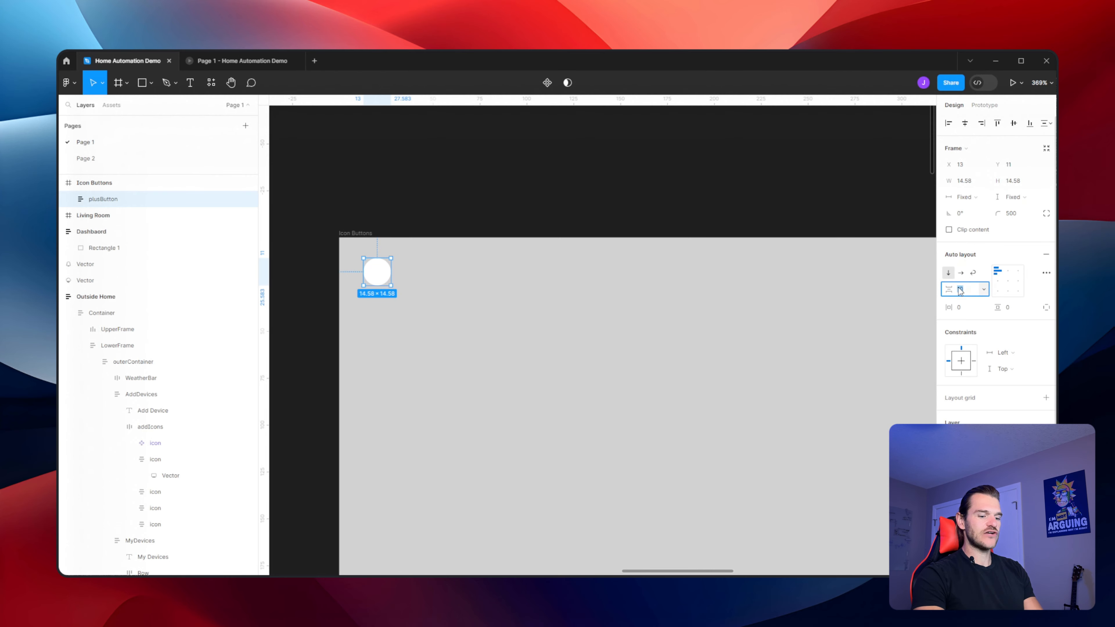
{"action": "type", "text": "0"}
{"action": "key", "text": "Return"}
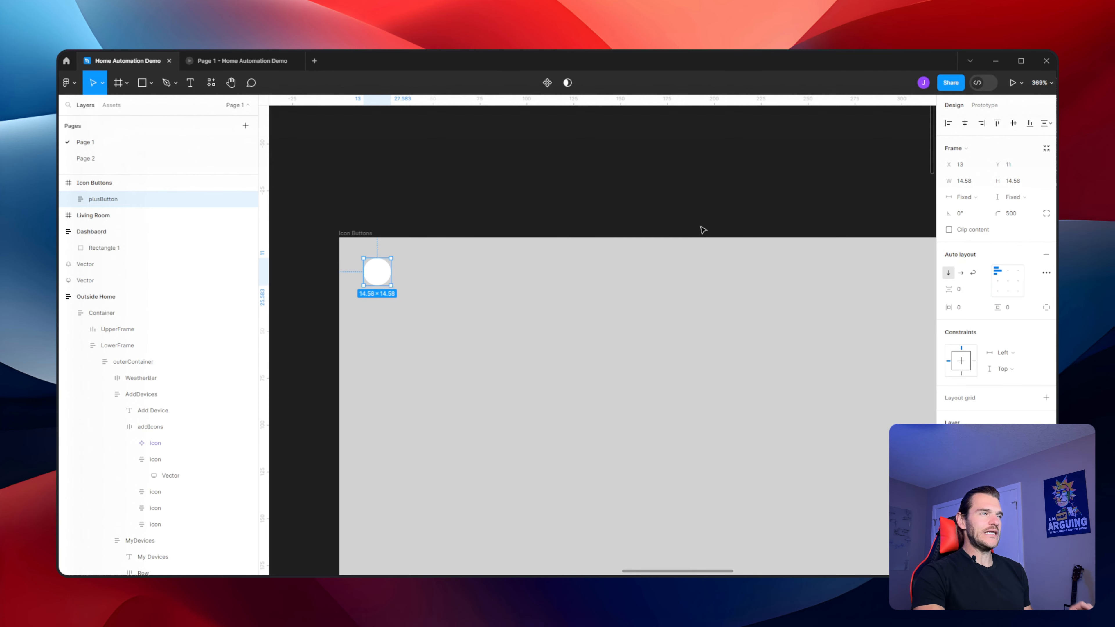
Paste the plus icon into plusButton and give it the dark gray fill 3D414A
{"action": "key", "text": "ctrl+v"}
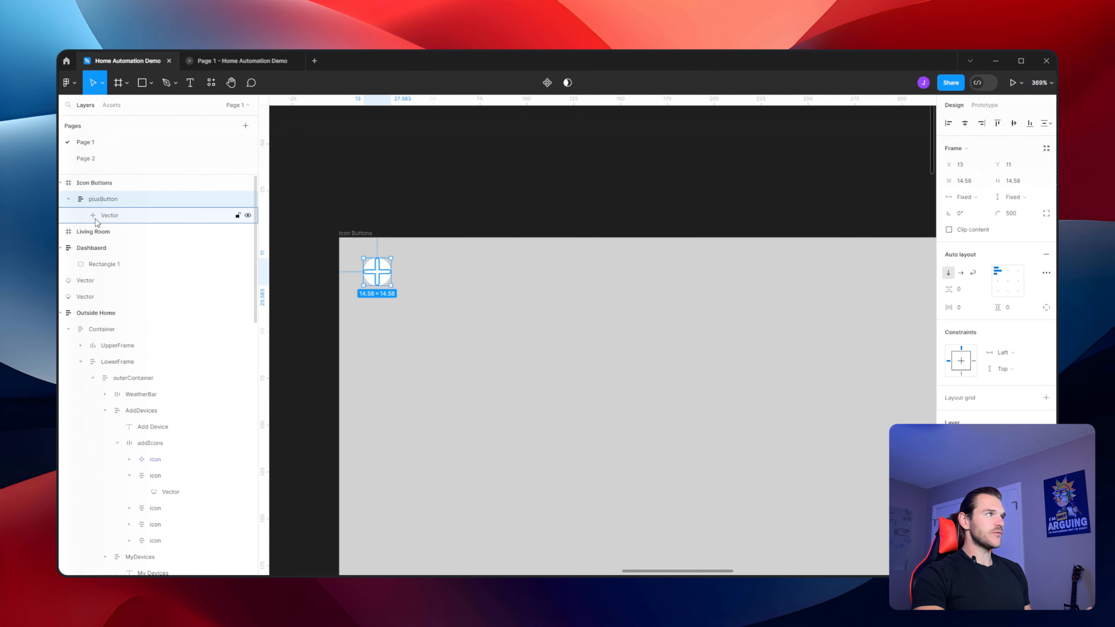
{"action": "left_click", "coordinate": [949, 279]}
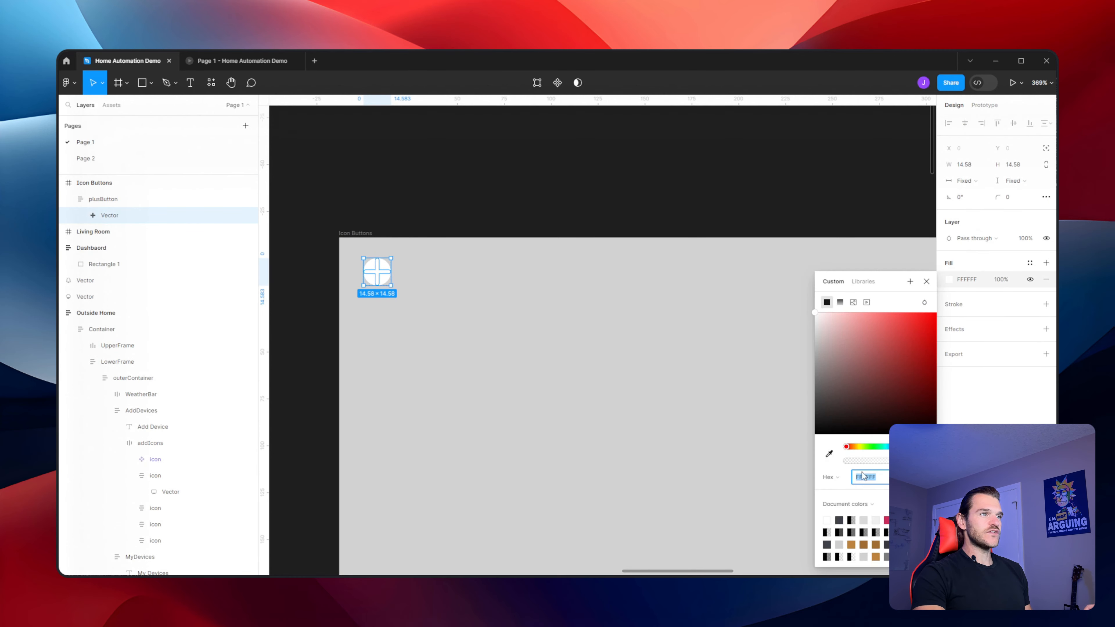
{"action": "left_click", "coordinate": [839, 519]}
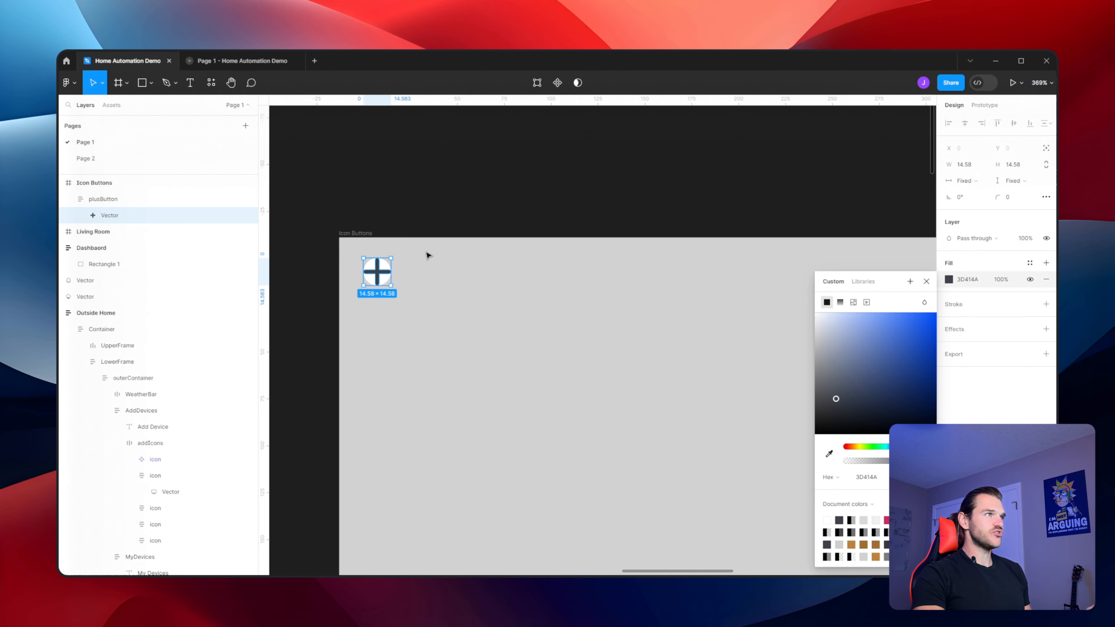
Examine the Add Device buttons in the Outside Home screen design for reference
{"action": "left_click", "coordinate": [103, 199]}
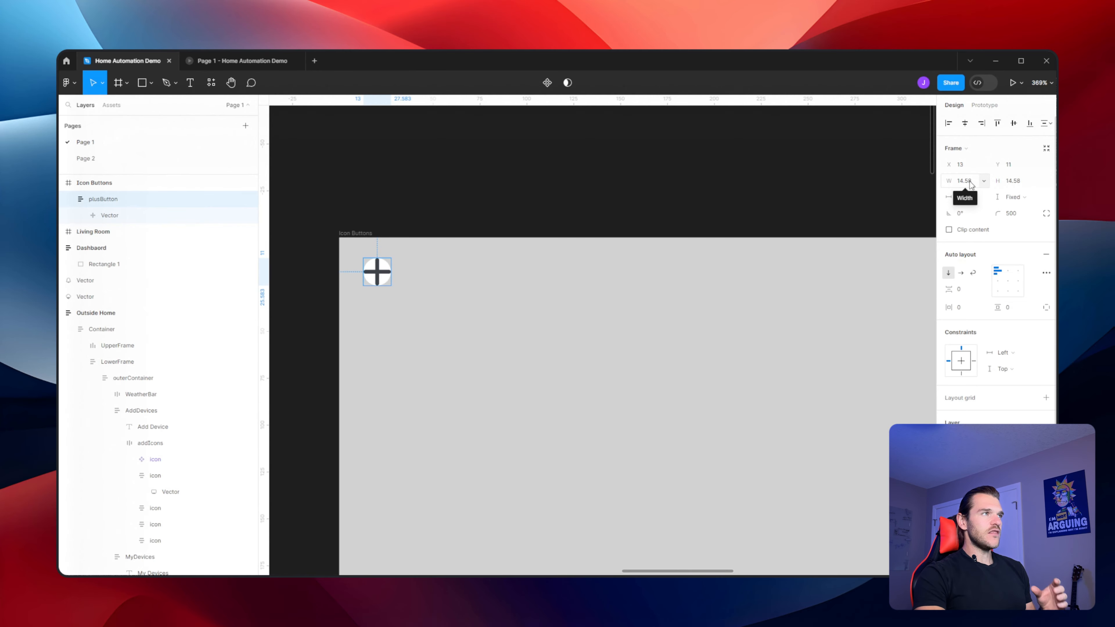
{"action": "left_click", "coordinate": [493, 185]}
{"action": "scroll", "coordinate": [495, 191], "scroll_direction": "down", "scroll_amount": 6}
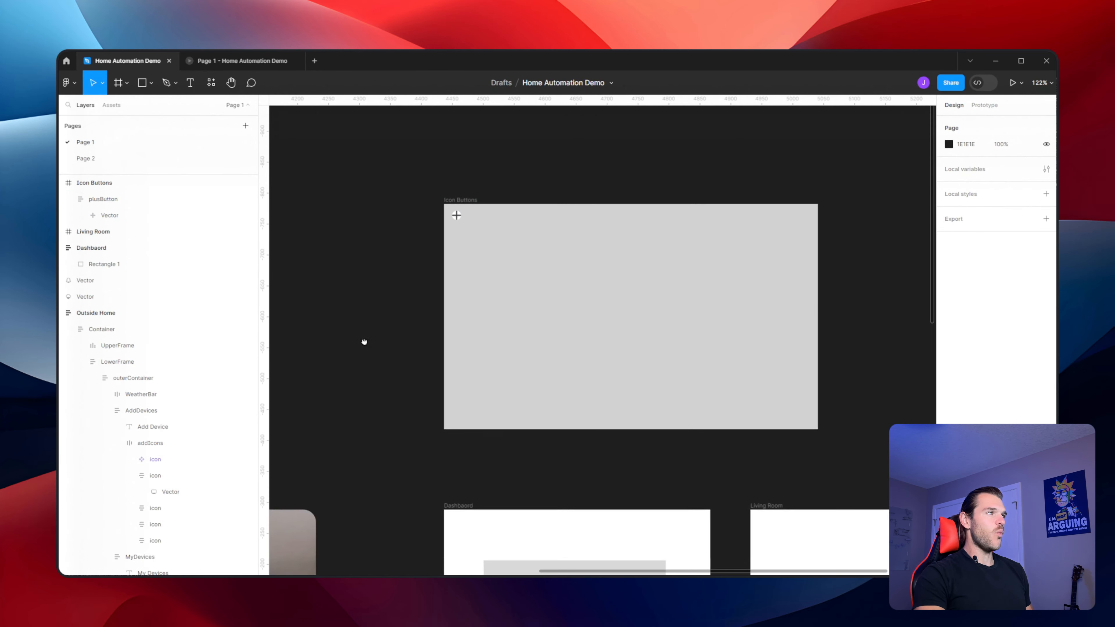
{"action": "left_click_drag", "start_coordinate": [365, 341], "coordinate": [752, 82]}
{"action": "left_click_drag", "start_coordinate": [394, 445], "coordinate": [628, 169]}
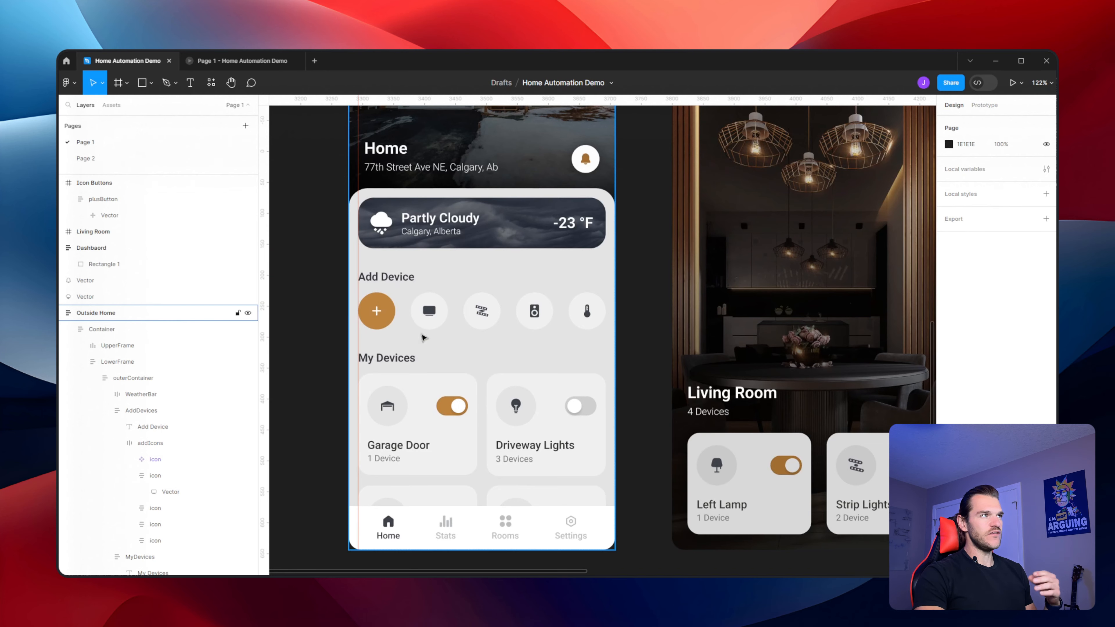
{"action": "left_click_drag", "start_coordinate": [647, 298], "coordinate": [455, 465]}
{"action": "left_click_drag", "start_coordinate": [832, 195], "coordinate": [428, 548]}
{"action": "scroll", "coordinate": [552, 177], "scroll_direction": "up", "scroll_amount": 6}
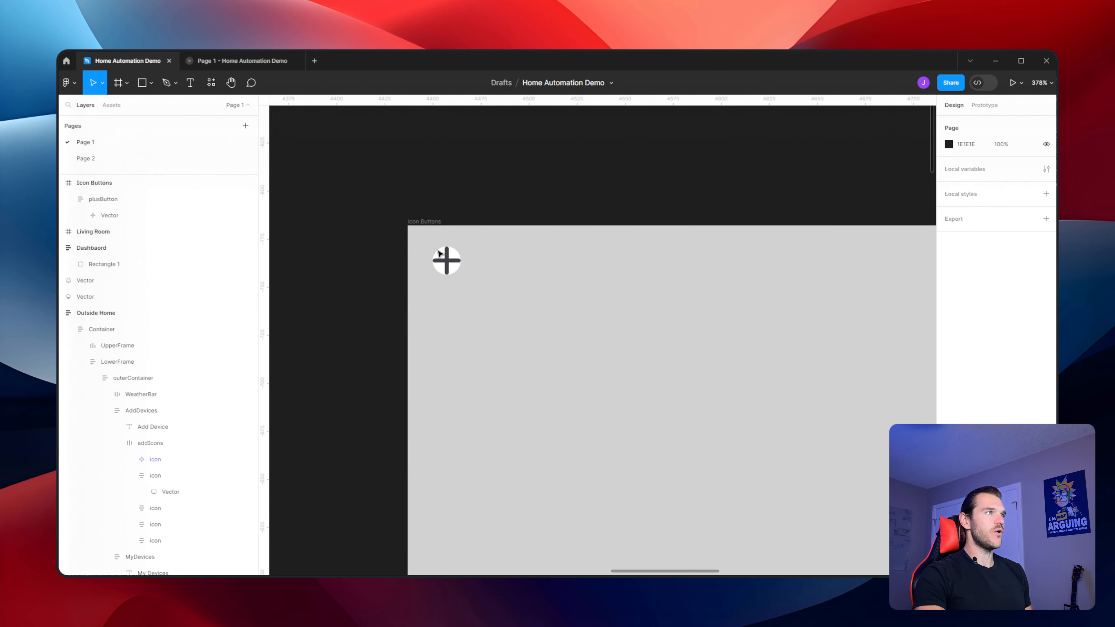
Resize plusButton to a width and height of 60
{"action": "left_click", "coordinate": [443, 263]}
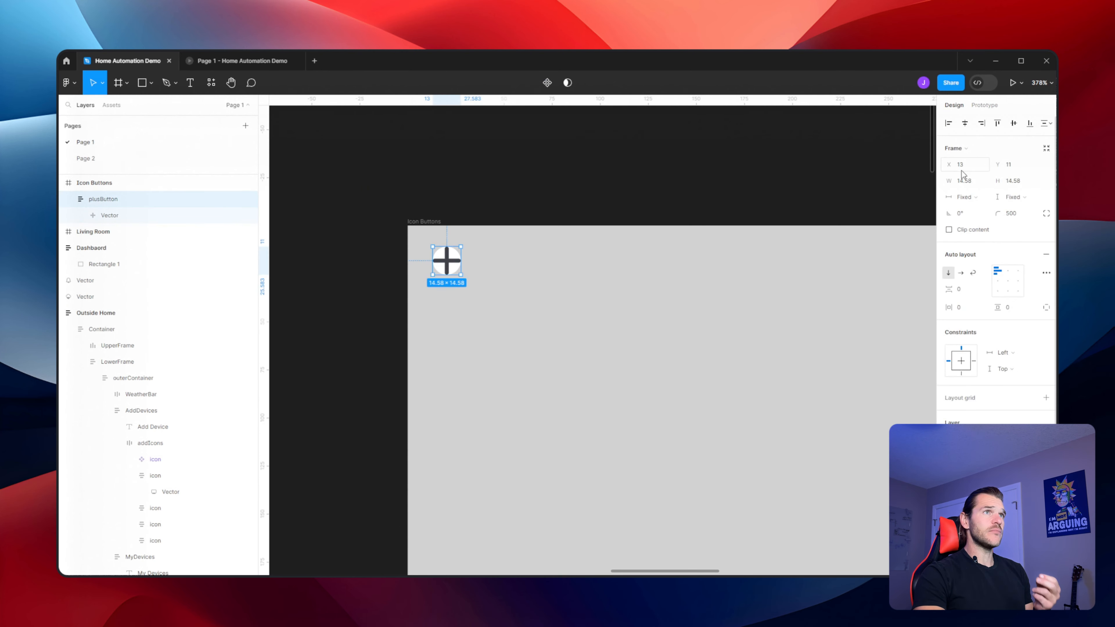
{"action": "left_click", "coordinate": [966, 185]}
{"action": "type", "text": "60"}
{"action": "key", "text": "Tab"}
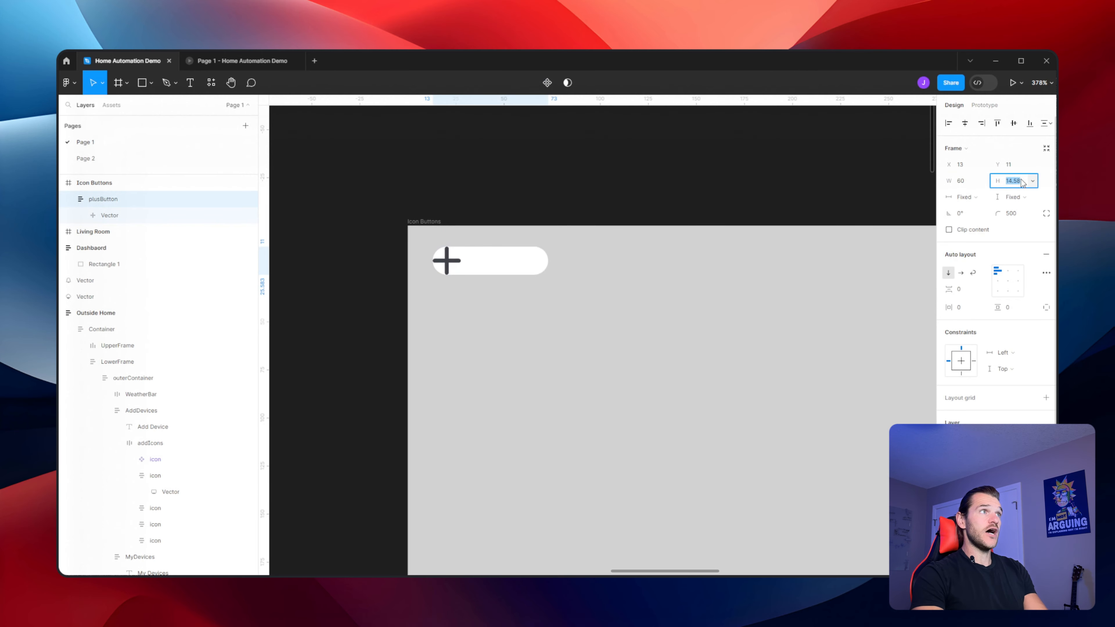
{"action": "type", "text": "60"}
{"action": "key", "text": "Return"}
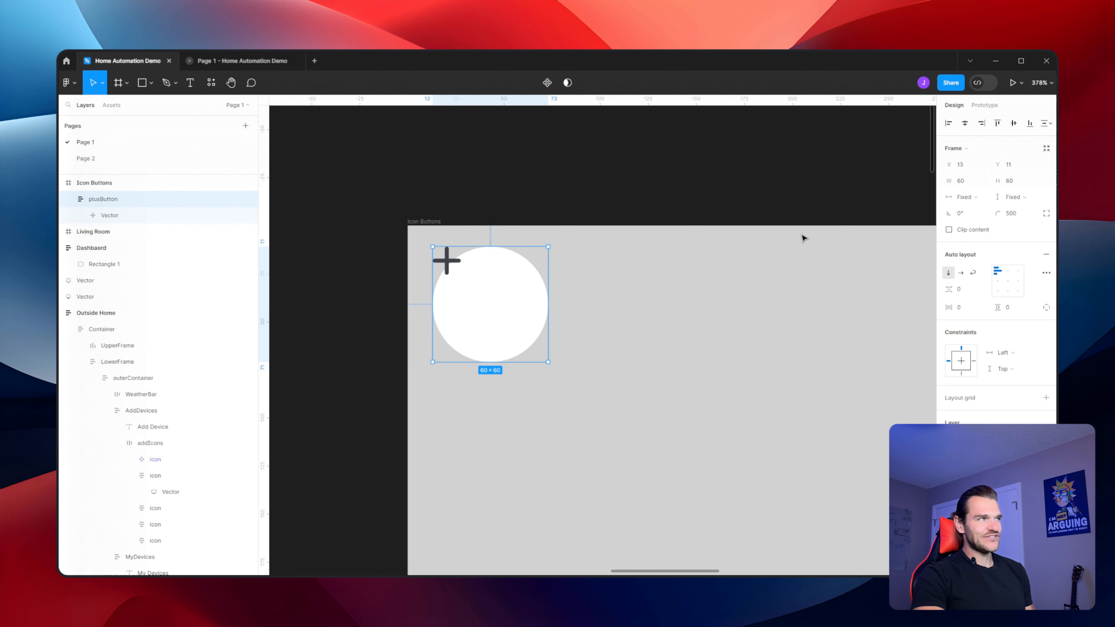
Center the plus icon inside plusButton with auto layout center alignment
{"action": "left_click", "coordinate": [1009, 285]}
{"action": "left_click", "coordinate": [666, 228]}
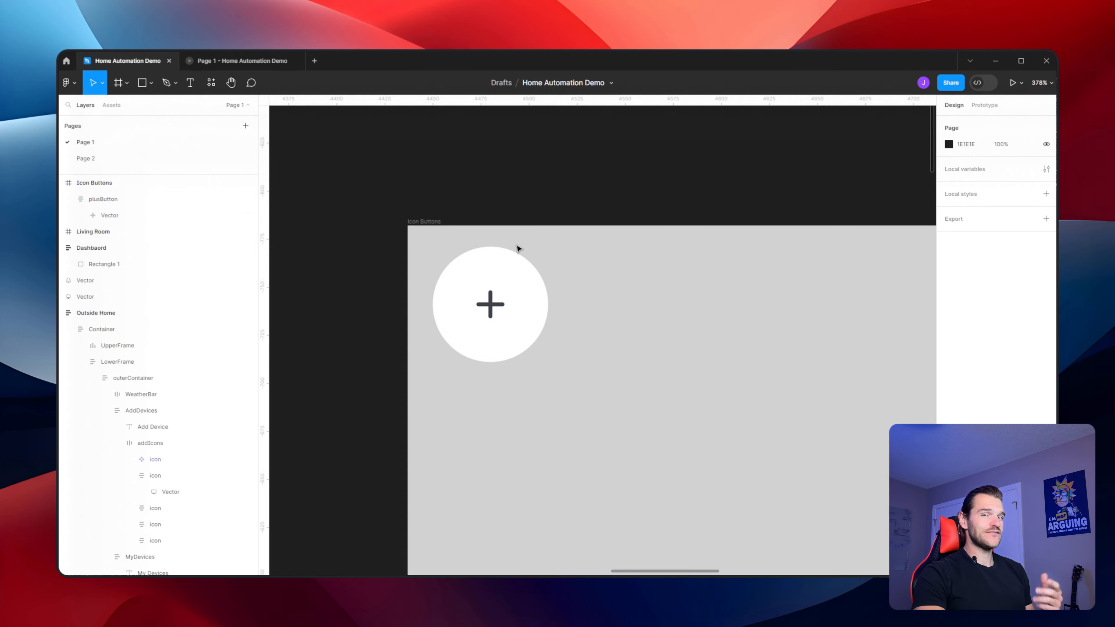
{"action": "scroll", "coordinate": [518, 249], "scroll_direction": "down", "scroll_amount": 5}
{"action": "scroll", "coordinate": [515, 251], "scroll_direction": "up", "scroll_amount": 4}
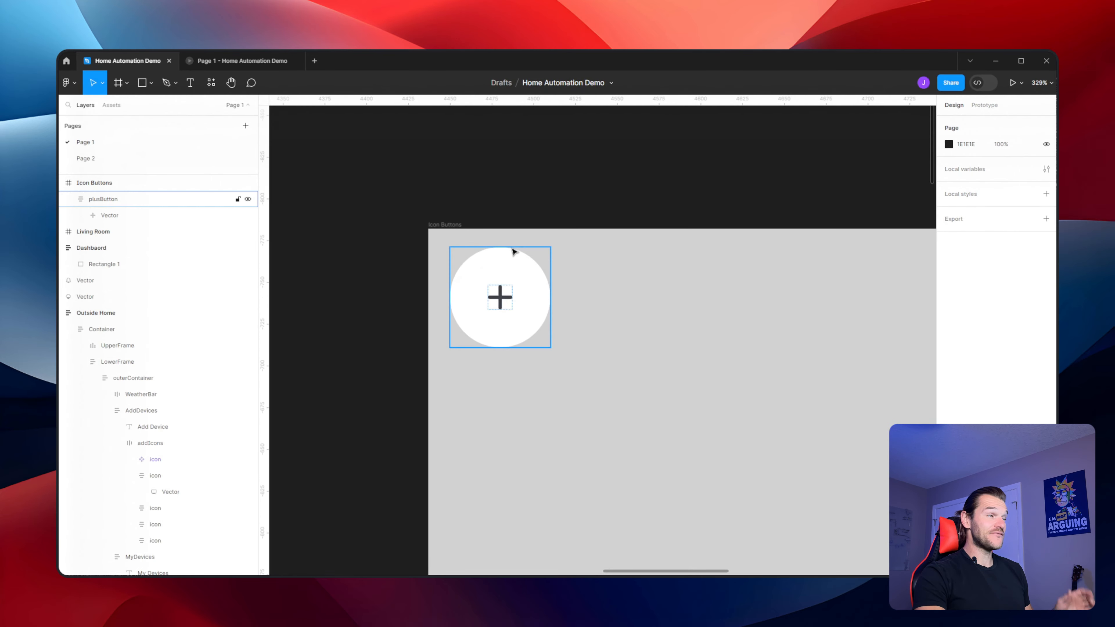
Compare the plus button against the Add Device row in the Outside Home screen design
{"action": "scroll", "coordinate": [512, 254], "scroll_direction": "down", "scroll_amount": 10}
{"action": "scroll", "coordinate": [728, 197], "scroll_direction": "down", "scroll_amount": 5}
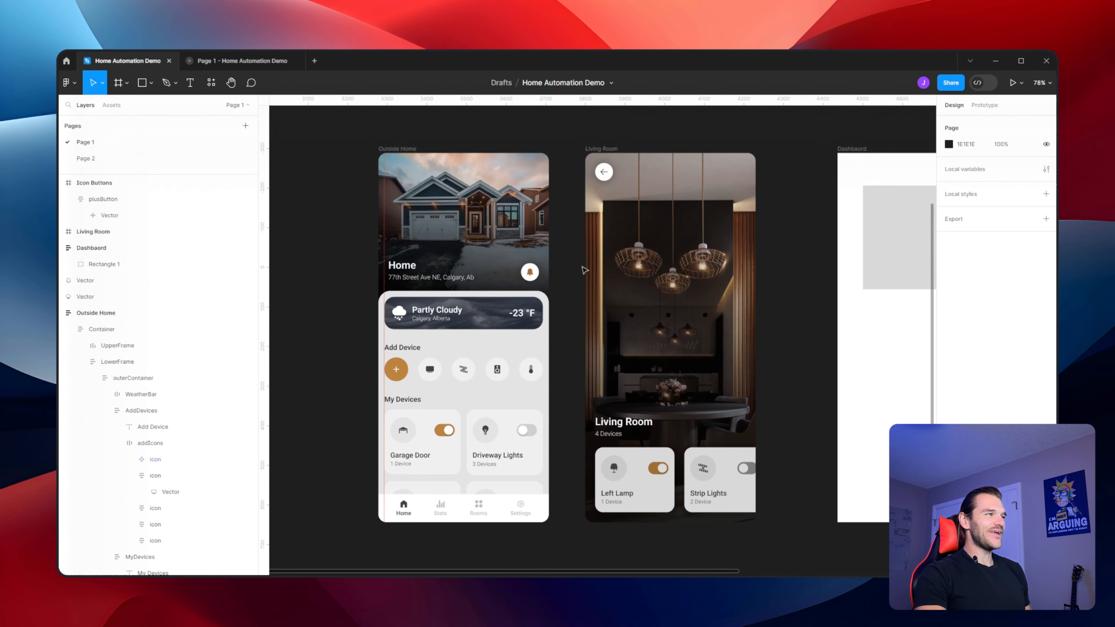
{"action": "scroll", "coordinate": [510, 452], "scroll_direction": "up", "scroll_amount": 5}
{"action": "scroll", "coordinate": [659, 273], "scroll_direction": "down", "scroll_amount": 3}
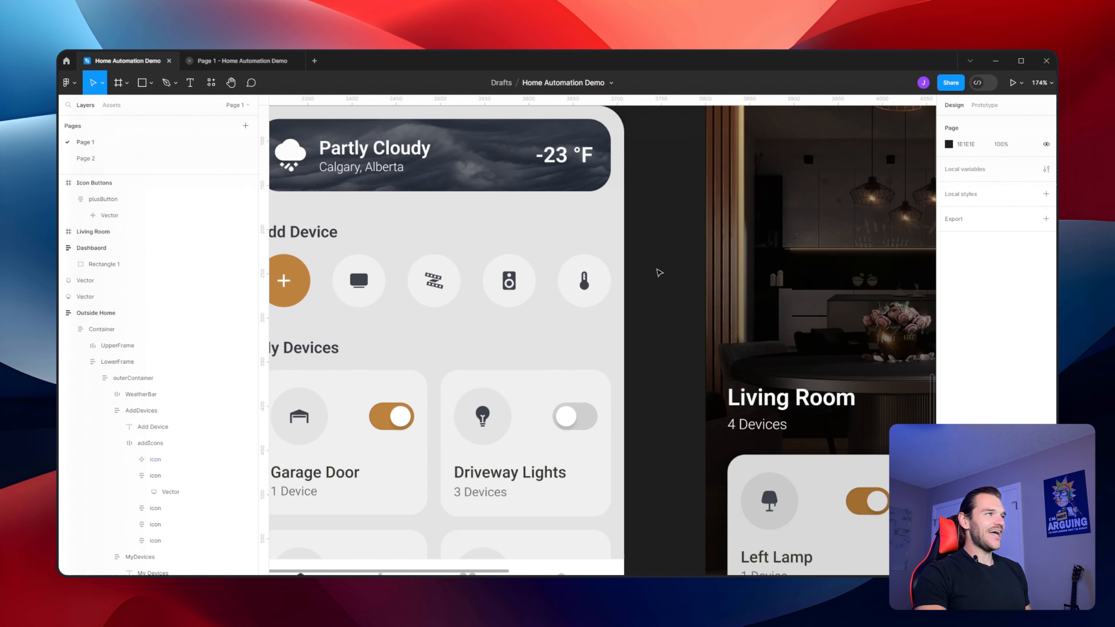
{"action": "scroll", "coordinate": [660, 273], "scroll_direction": "down", "scroll_amount": 5}
{"action": "left_click_drag", "start_coordinate": [709, 167], "coordinate": [465, 400]}
{"action": "left_click_drag", "start_coordinate": [713, 116], "coordinate": [617, 216]}
{"action": "scroll", "coordinate": [617, 211], "scroll_direction": "up", "scroll_amount": 4}
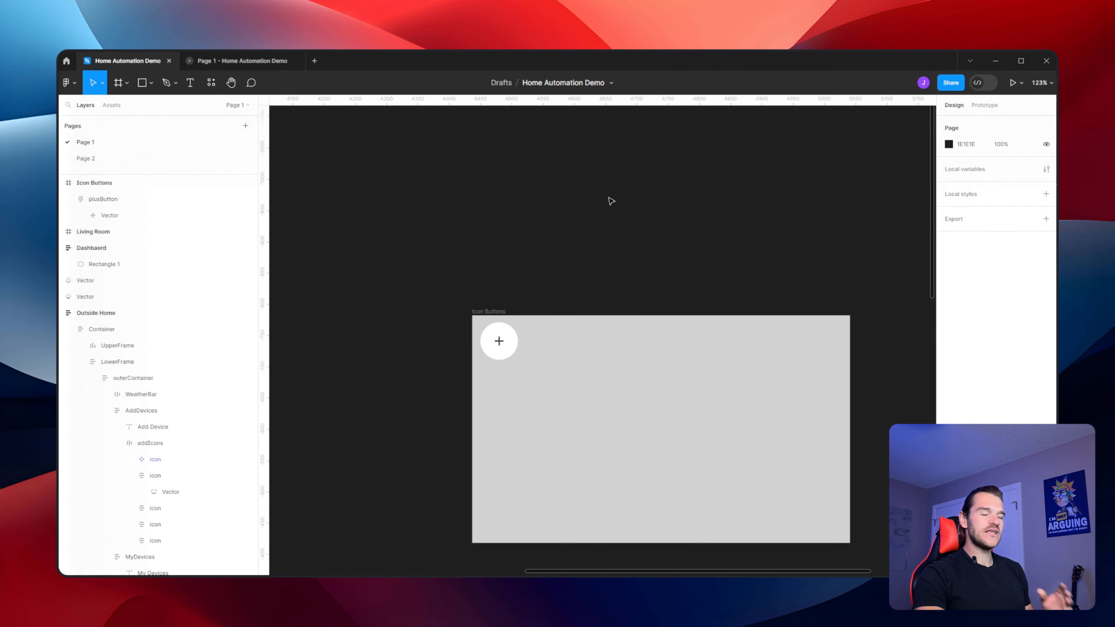
{"action": "scroll", "coordinate": [575, 303], "scroll_direction": "up", "scroll_amount": 3}
Duplicate plusButton into a row of five buttons across the Icon Buttons frame
{"action": "left_click", "coordinate": [512, 339]}
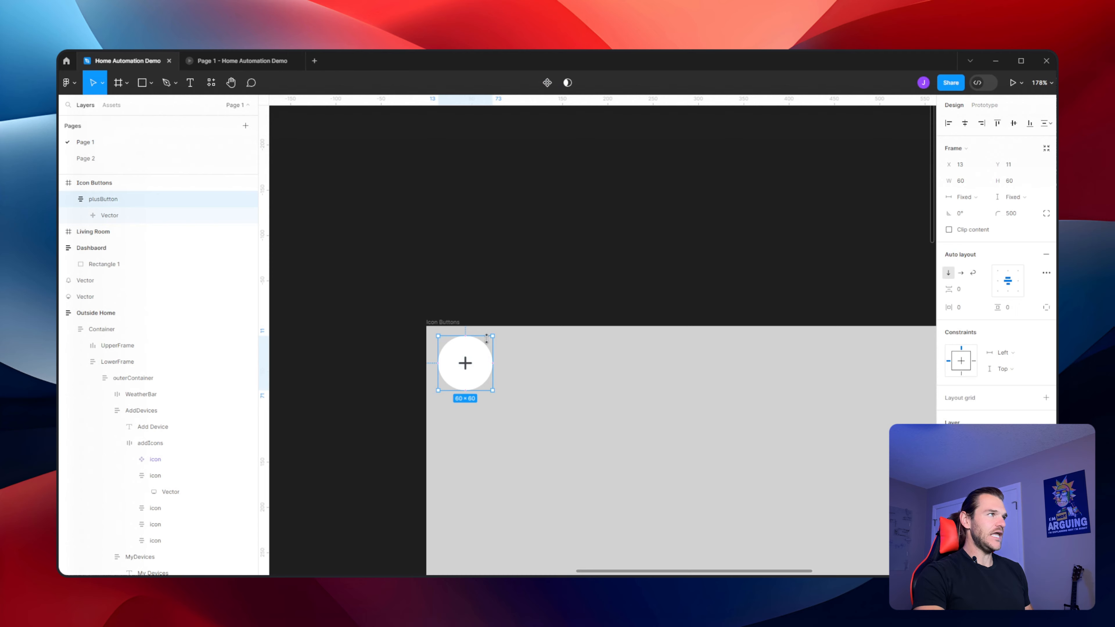
{"action": "left_click", "coordinate": [73, 199]}
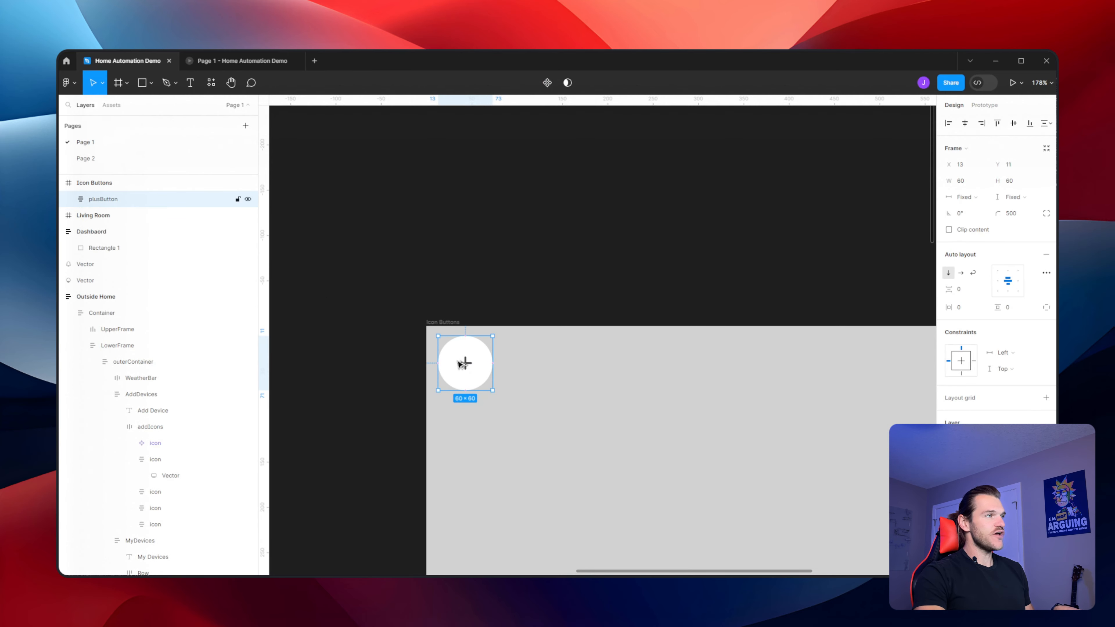
{"action": "left_click_drag", "start_coordinate": [460, 363], "coordinate": [790, 371], "text": "alt"}
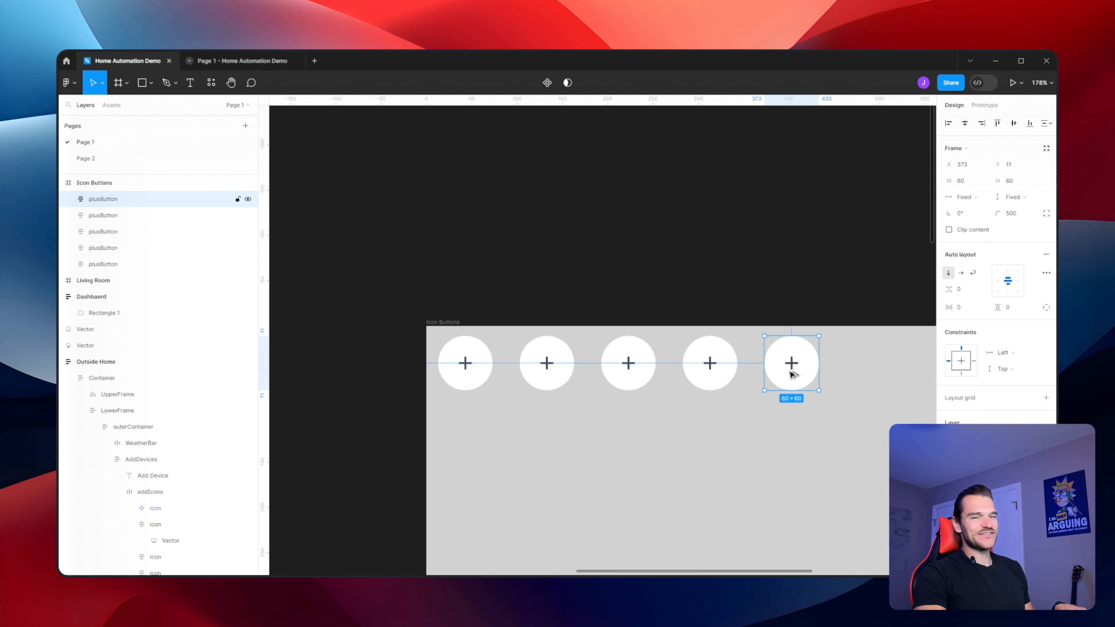
{"action": "left_click", "coordinate": [614, 279]}
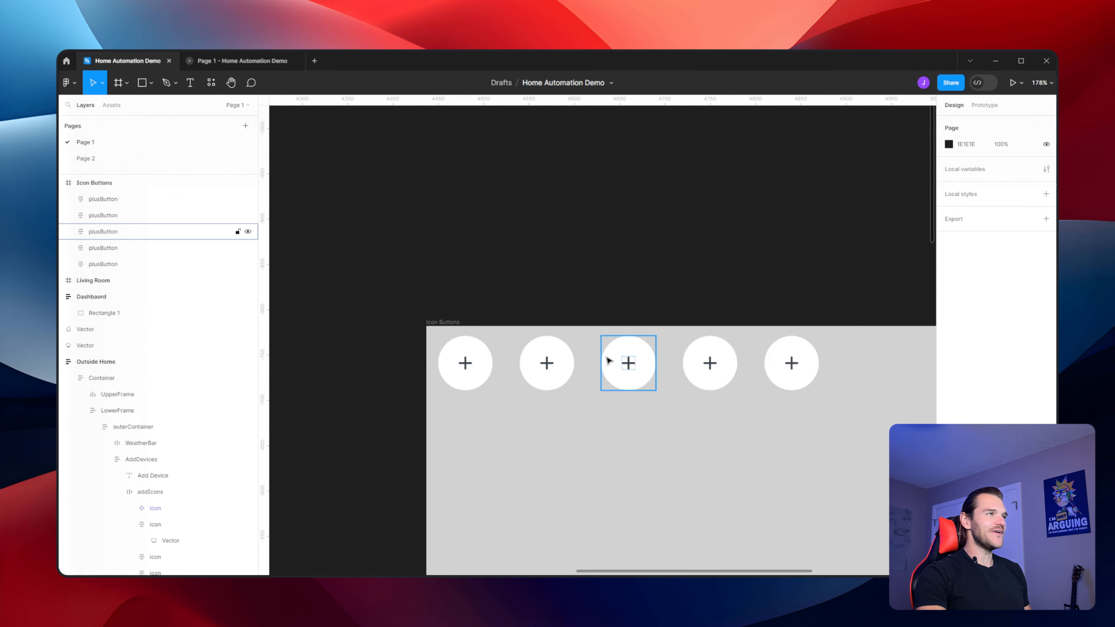
Copy the TV icon from the icon set and select the second button in the row
{"action": "scroll", "coordinate": [575, 371], "scroll_direction": "down", "scroll_amount": 6}
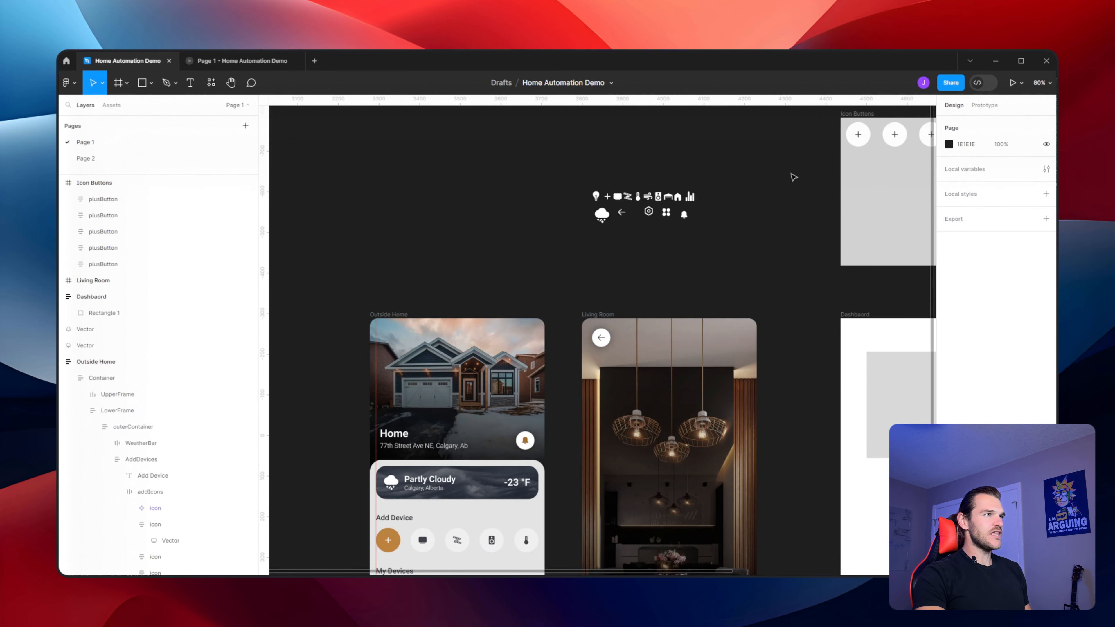
{"action": "scroll", "coordinate": [792, 177], "scroll_direction": "up", "scroll_amount": 4}
{"action": "left_click", "coordinate": [479, 234]}
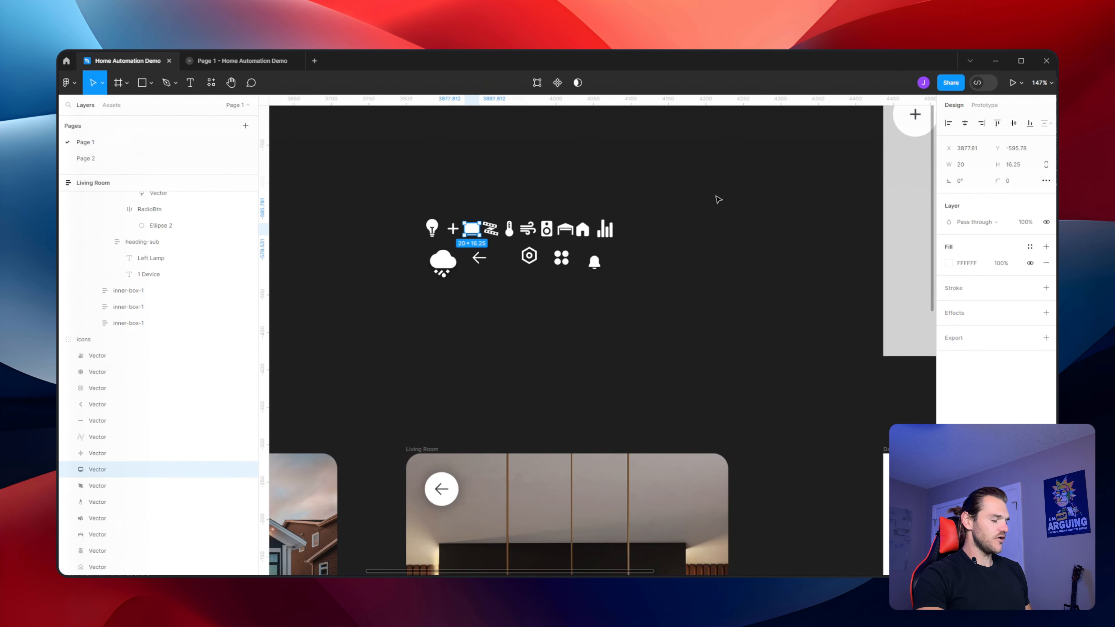
{"action": "scroll", "coordinate": [824, 196], "scroll_direction": "right", "scroll_amount": 8}
{"action": "scroll", "coordinate": [823, 196], "scroll_direction": "up", "scroll_amount": 3}
{"action": "scroll", "coordinate": [406, 275], "scroll_direction": "up", "scroll_amount": 4}
{"action": "left_click", "coordinate": [405, 279]}
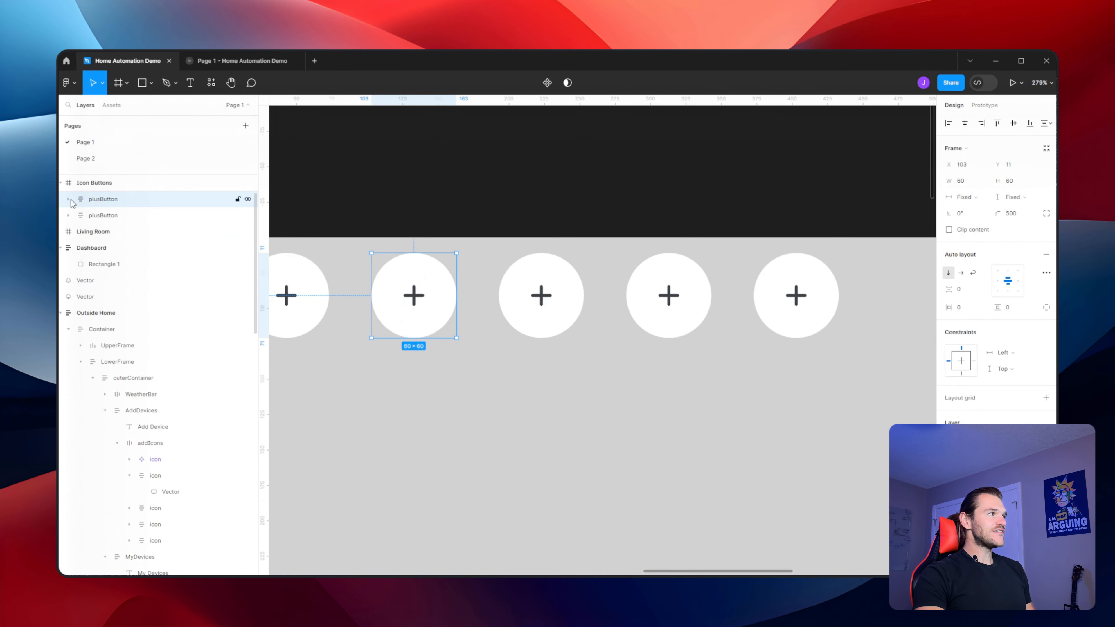
Rename the second button tvButton
{"action": "double_click", "coordinate": [95, 200]}
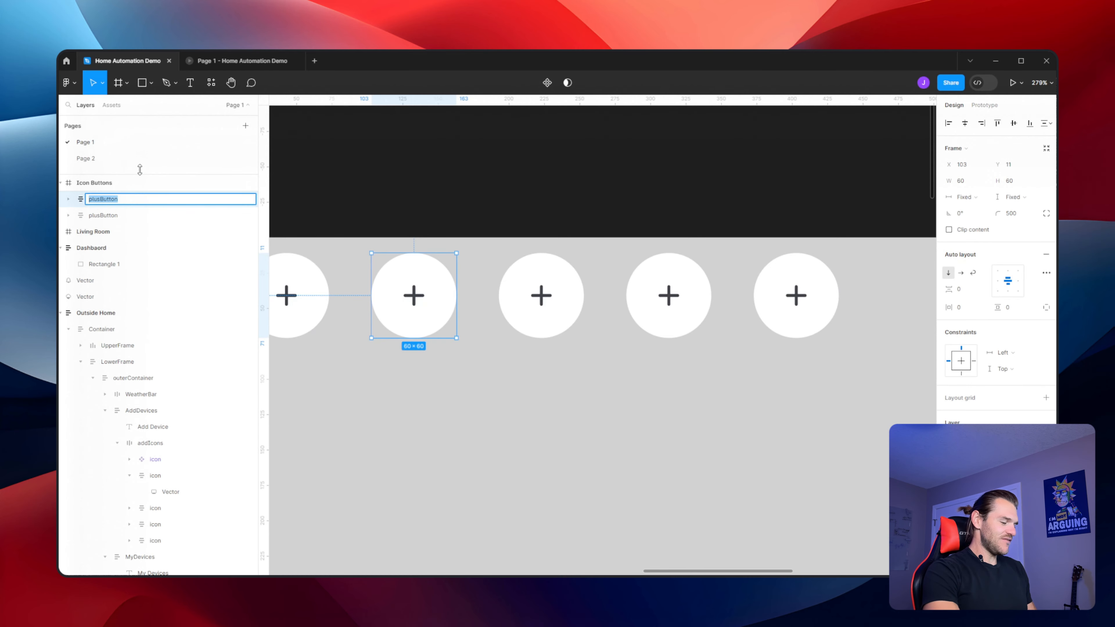
{"action": "type", "text": "tvButt"}
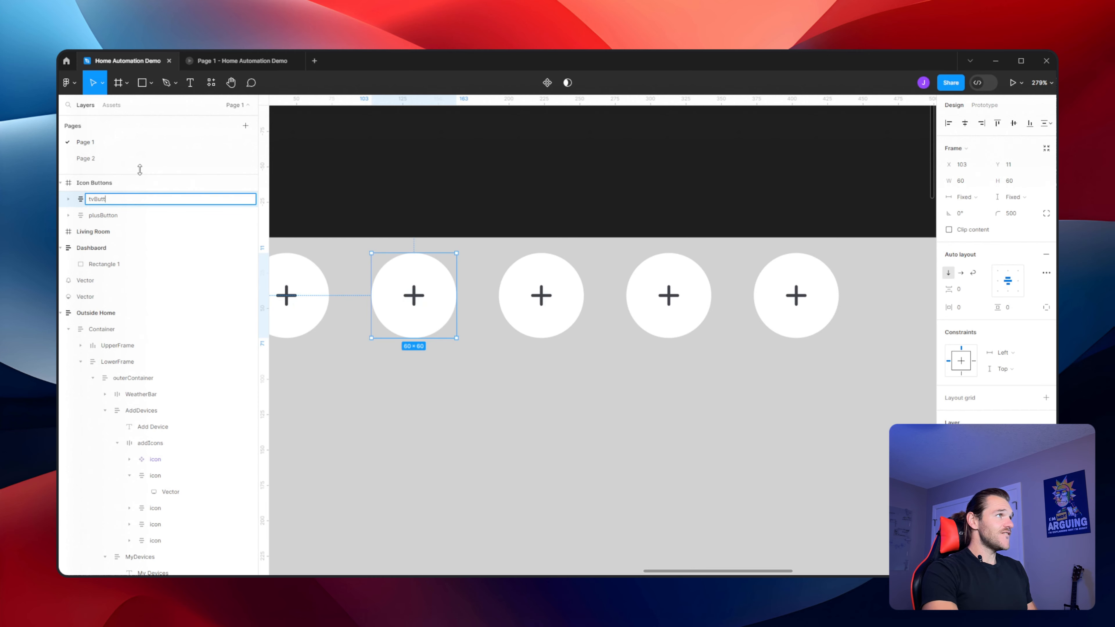
{"action": "key", "text": "Return"}
{"action": "key", "text": "Return"}
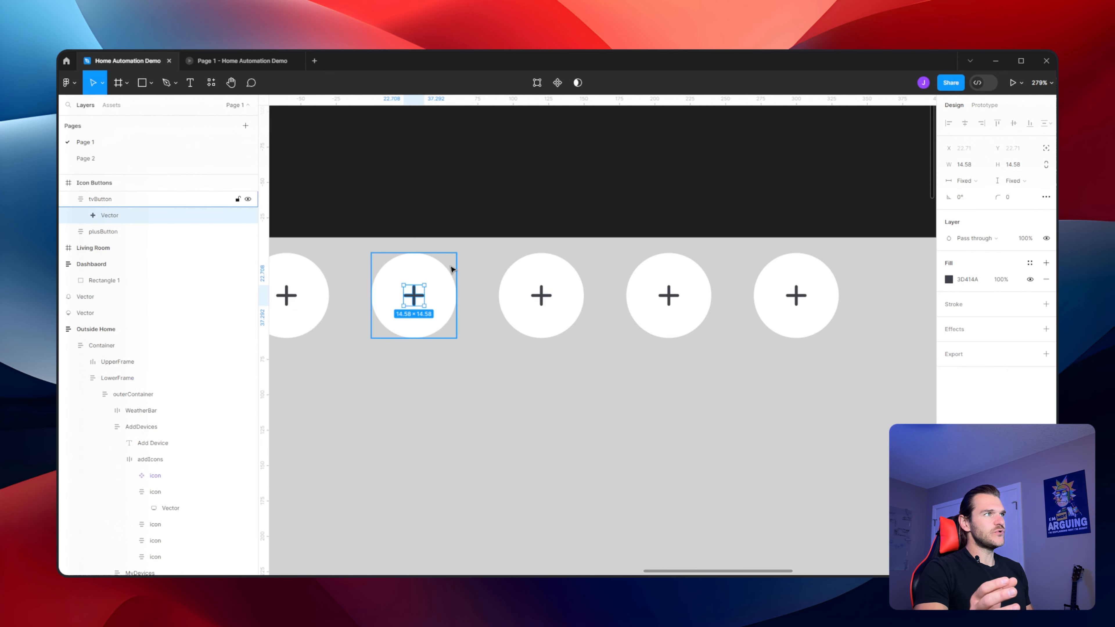
Paste the TV icon into tvButton and fill it with the plus icon's dark gray using the eyedropper
{"action": "key", "text": "ctrl+v"}
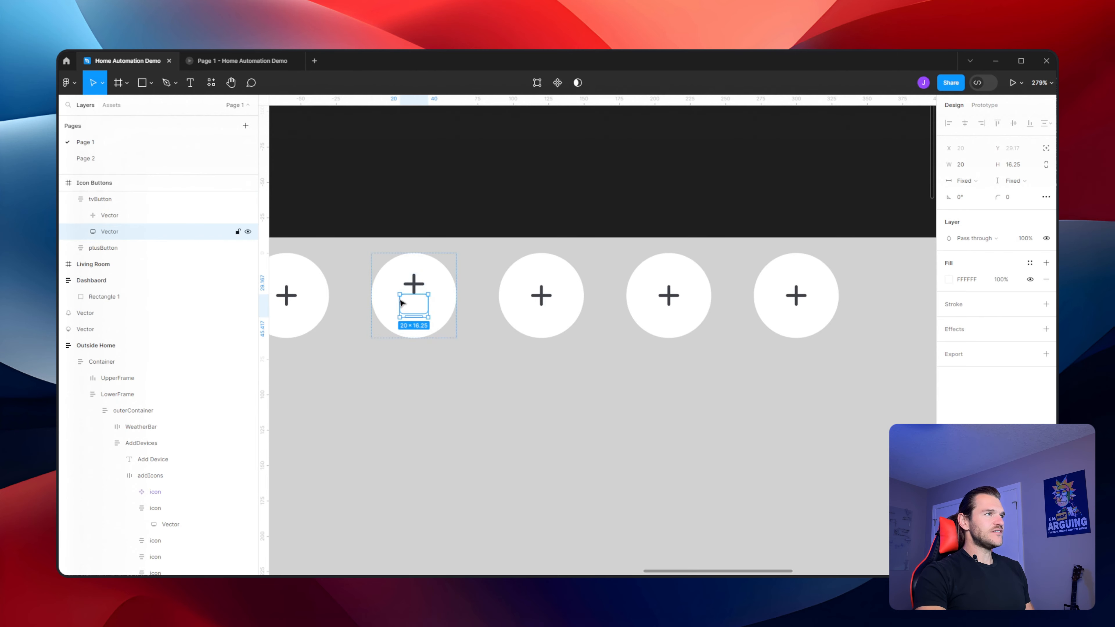
{"action": "left_click", "coordinate": [950, 281]}
{"action": "left_click", "coordinate": [828, 453]}
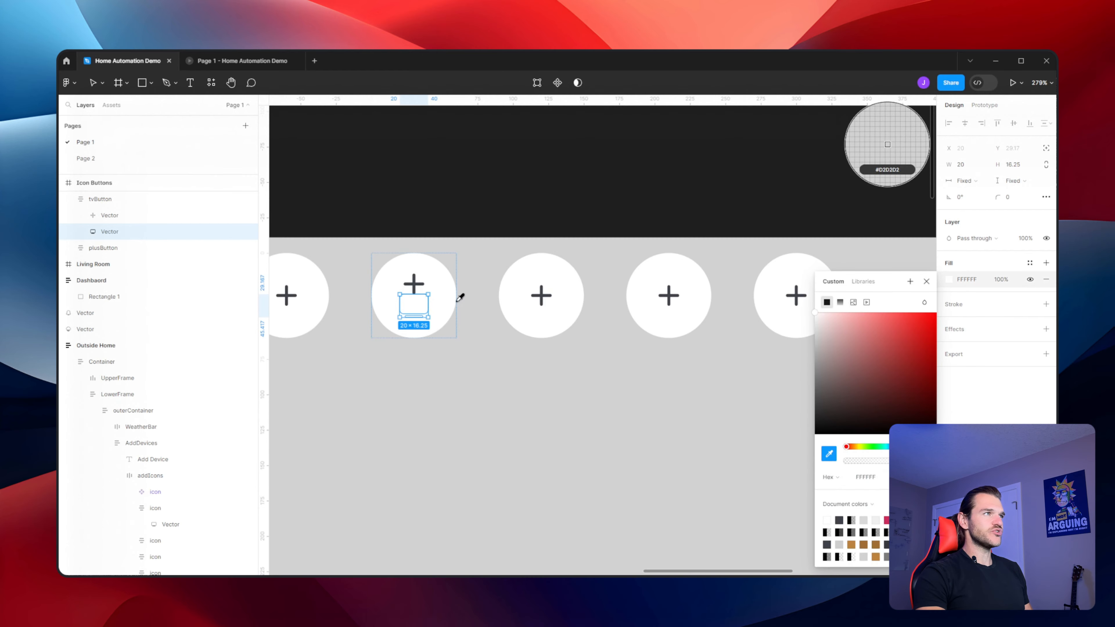
{"action": "left_click", "coordinate": [417, 279]}
{"action": "key", "text": "Escape"}
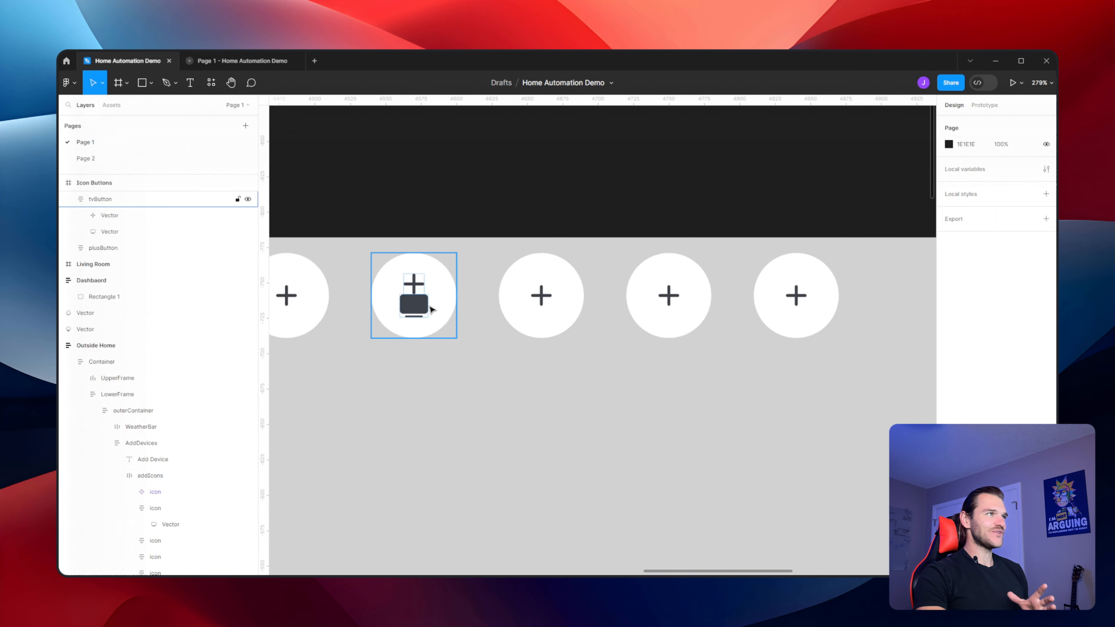
Delete the plus icon from tvButton
{"action": "double_click", "coordinate": [414, 285]}
{"action": "key", "text": "Delete"}
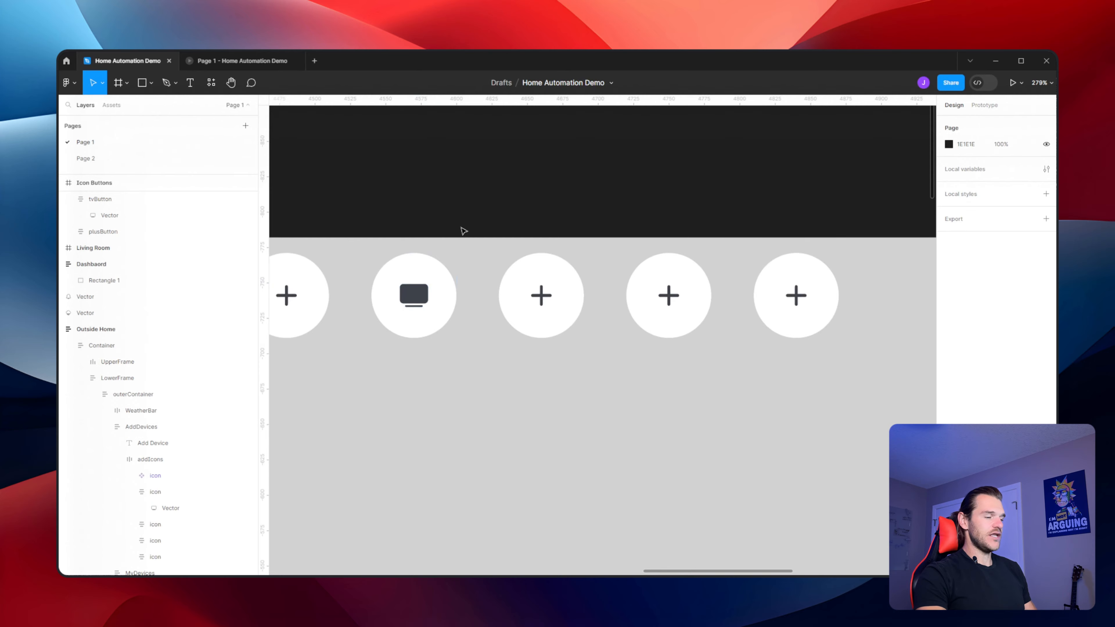
{"action": "left_click_drag", "start_coordinate": [428, 366], "coordinate": [509, 373]}
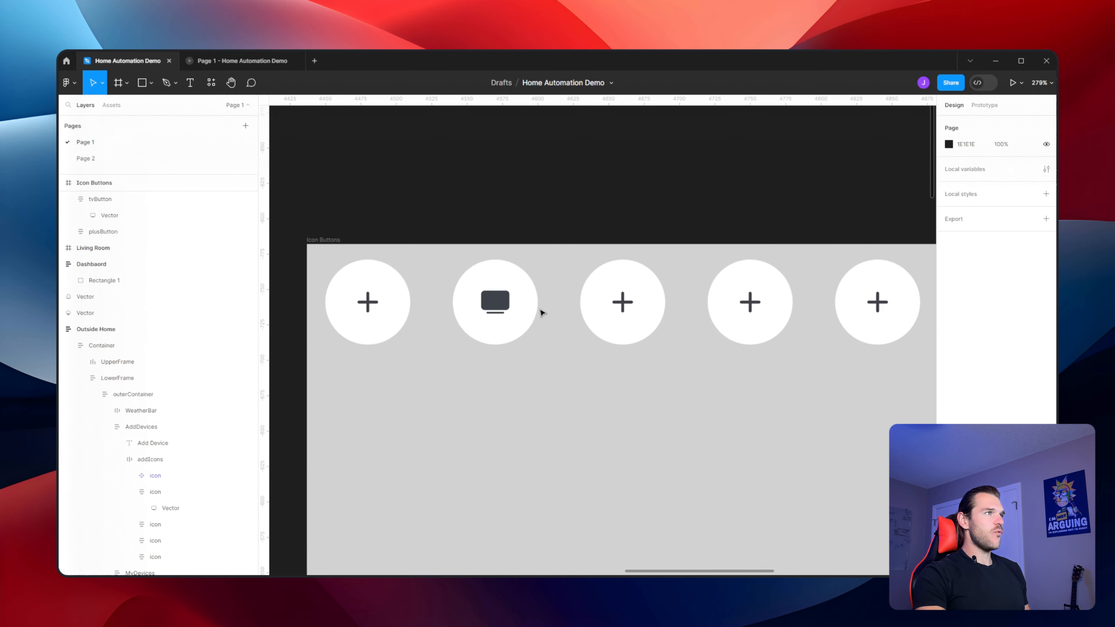
{"action": "scroll", "coordinate": [583, 394], "scroll_direction": "down", "scroll_amount": 6, "text": "ctrl"}
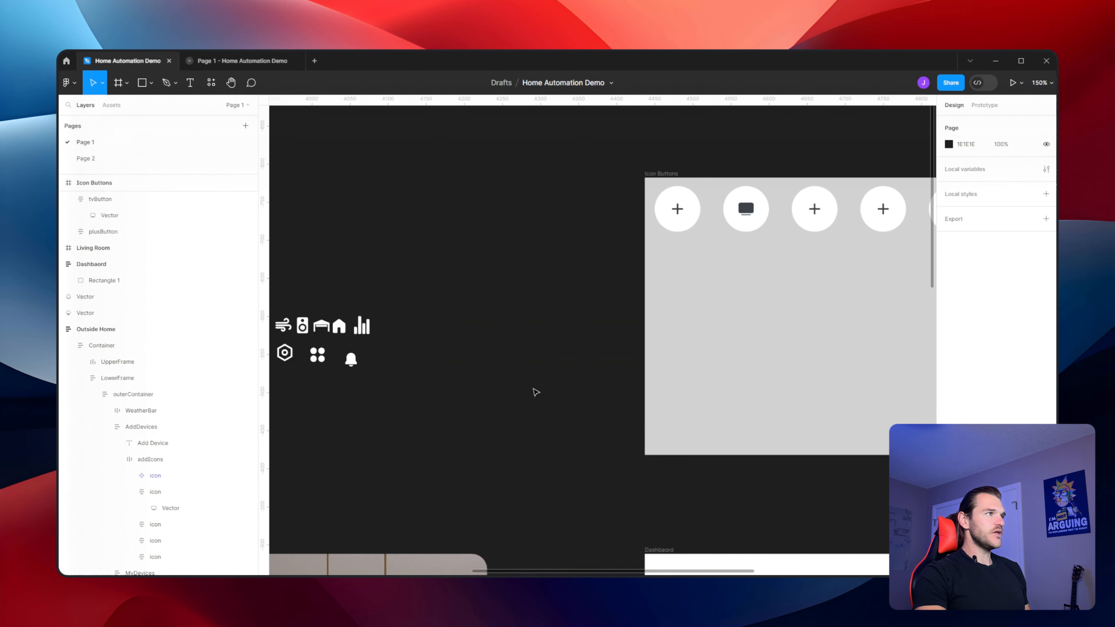
Copy the strip-light icon from the icon set and paste it into the third button
{"action": "left_click_drag", "start_coordinate": [356, 404], "coordinate": [622, 311]}
{"action": "left_click_drag", "start_coordinate": [436, 476], "coordinate": [687, 274]}
{"action": "left_click_drag", "start_coordinate": [485, 498], "coordinate": [582, 209]}
{"action": "left_click_drag", "start_coordinate": [659, 175], "coordinate": [503, 213]}
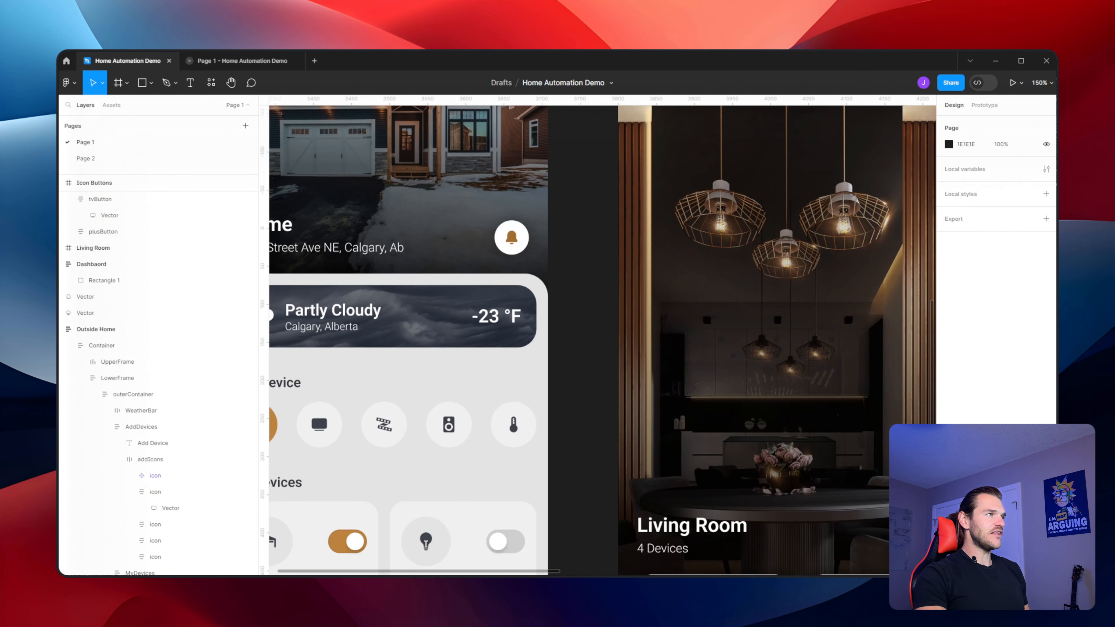
{"action": "left_click_drag", "start_coordinate": [659, 154], "coordinate": [472, 527]}
{"action": "left_click_drag", "start_coordinate": [577, 202], "coordinate": [472, 350]}
{"action": "left_click", "coordinate": [413, 302], "text": "ctrl"}
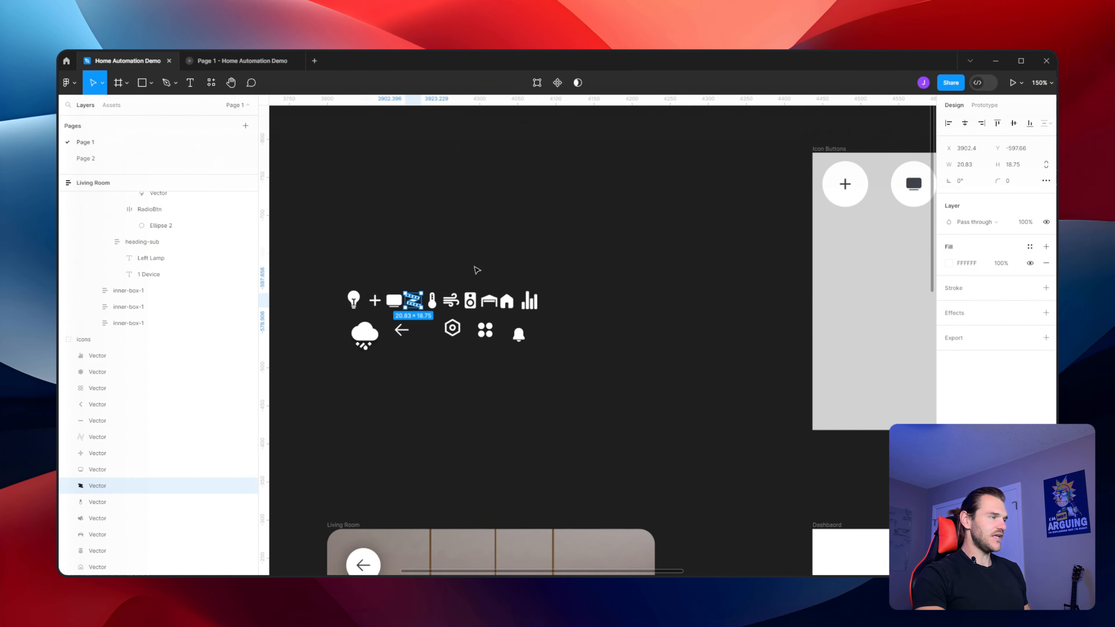
{"action": "left_click_drag", "start_coordinate": [887, 246], "coordinate": [489, 332]}
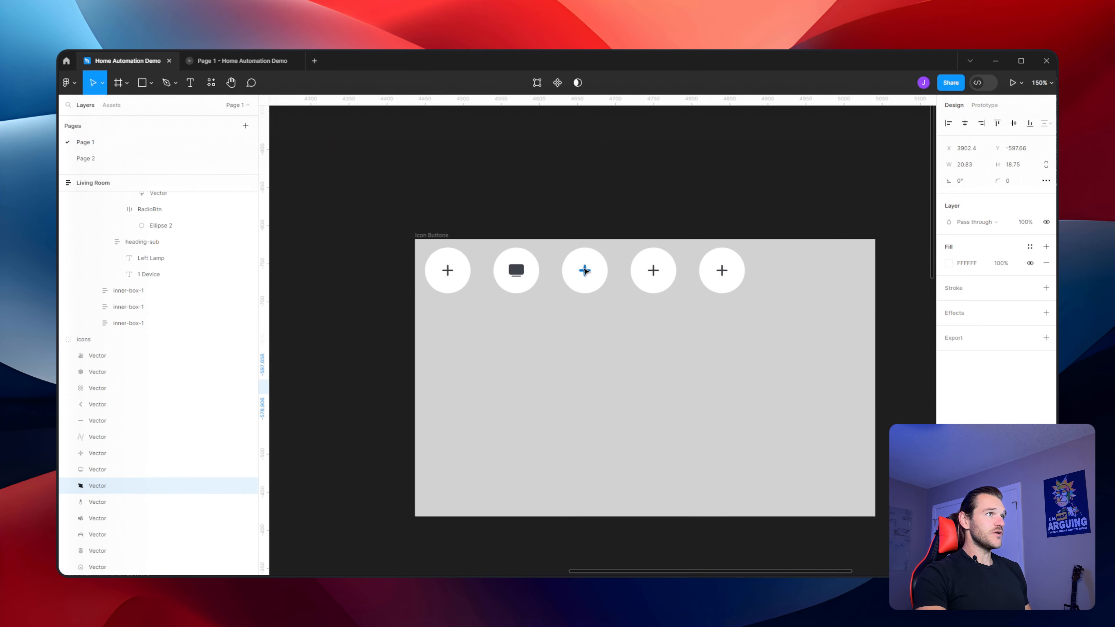
{"action": "left_click", "coordinate": [586, 270], "text": "ctrl"}
{"action": "key", "text": "ctrl+v"}
Copy the speaker icon from the icon set and paste it into the fourth button
{"action": "left_click", "coordinate": [580, 350]}
{"action": "left_click_drag", "start_coordinate": [422, 446], "coordinate": [788, 266]}
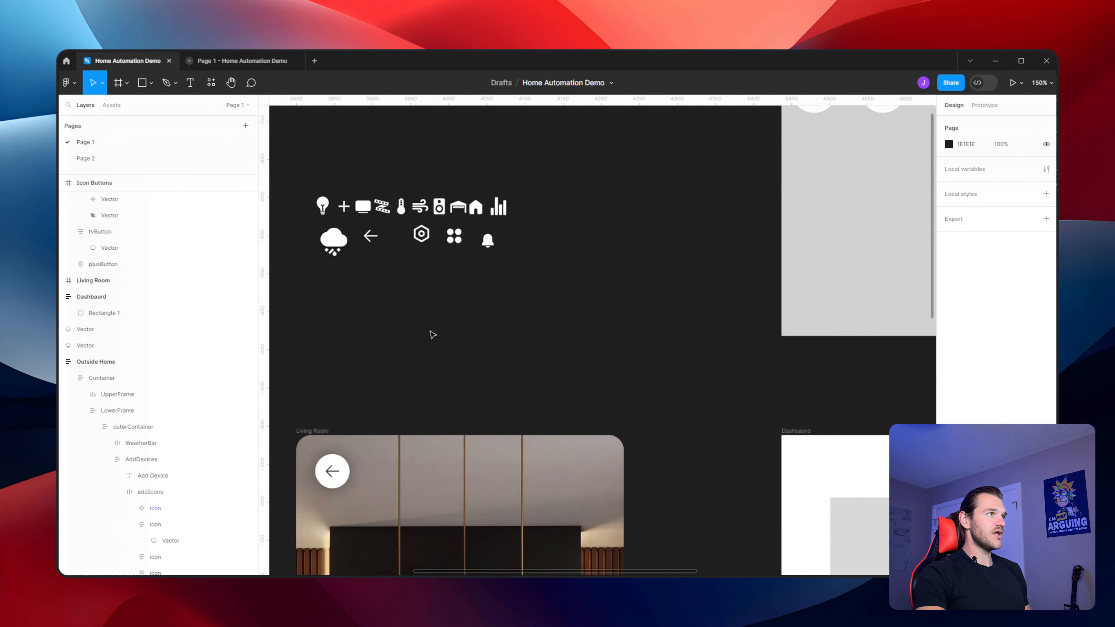
{"action": "scroll", "coordinate": [441, 231], "scroll_direction": "up", "scroll_amount": 1}
{"action": "left_click", "coordinate": [440, 229], "text": "ctrl"}
{"action": "left_click_drag", "start_coordinate": [628, 189], "coordinate": [541, 241]}
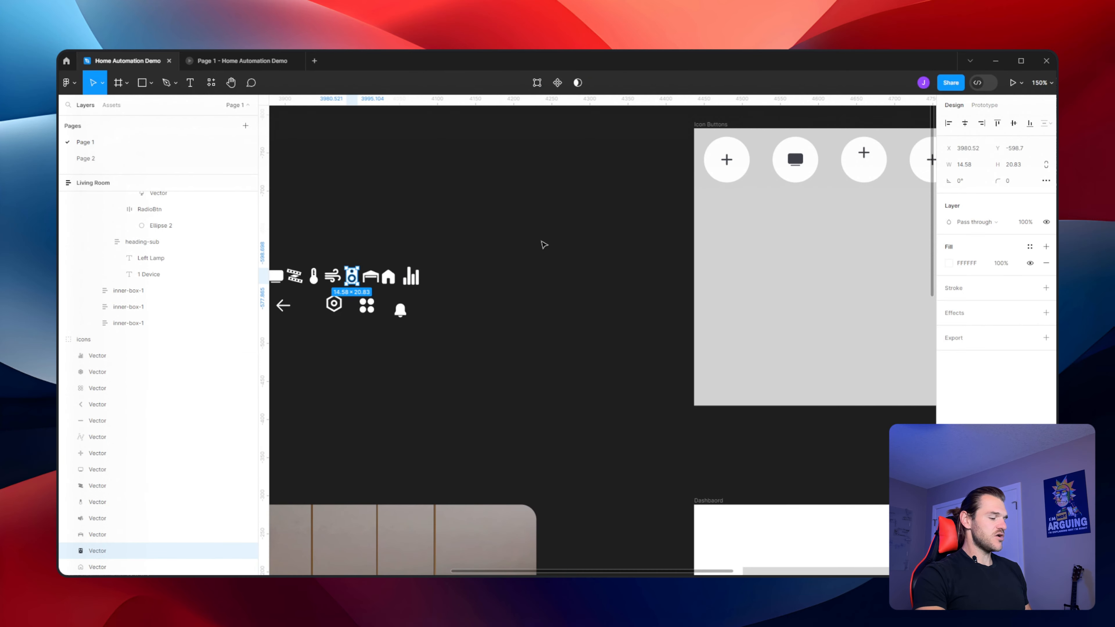
{"action": "left_click_drag", "start_coordinate": [626, 222], "coordinate": [301, 360]}
{"action": "left_click", "coordinate": [605, 298], "text": "ctrl"}
{"action": "key", "text": "ctrl+v"}
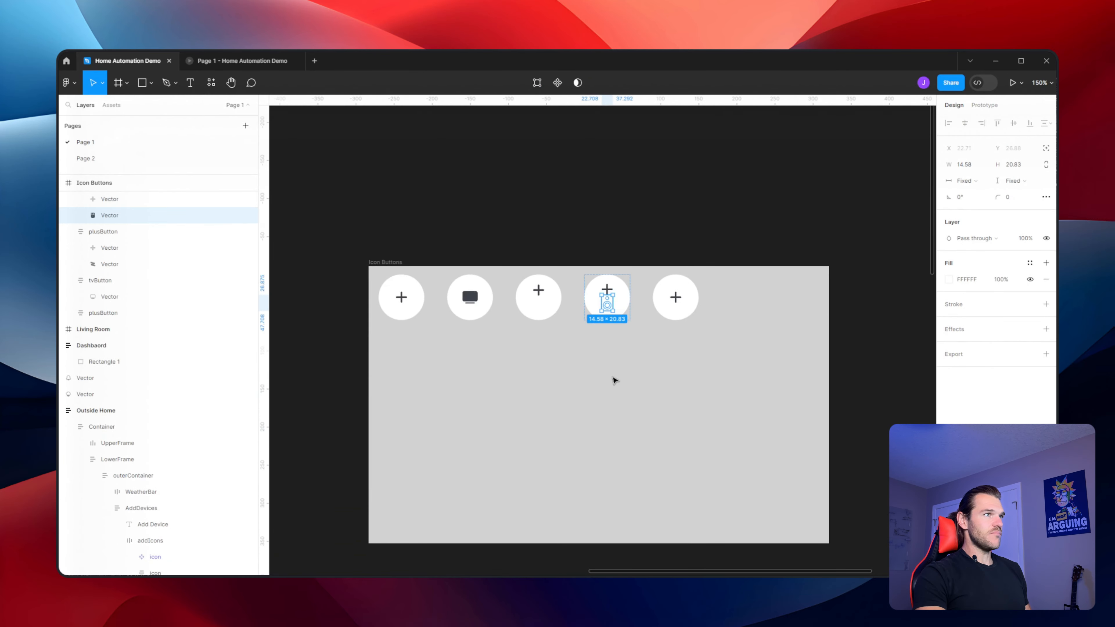
Copy the thermometer icon from the icon set and paste it into the fifth button
{"action": "left_click_drag", "start_coordinate": [406, 414], "coordinate": [760, 259]}
{"action": "left_click_drag", "start_coordinate": [389, 473], "coordinate": [786, 290]}
{"action": "left_click_drag", "start_coordinate": [470, 418], "coordinate": [661, 201]}
{"action": "left_click_drag", "start_coordinate": [745, 271], "coordinate": [598, 386]}
{"action": "left_click_drag", "start_coordinate": [820, 262], "coordinate": [513, 384]}
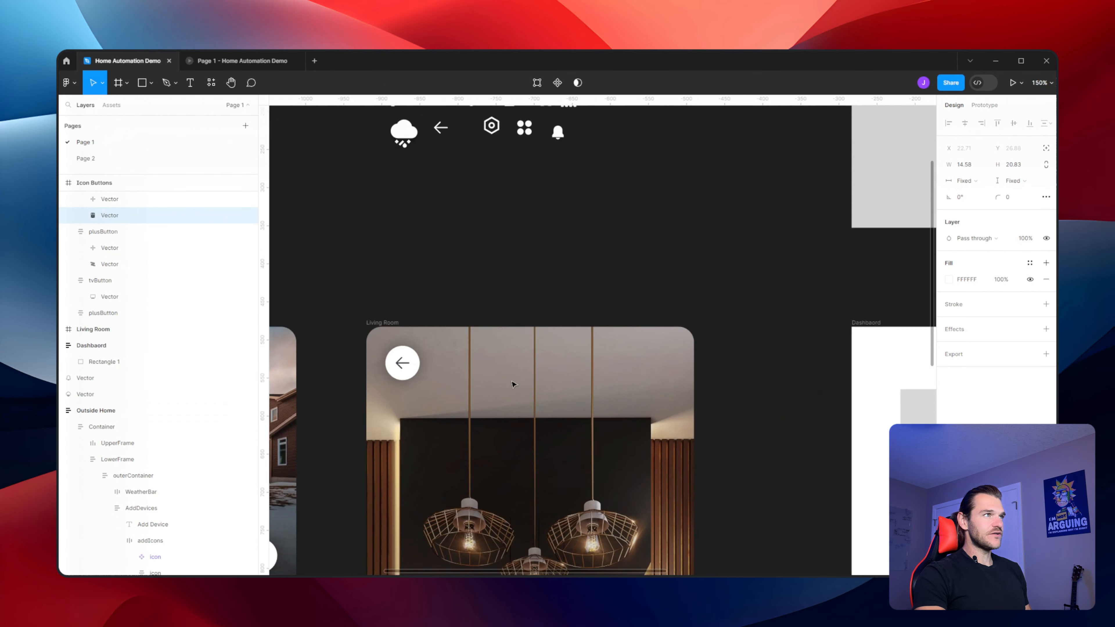
{"action": "left_click_drag", "start_coordinate": [656, 240], "coordinate": [587, 396]}
{"action": "scroll", "coordinate": [479, 262], "scroll_direction": "up", "scroll_amount": 1}
{"action": "scroll", "coordinate": [479, 263], "scroll_direction": "up", "scroll_amount": 1}
{"action": "left_click", "coordinate": [390, 262], "text": "ctrl"}
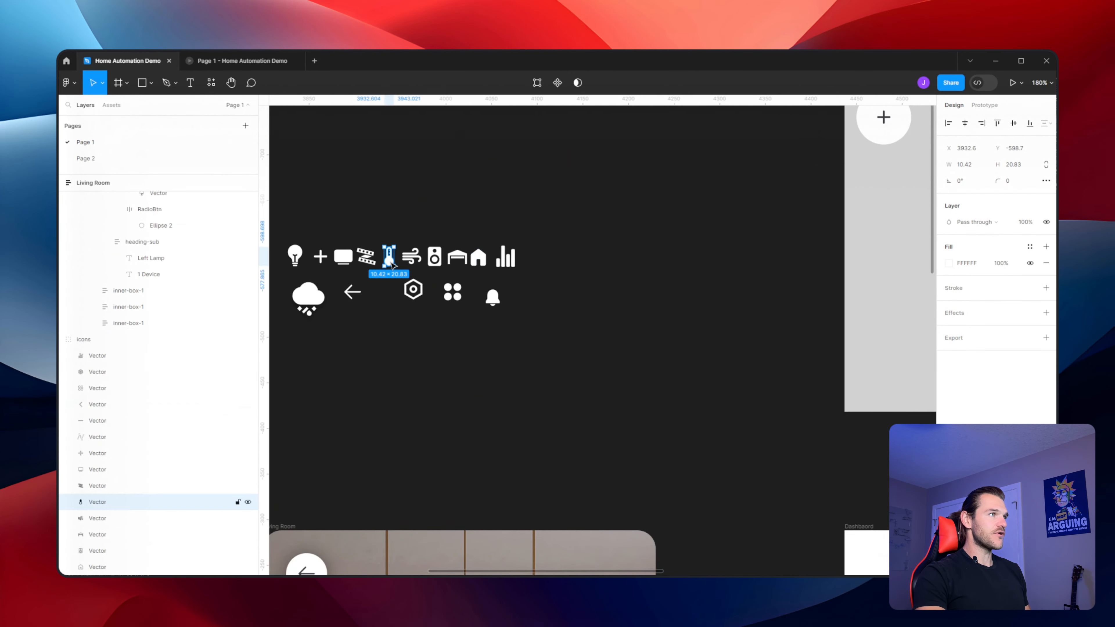
{"action": "left_click_drag", "start_coordinate": [720, 228], "coordinate": [371, 395]}
{"action": "left_click_drag", "start_coordinate": [838, 299], "coordinate": [699, 332]}
{"action": "left_click", "coordinate": [727, 320], "text": "ctrl"}
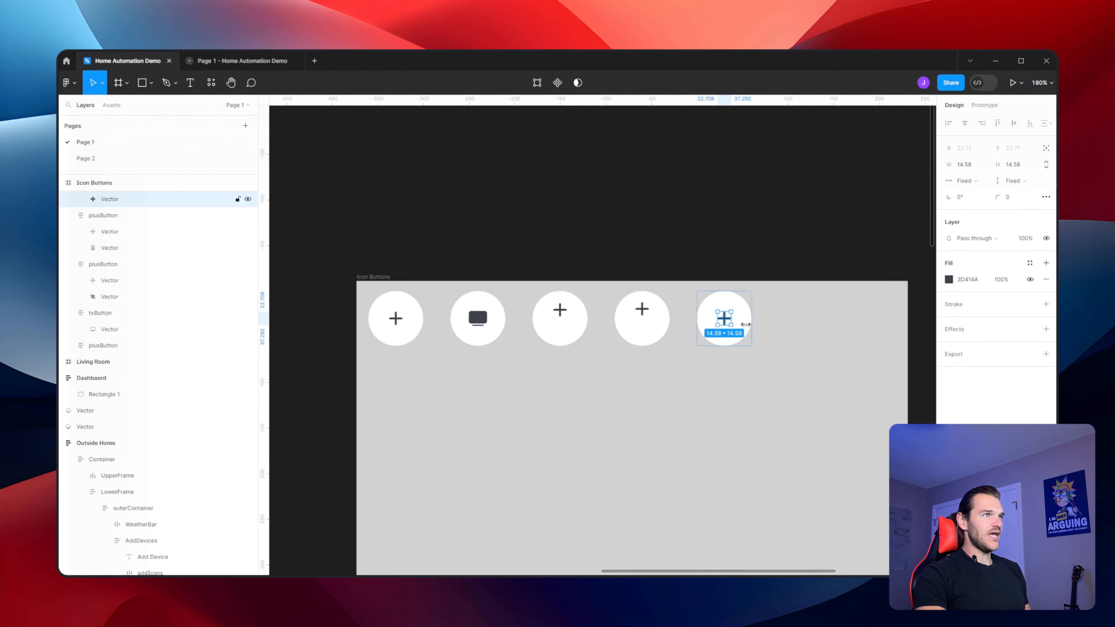
{"action": "key", "text": "ctrl+v"}
{"action": "left_click", "coordinate": [835, 356]}
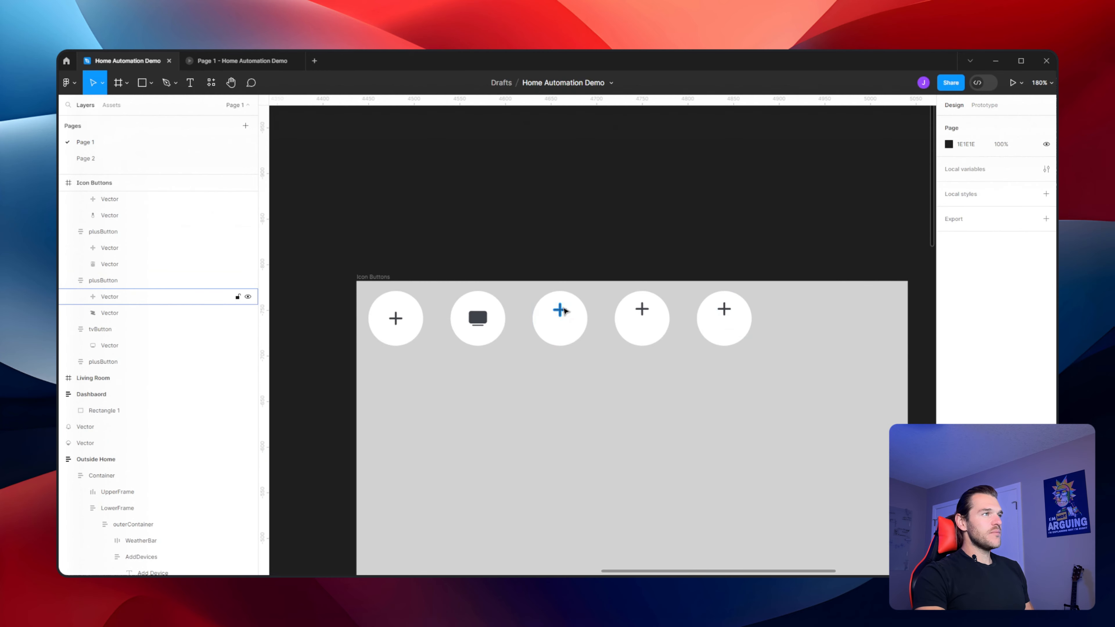
Delete the plus icons from the third, fourth and fifth buttons
{"action": "left_click", "coordinate": [562, 310], "text": "ctrl"}
{"action": "left_click", "coordinate": [642, 310], "text": "ctrl+shift"}
{"action": "left_click", "coordinate": [725, 310], "text": "ctrl+shift"}
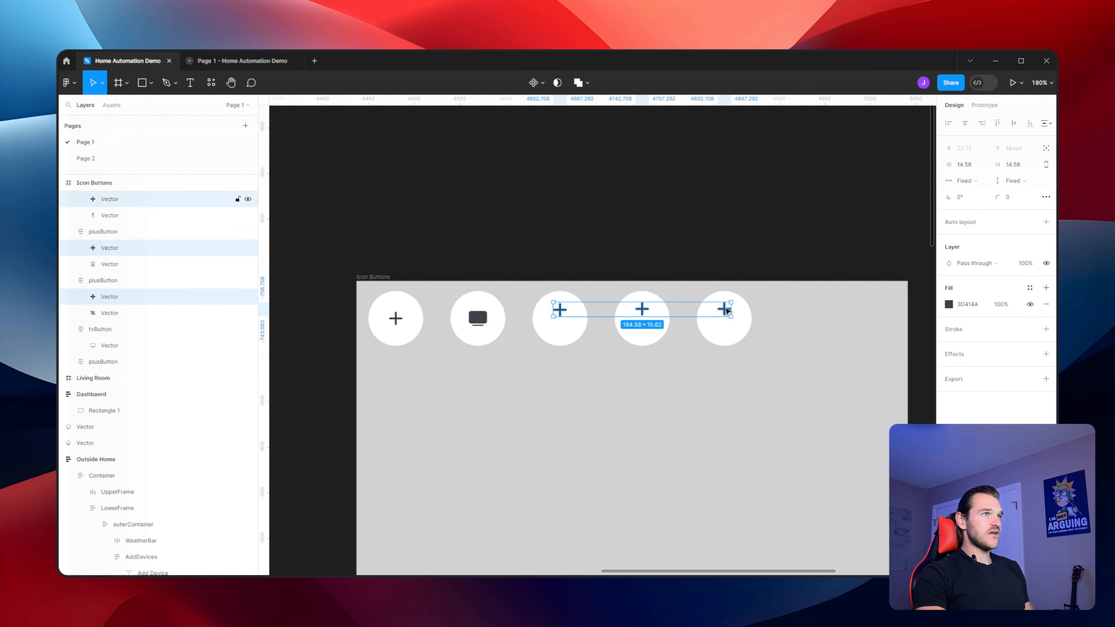
{"action": "key", "text": "Delete"}
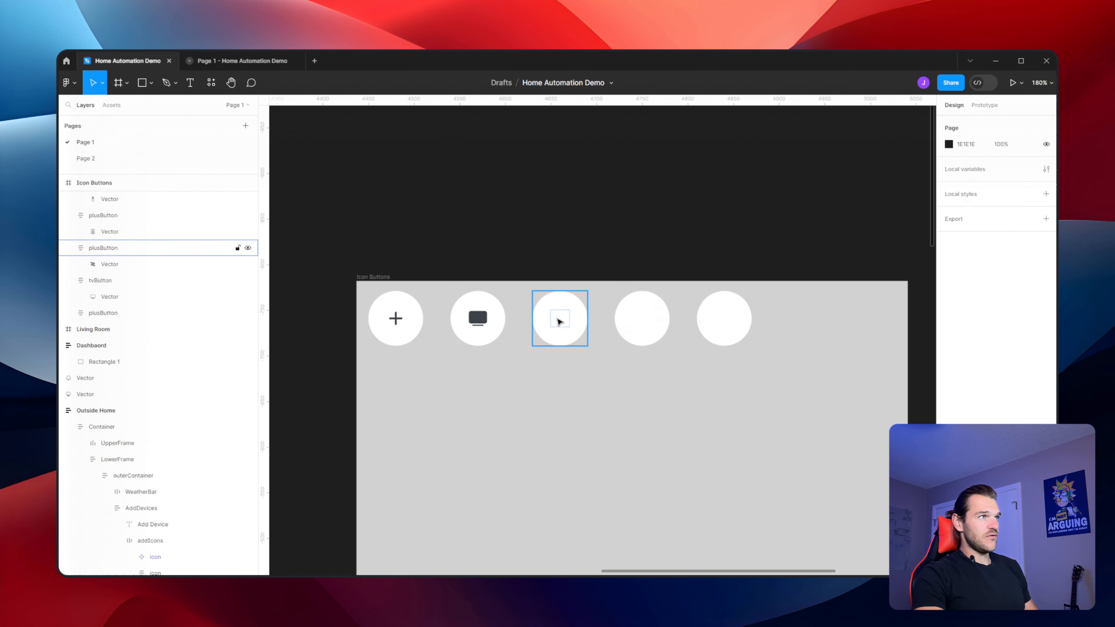
Fill the strip-light, speaker and thermometer icons with dark gray 3D414A using the eyedropper
{"action": "left_click", "coordinate": [558, 318], "text": "ctrl"}
{"action": "left_click", "coordinate": [639, 320], "text": "ctrl+shift"}
{"action": "left_click", "coordinate": [724, 318], "text": "ctrl+shift"}
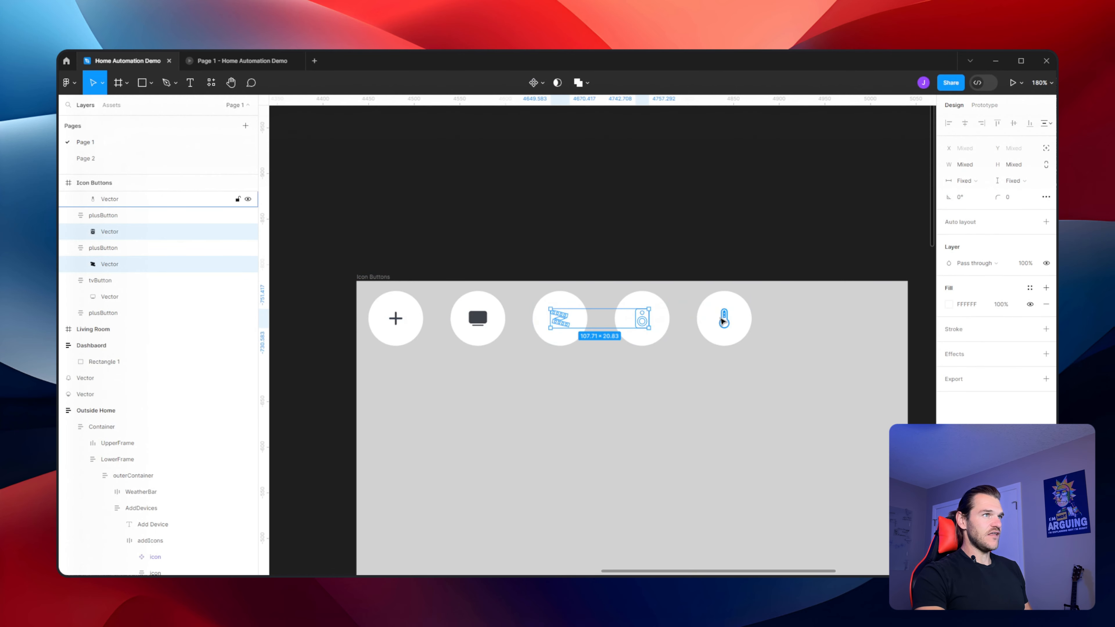
{"action": "left_click", "coordinate": [948, 304]}
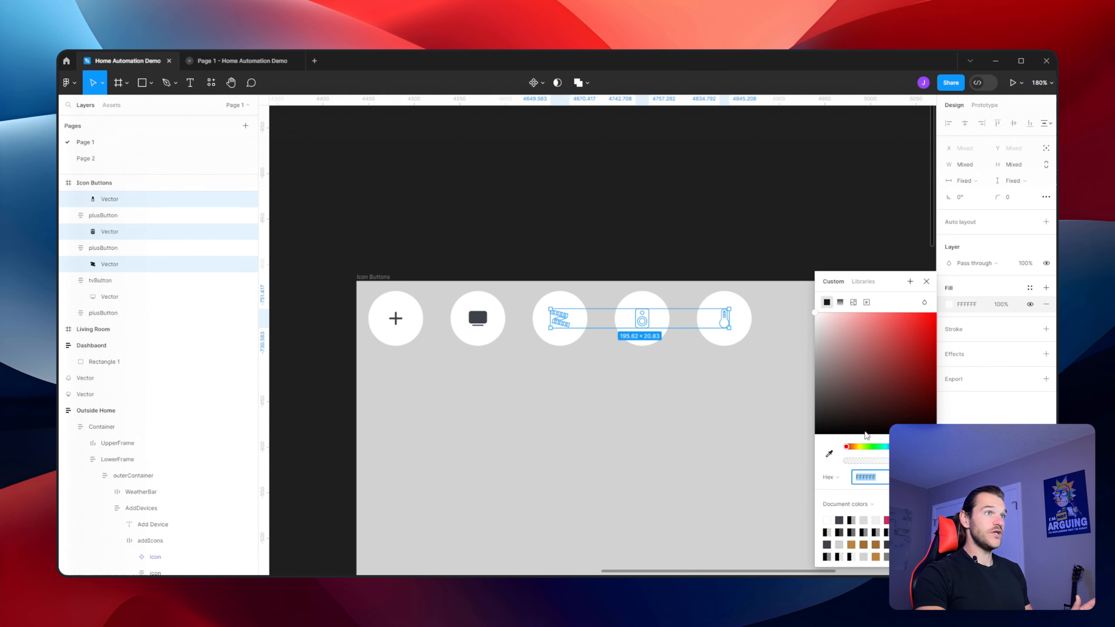
{"action": "left_click", "coordinate": [829, 454]}
{"action": "left_click", "coordinate": [887, 145]}
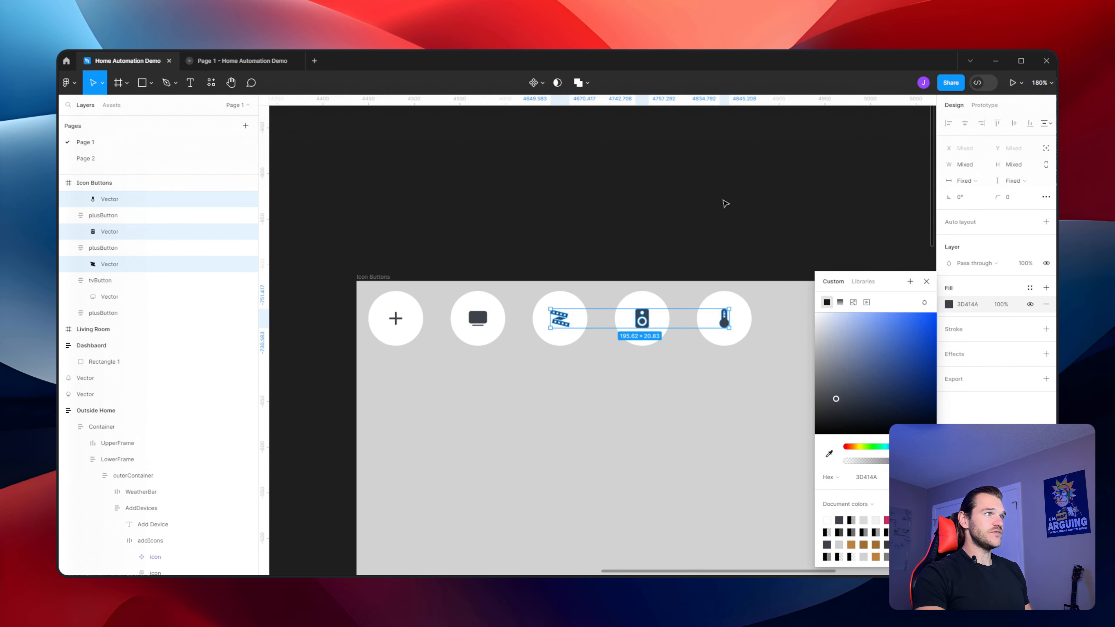
{"action": "left_click", "coordinate": [740, 322]}
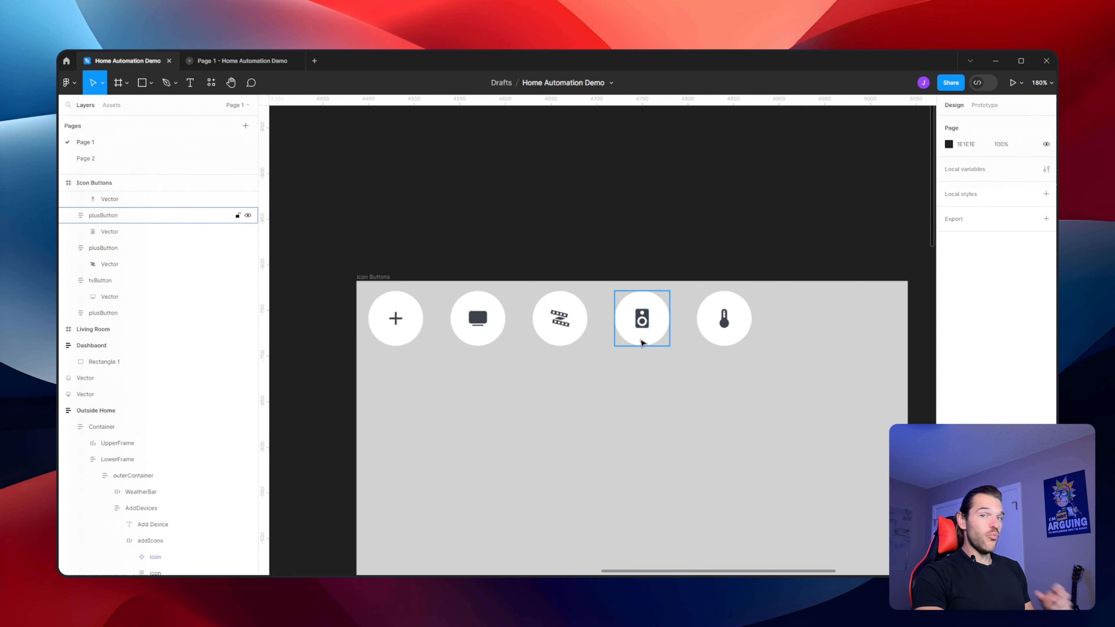
Draw a small circle about 20 × 20 px below the buttons in the Icon Buttons frame
{"action": "scroll", "coordinate": [571, 387], "scroll_direction": "down", "scroll_amount": 5}
{"action": "scroll", "coordinate": [551, 395], "scroll_direction": "down", "scroll_amount": 5}
{"action": "scroll", "coordinate": [551, 395], "scroll_direction": "left", "scroll_amount": 9}
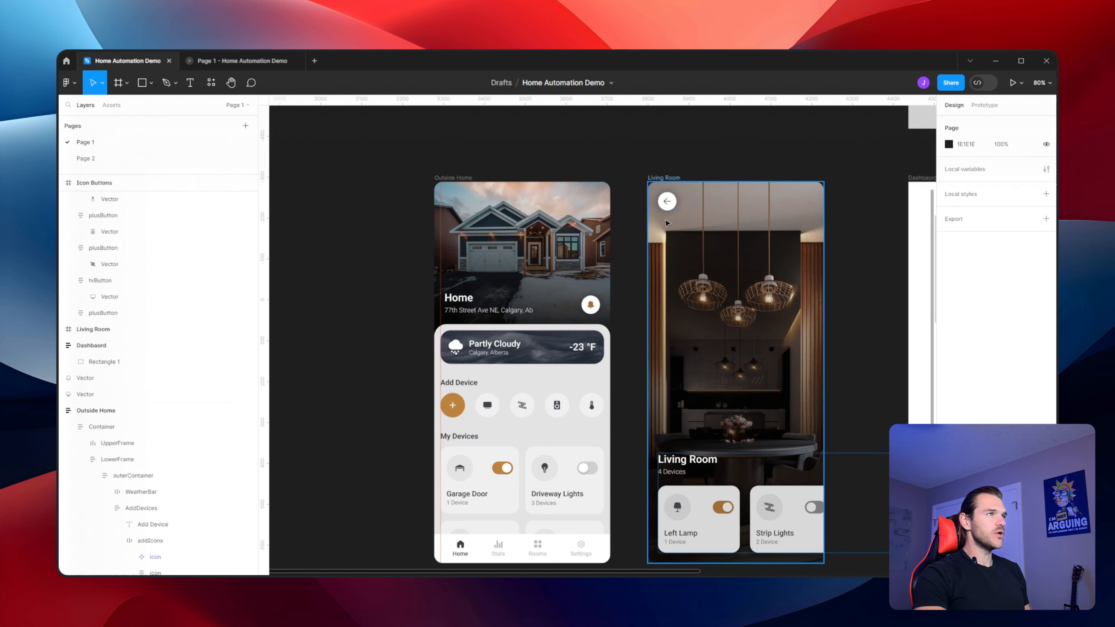
{"action": "scroll", "coordinate": [754, 159], "scroll_direction": "right", "scroll_amount": 3}
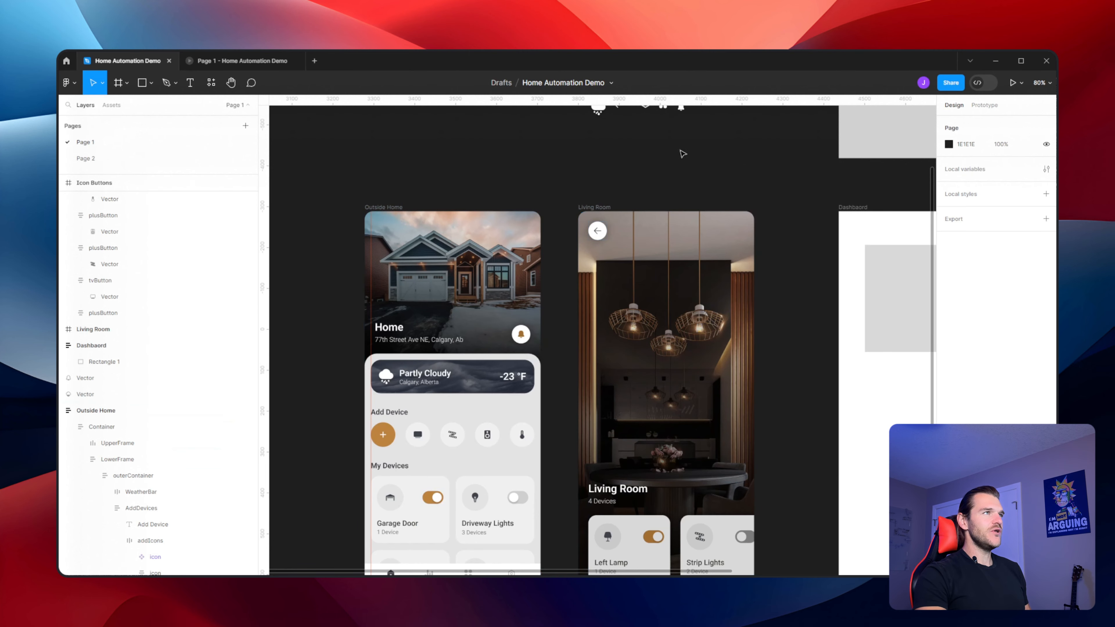
{"action": "left_click_drag", "start_coordinate": [679, 149], "coordinate": [339, 391]}
{"action": "scroll", "coordinate": [616, 272], "scroll_direction": "up", "scroll_amount": 10}
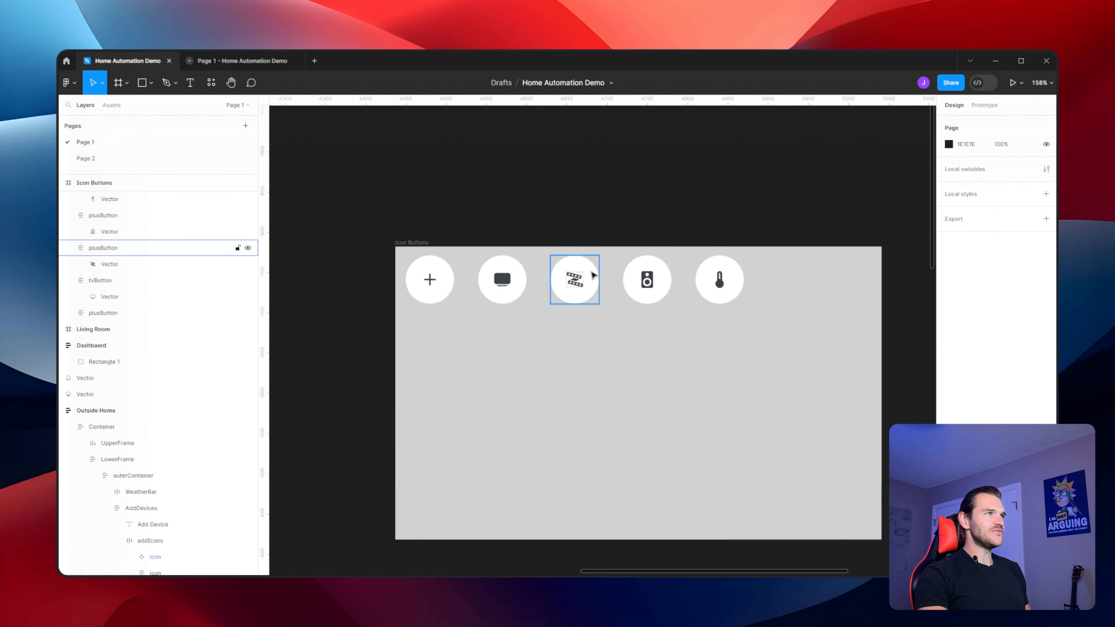
{"action": "left_click", "coordinate": [151, 86]}
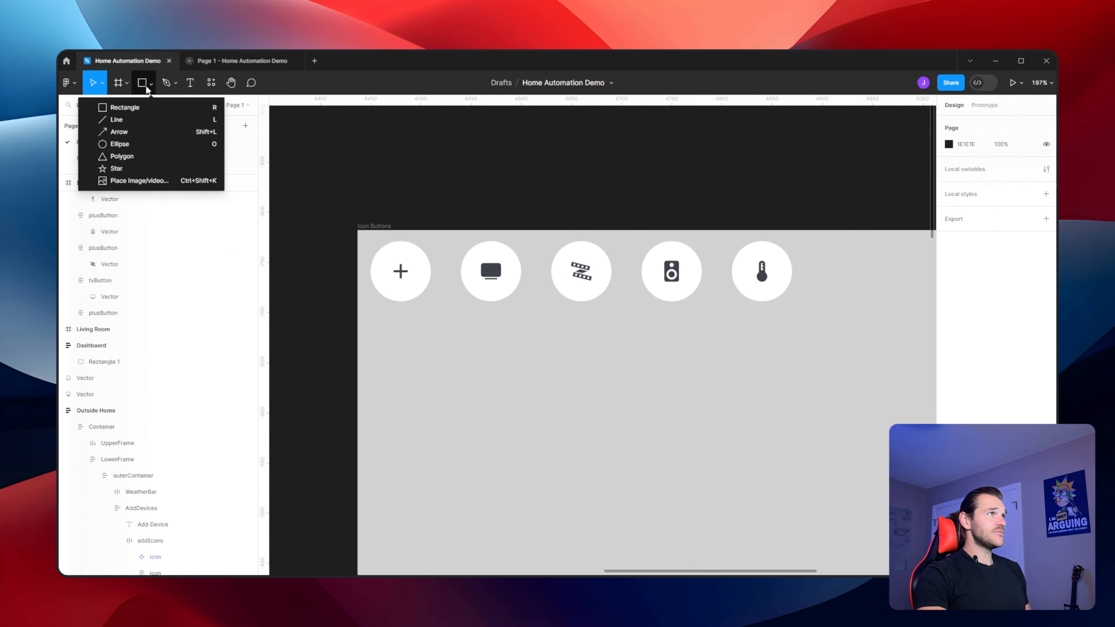
{"action": "left_click", "coordinate": [120, 146]}
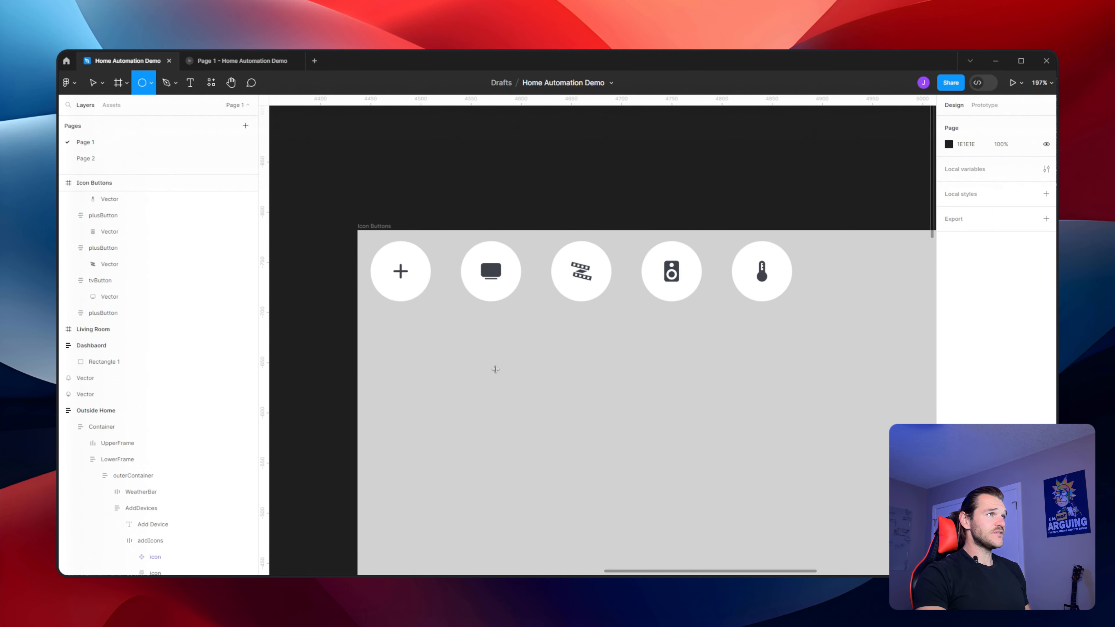
{"action": "left_click_drag", "start_coordinate": [488, 361], "coordinate": [510, 381]}
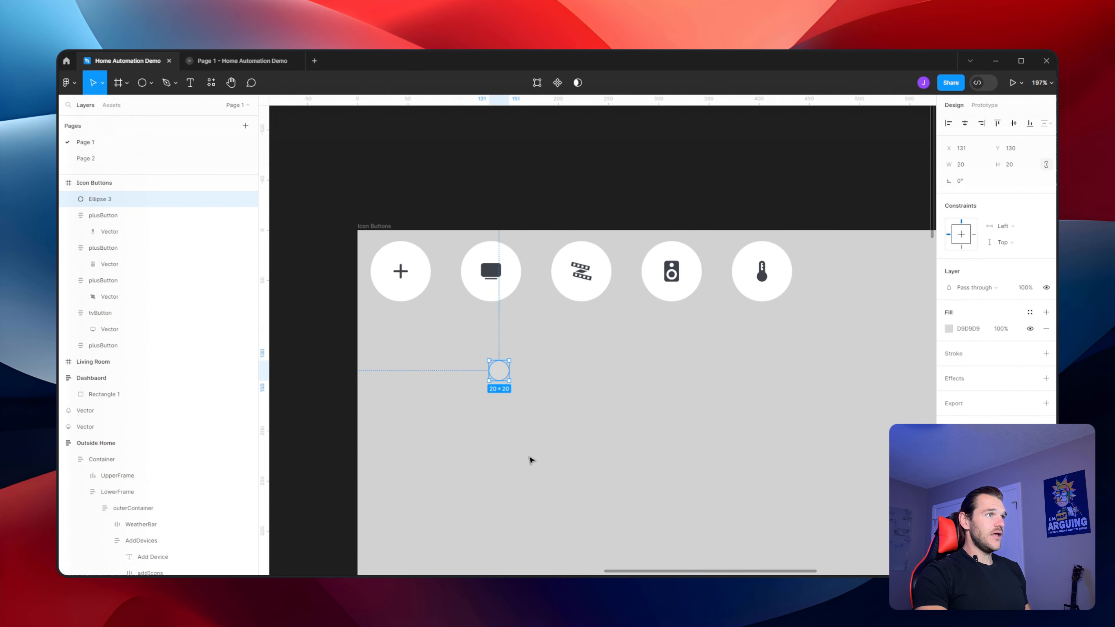
Inspect the size of the toggle knob circle on the Outside Home screen's Garage Door card
{"action": "scroll", "coordinate": [485, 398], "scroll_direction": "down", "scroll_amount": 10, "text": "ctrl"}
{"action": "scroll", "coordinate": [457, 420], "scroll_direction": "down", "scroll_amount": 5}
{"action": "scroll", "coordinate": [456, 419], "scroll_direction": "left", "scroll_amount": 5}
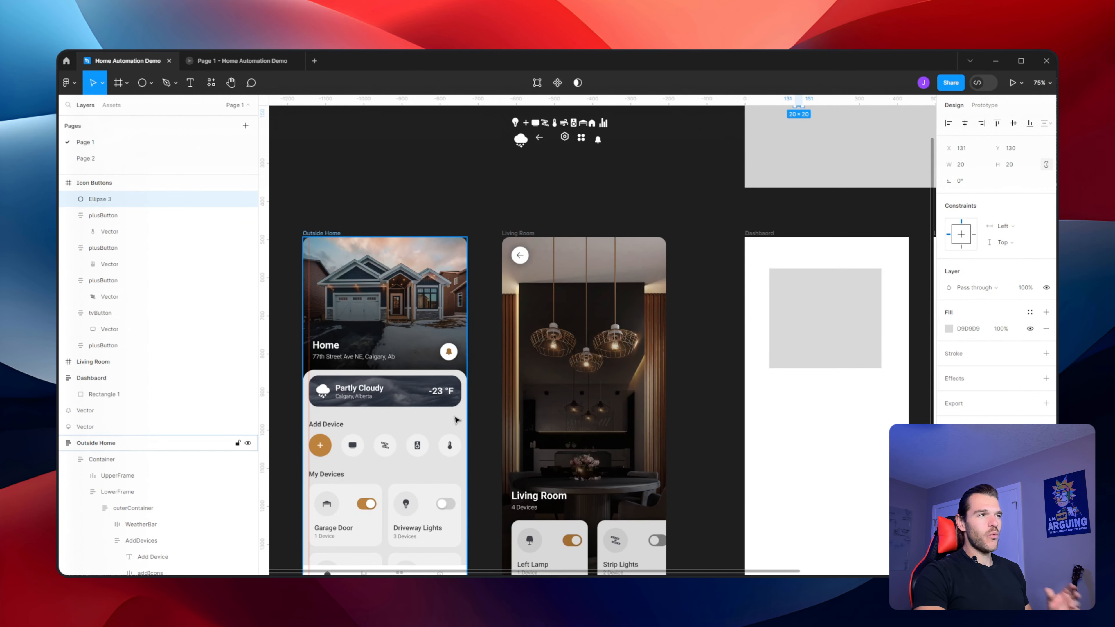
{"action": "left_click", "coordinate": [372, 505], "text": "ctrl"}
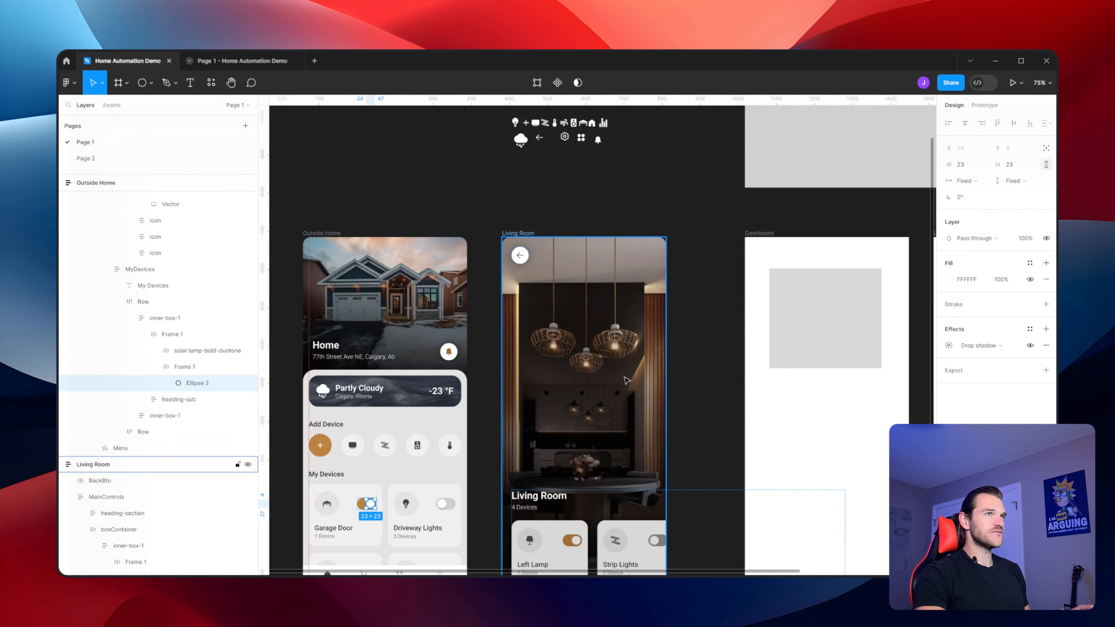
{"action": "scroll", "coordinate": [597, 321], "scroll_direction": "up", "scroll_amount": 6}
{"action": "scroll", "coordinate": [488, 416], "scroll_direction": "right", "scroll_amount": 1}
{"action": "scroll", "coordinate": [488, 416], "scroll_direction": "up", "scroll_amount": 5, "text": "ctrl"}
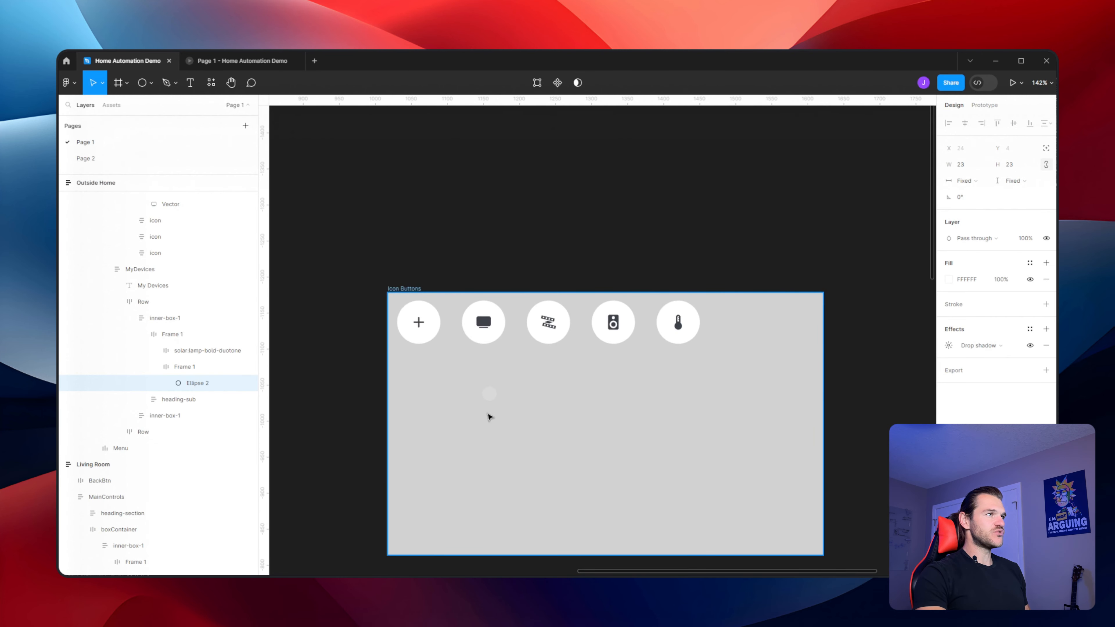
Set the new circle's fill to white
{"action": "left_click", "coordinate": [489, 393]}
{"action": "left_click", "coordinate": [949, 329]}
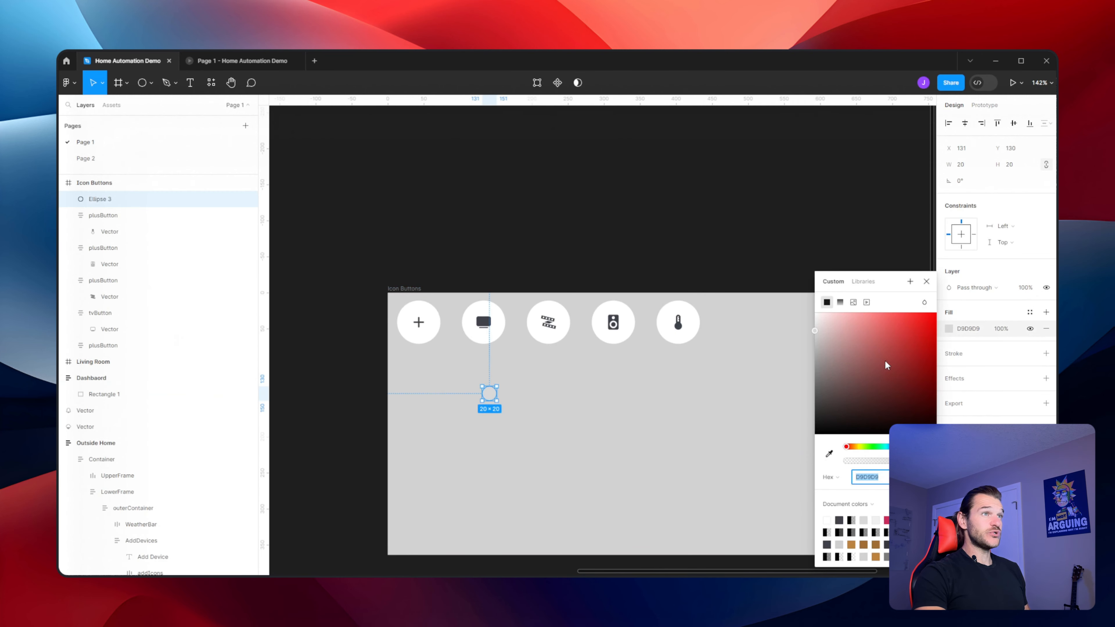
{"action": "left_click", "coordinate": [815, 313]}
Try resizing the circle's width to 50 px, undoing each attempt
{"action": "left_click", "coordinate": [963, 167]}
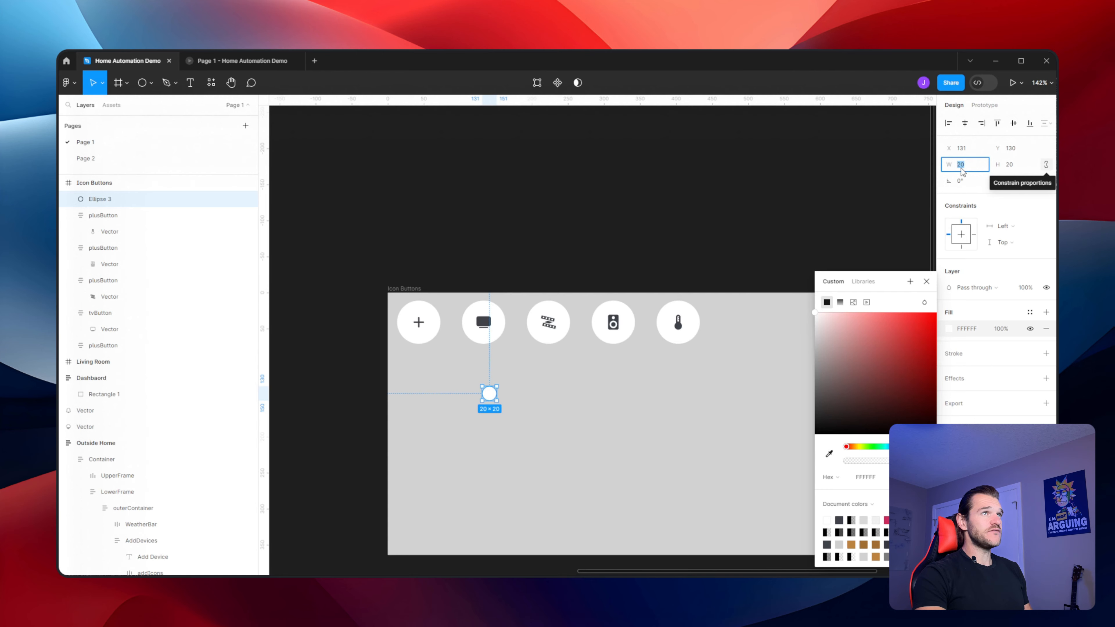
{"action": "type", "text": "50"}
{"action": "key", "text": "Return"}
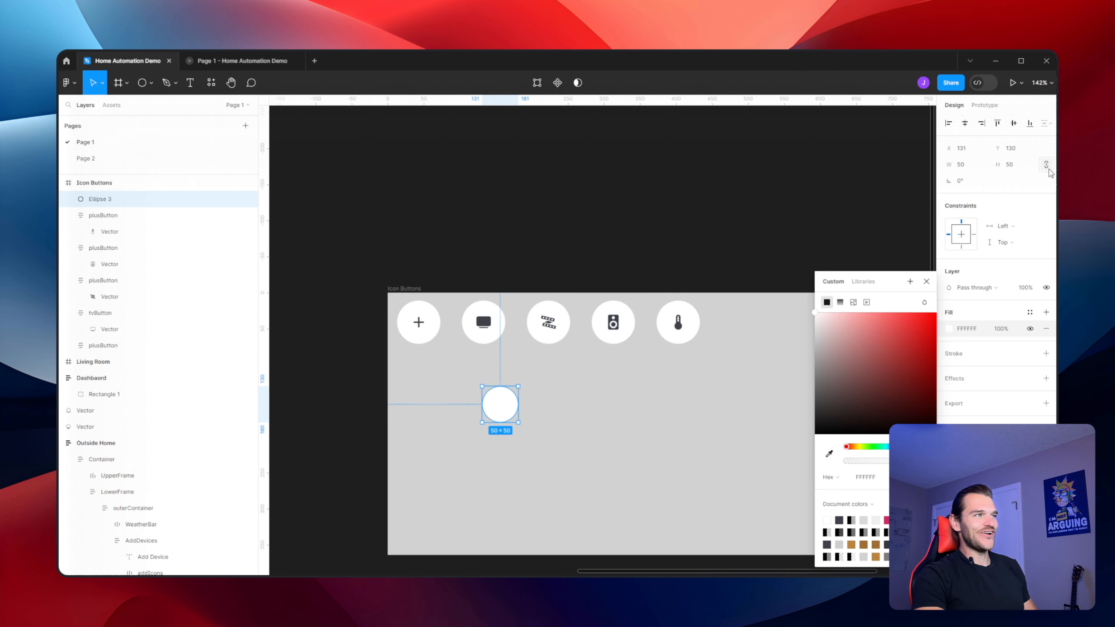
{"action": "key", "text": "ctrl+z"}
{"action": "left_click", "coordinate": [976, 165]}
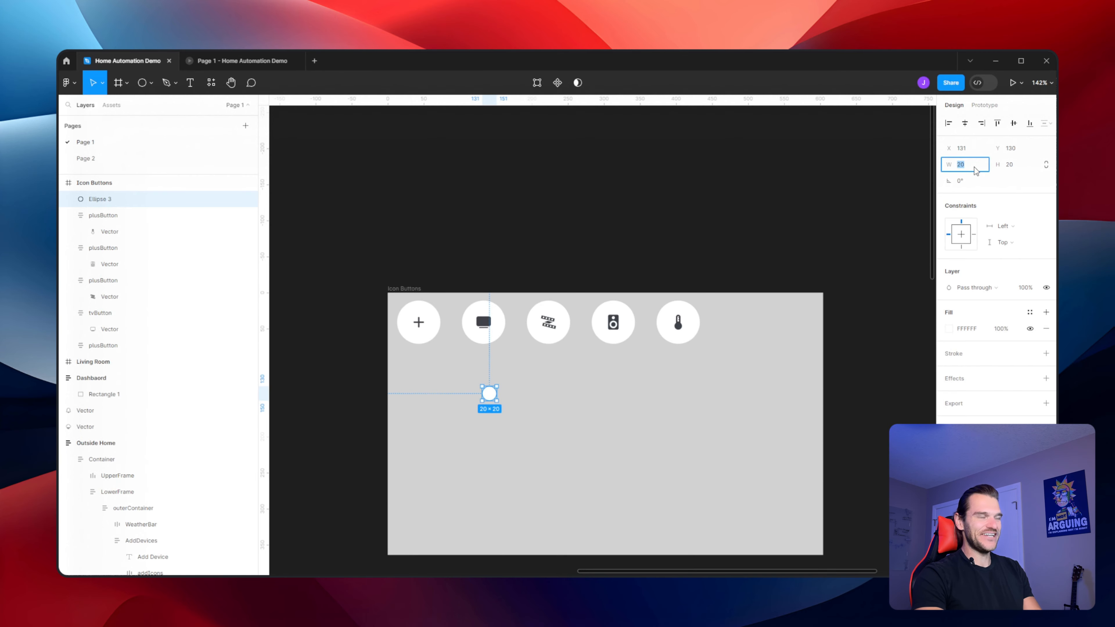
{"action": "key", "text": "Return"}
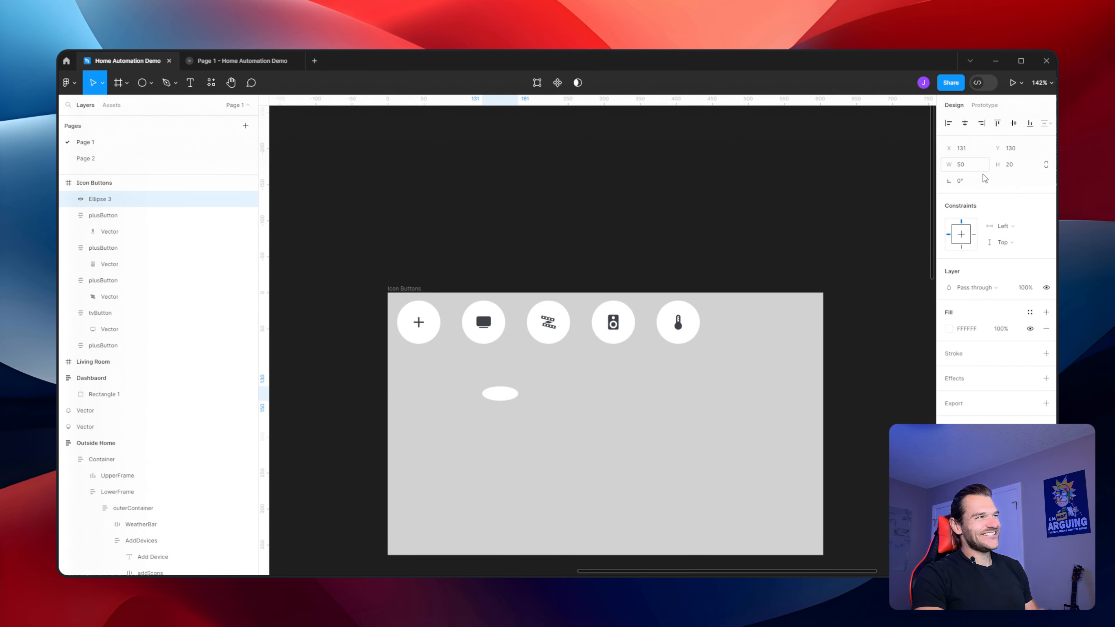
{"action": "key", "text": "ctrl+z"}
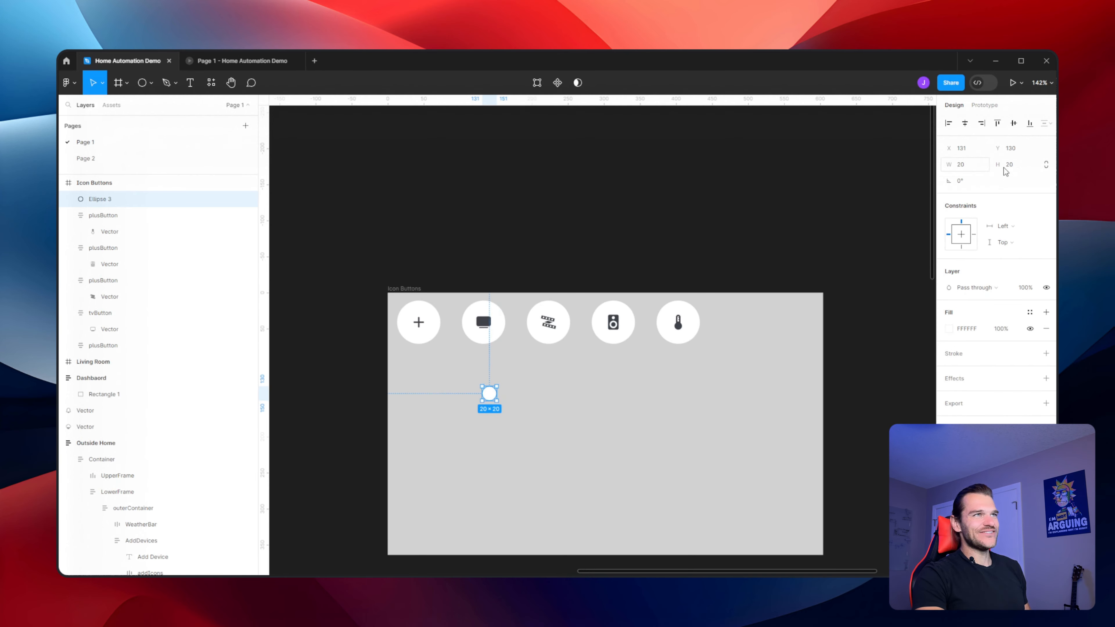
Resize the circle to 23 × 23 px with proportions constrained
{"action": "left_click", "coordinate": [976, 166]}
{"action": "type", "text": "2"}
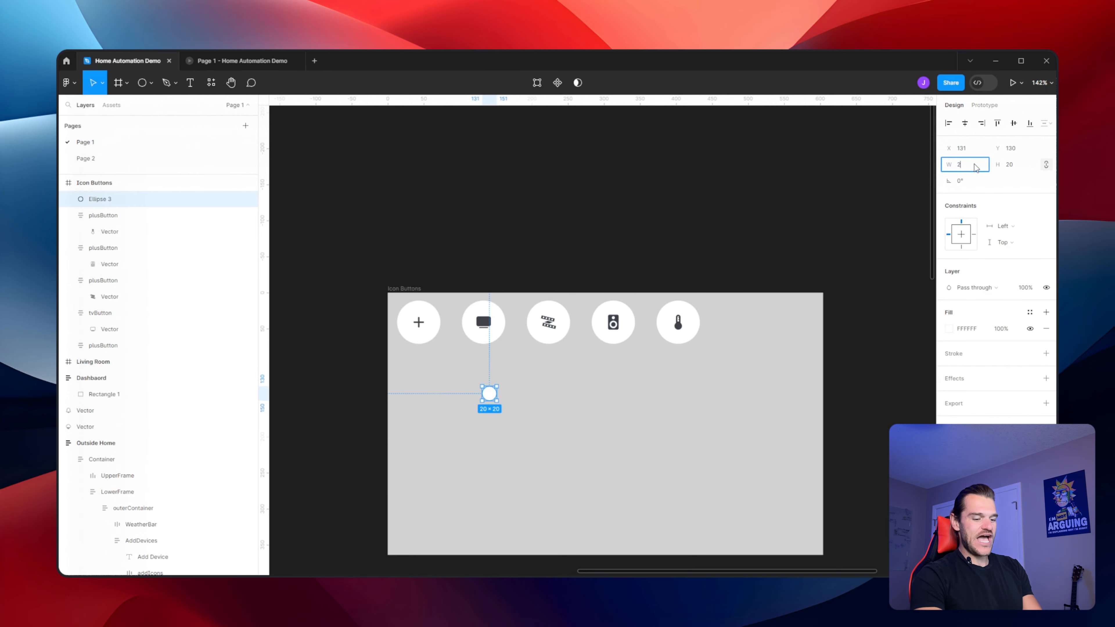
{"action": "type", "text": "3"}
{"action": "key", "text": "Return"}
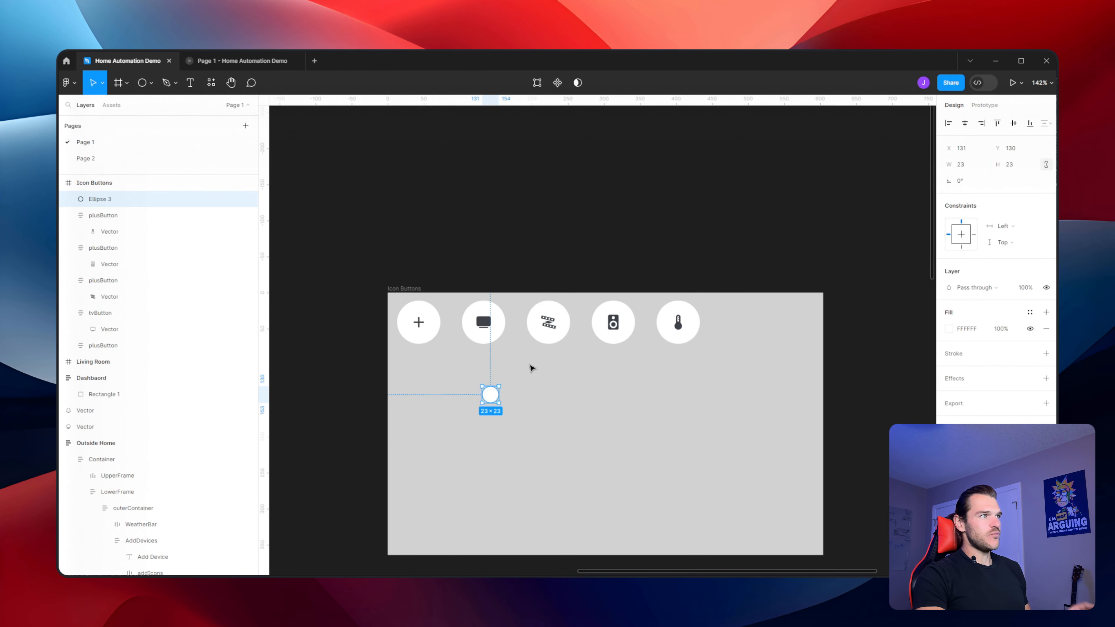
Select the small white circle and group it
{"action": "scroll", "coordinate": [518, 372], "scroll_direction": "up", "scroll_amount": 4}
{"action": "left_click", "coordinate": [508, 398]}
{"action": "left_click", "coordinate": [455, 432]}
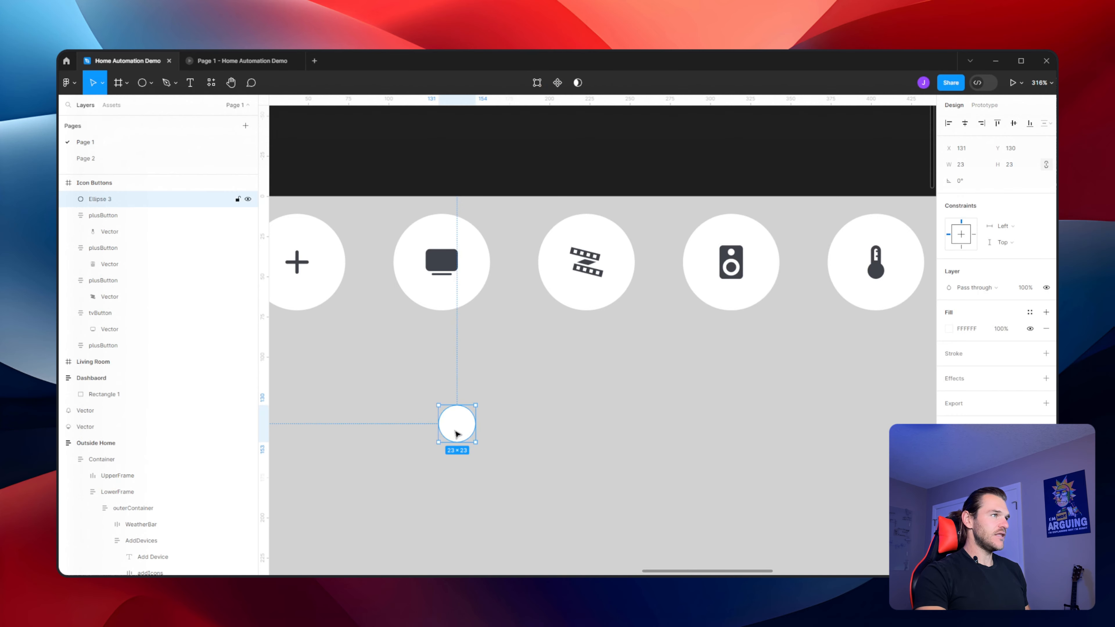
{"action": "key", "text": "ctrl+g"}
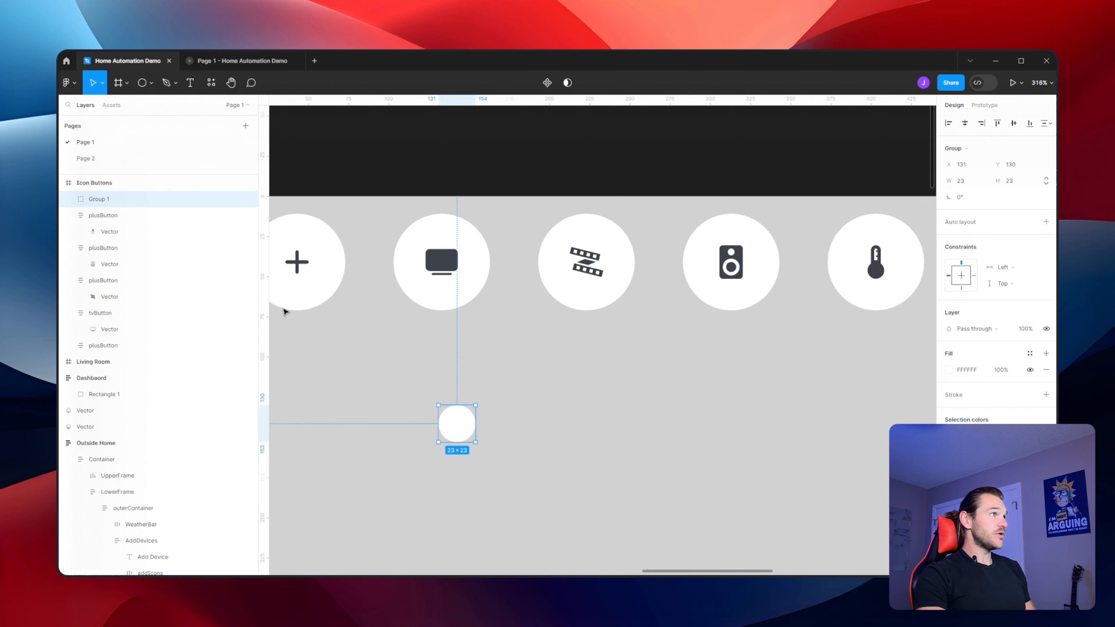
Rename the group as switchOn
{"action": "double_click", "coordinate": [98, 199]}
{"action": "type", "text": "Sw"}
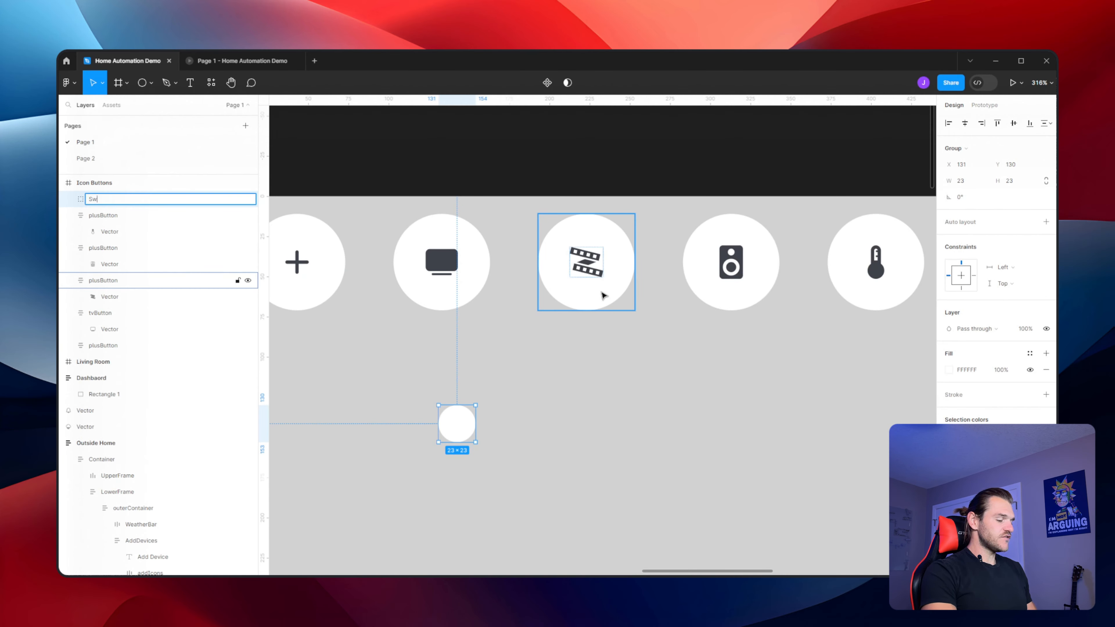
{"action": "type", "text": "itchOn"}
{"action": "left_click", "coordinate": [371, 353]}
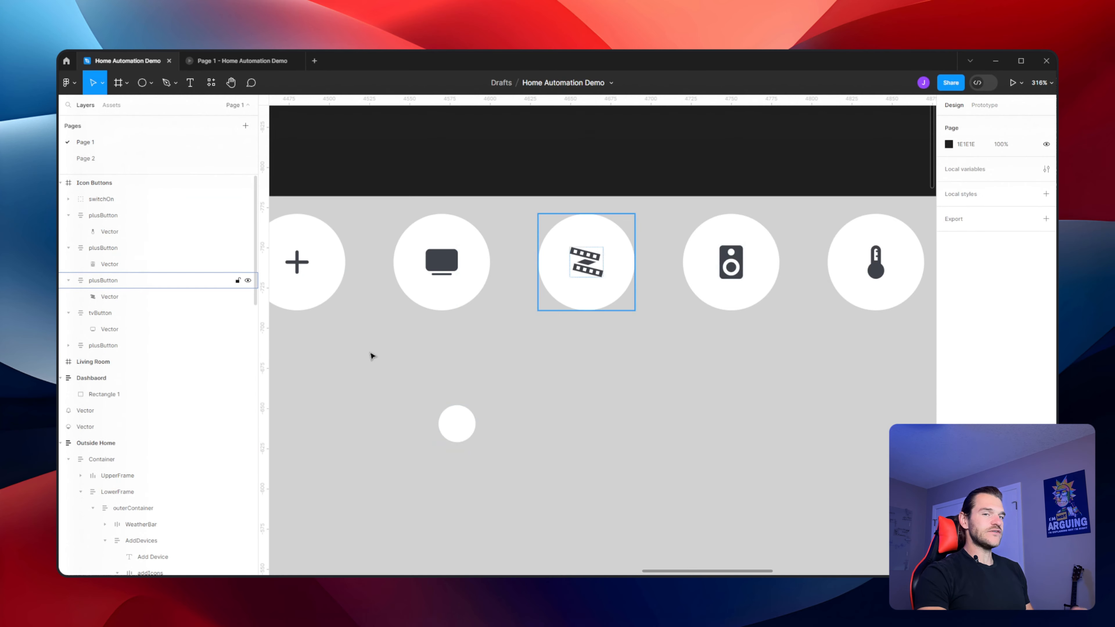
Convert the switchOn group into an auto layout frame and add a fill to it
{"action": "double_click", "coordinate": [454, 414]}
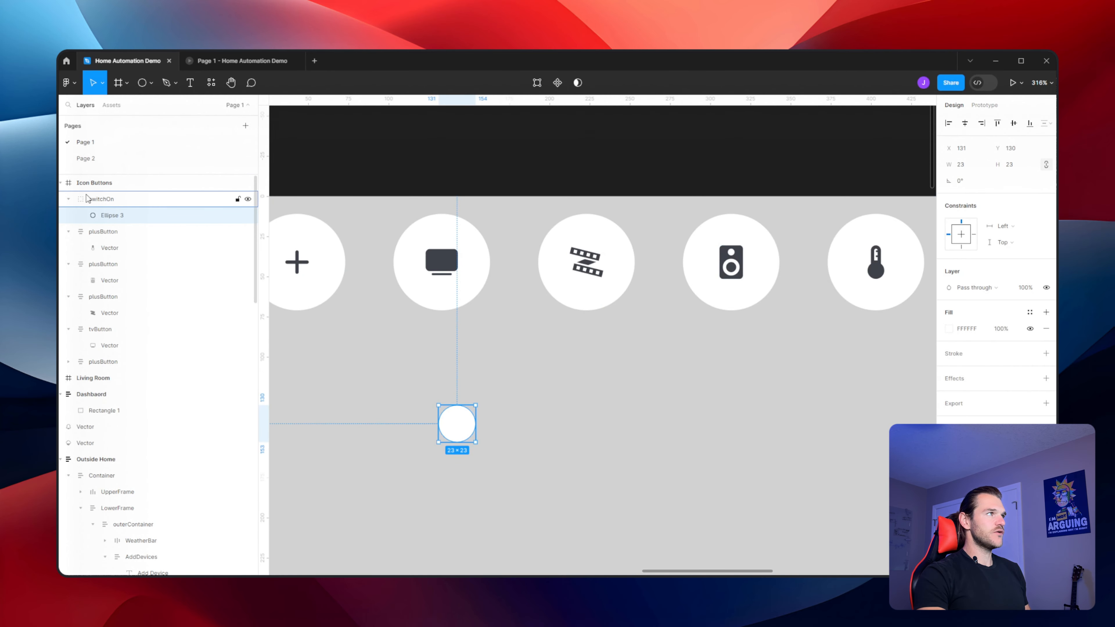
{"action": "left_click", "coordinate": [96, 201]}
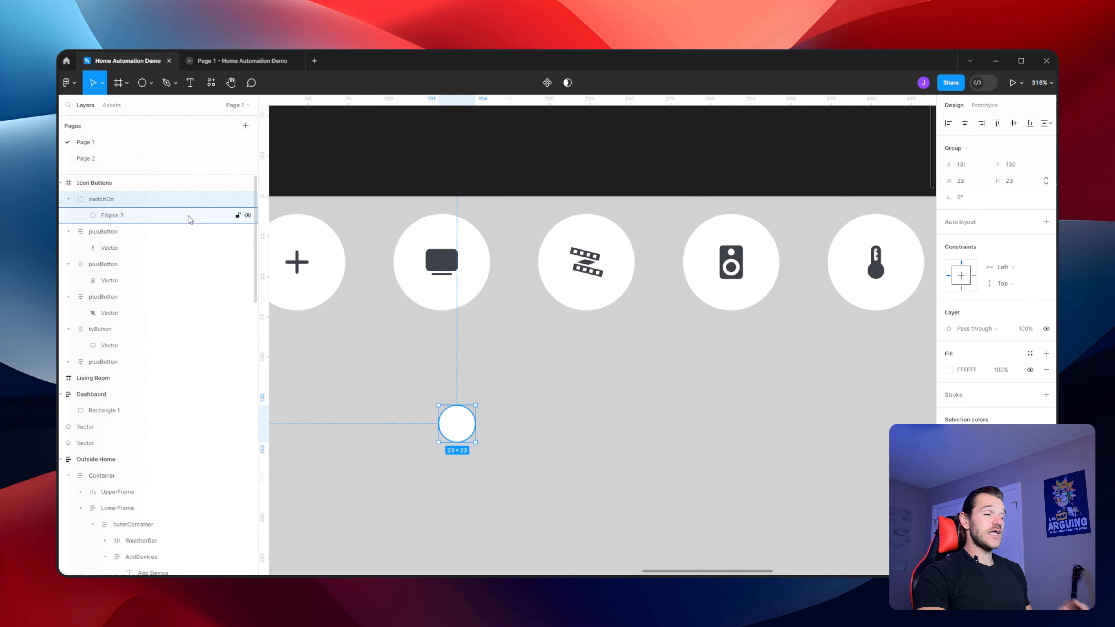
{"action": "left_click", "coordinate": [1046, 222]}
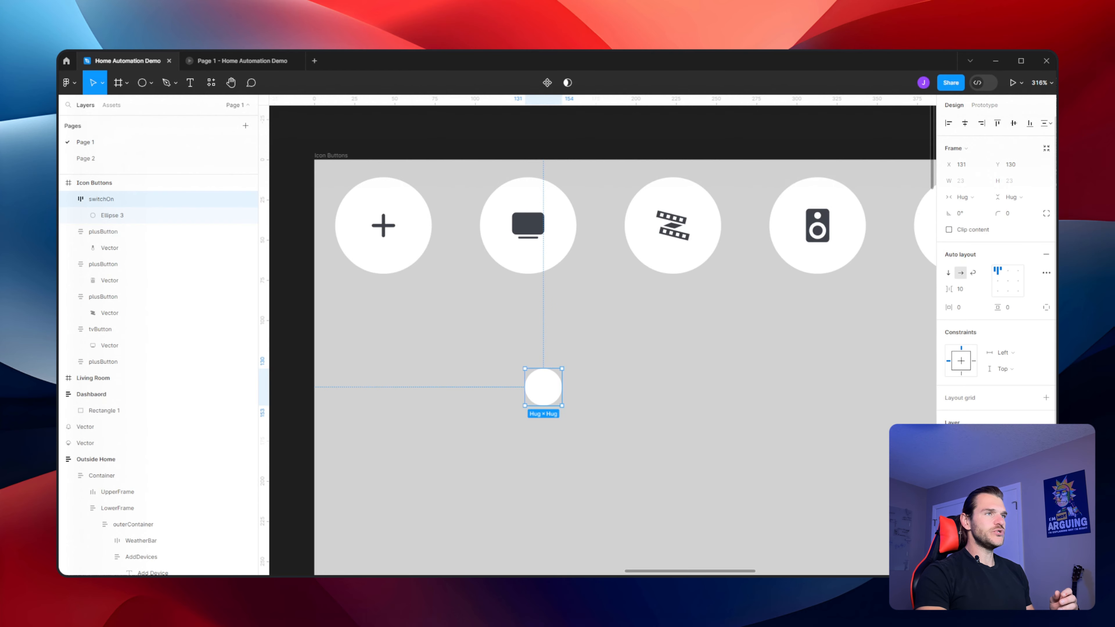
{"action": "left_click", "coordinate": [1047, 464]}
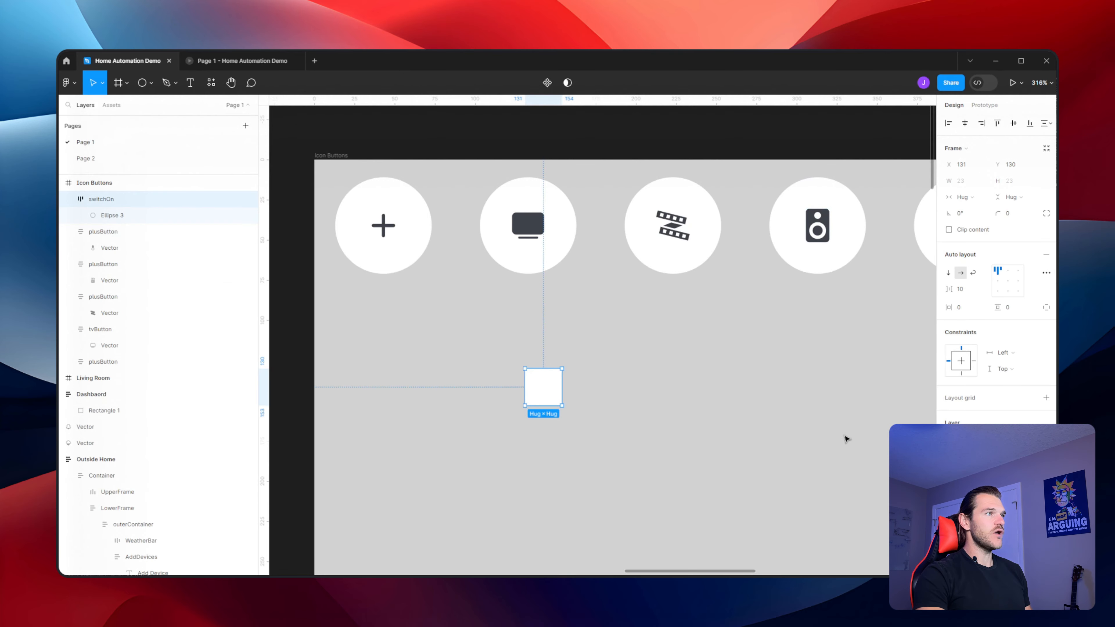
Set the switchOn frame's fill to BC833F, the orange used by the add-device button in the Outside Home screen
{"action": "left_click_drag", "start_coordinate": [610, 474], "coordinate": [789, 335]}
{"action": "scroll", "coordinate": [733, 338], "scroll_direction": "down", "scroll_amount": 3}
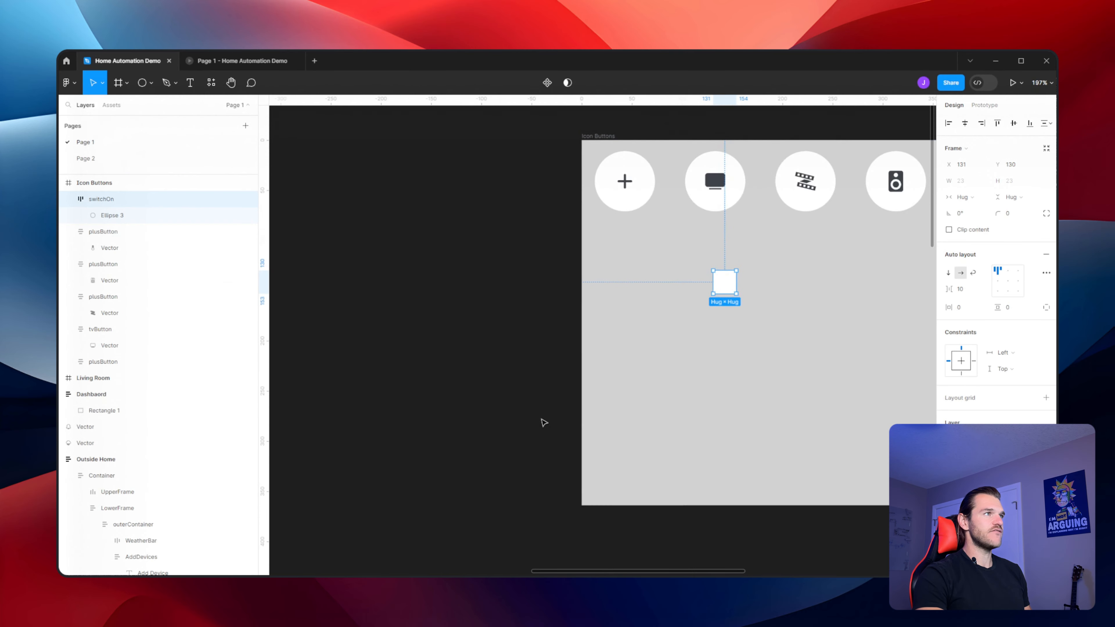
{"action": "left_click_drag", "start_coordinate": [273, 467], "coordinate": [610, 317]}
{"action": "scroll", "coordinate": [604, 313], "scroll_direction": "down", "scroll_amount": 5}
{"action": "left_click_drag", "start_coordinate": [469, 347], "coordinate": [647, 264]}
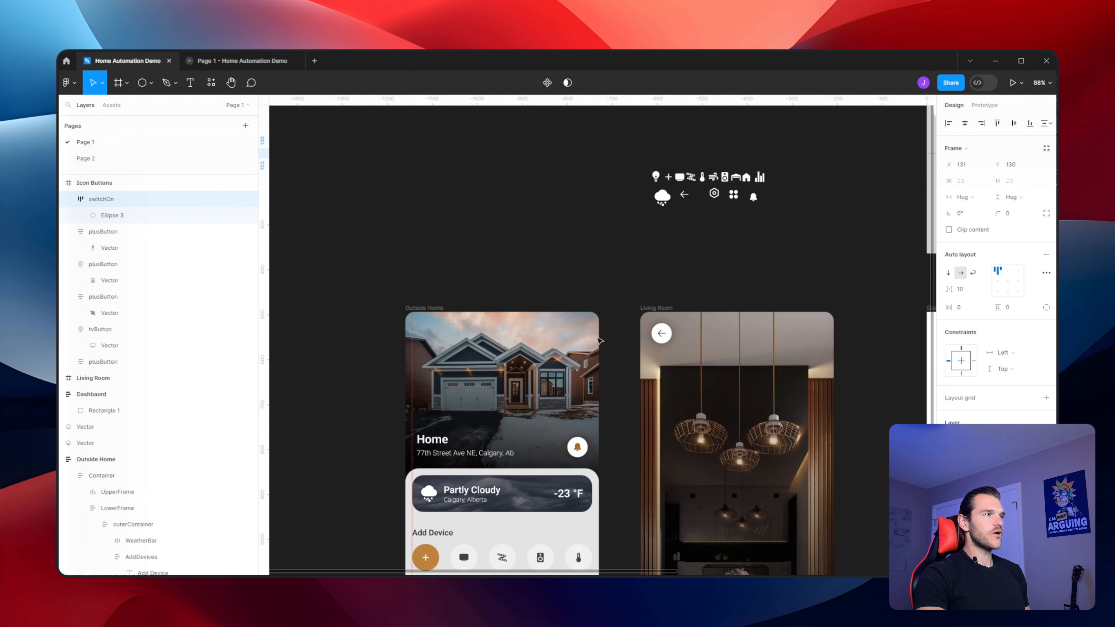
{"action": "scroll", "coordinate": [562, 411], "scroll_direction": "down", "scroll_amount": 3}
{"action": "left_click", "coordinate": [468, 514], "text": "ctrl"}
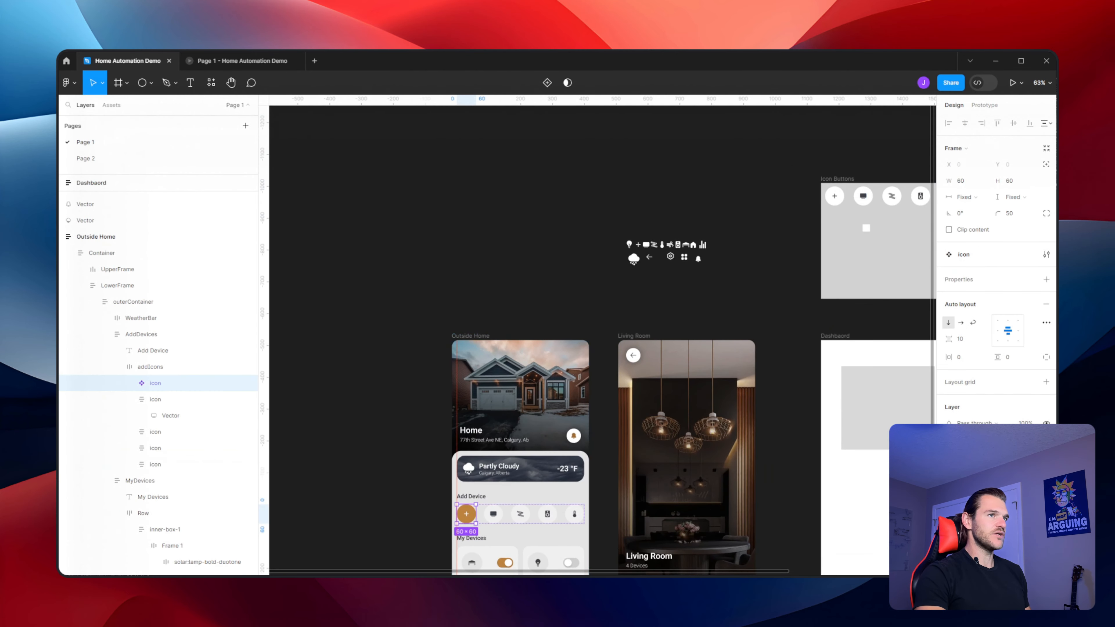
{"action": "left_click", "coordinate": [710, 294]}
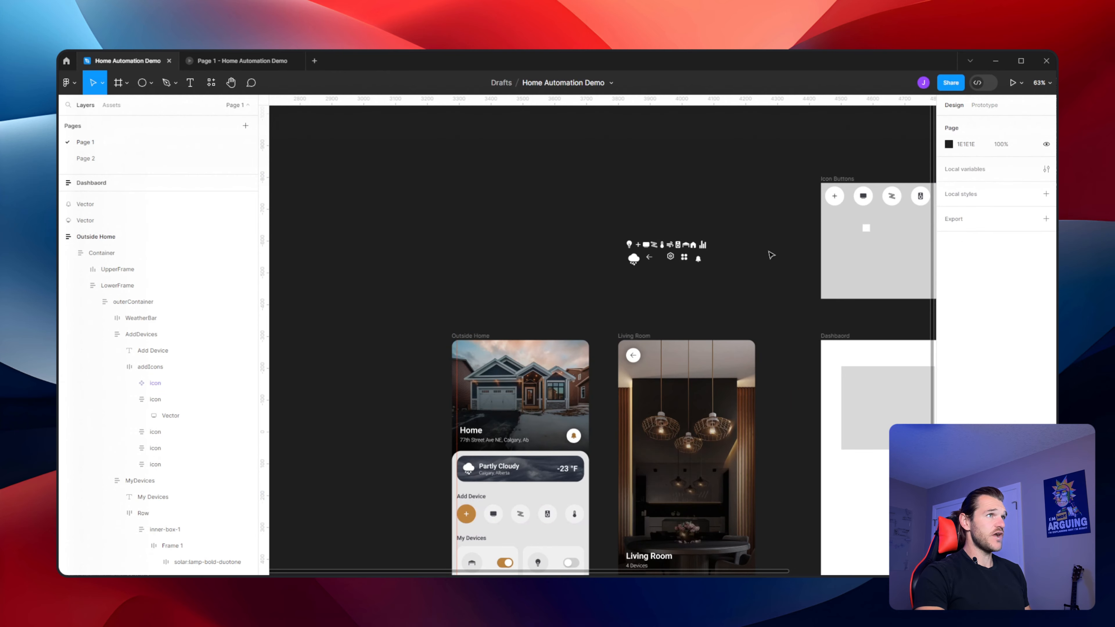
{"action": "left_click_drag", "start_coordinate": [918, 195], "coordinate": [627, 284]}
{"action": "scroll", "coordinate": [627, 284], "scroll_direction": "up", "scroll_amount": 5}
{"action": "left_click", "coordinate": [412, 417]}
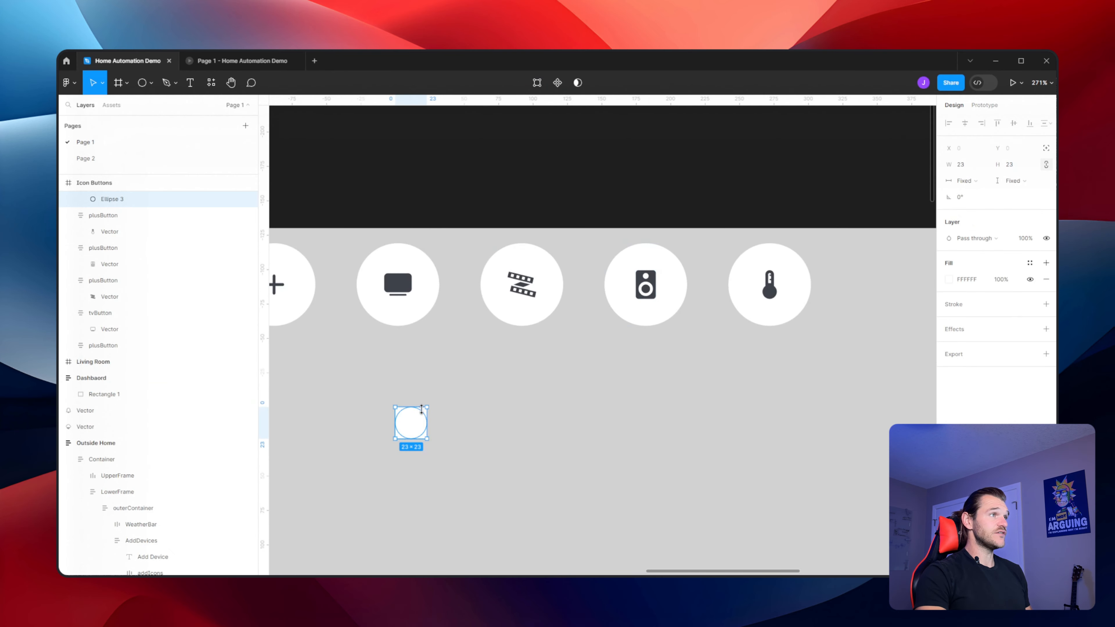
{"action": "left_click", "coordinate": [493, 405]}
{"action": "scroll", "coordinate": [99, 241], "scroll_direction": "up", "scroll_amount": 1}
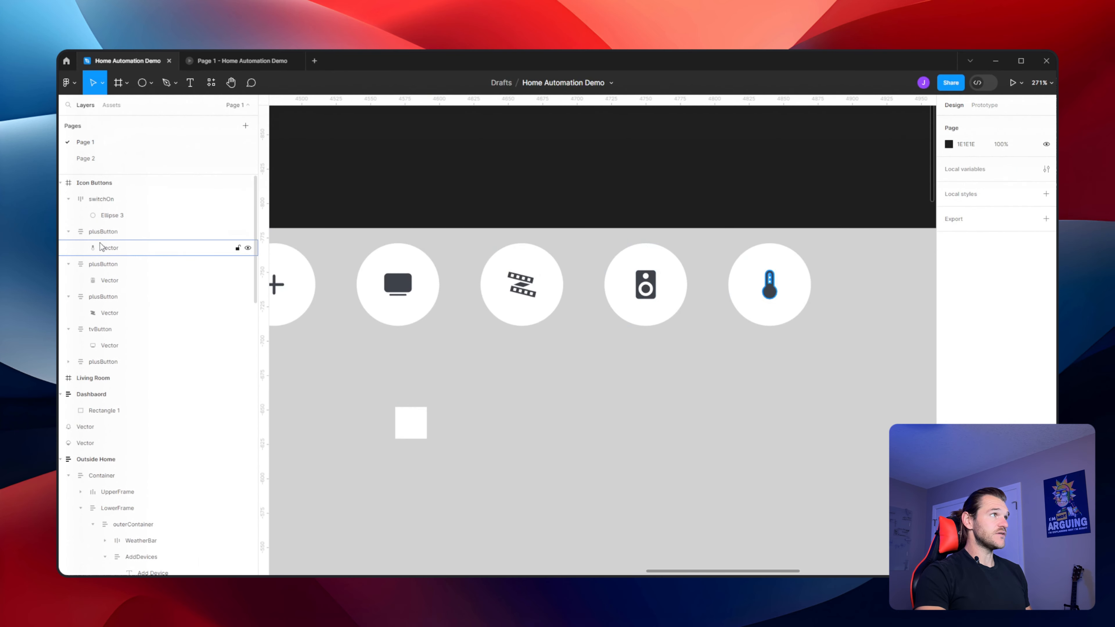
{"action": "left_click", "coordinate": [115, 201]}
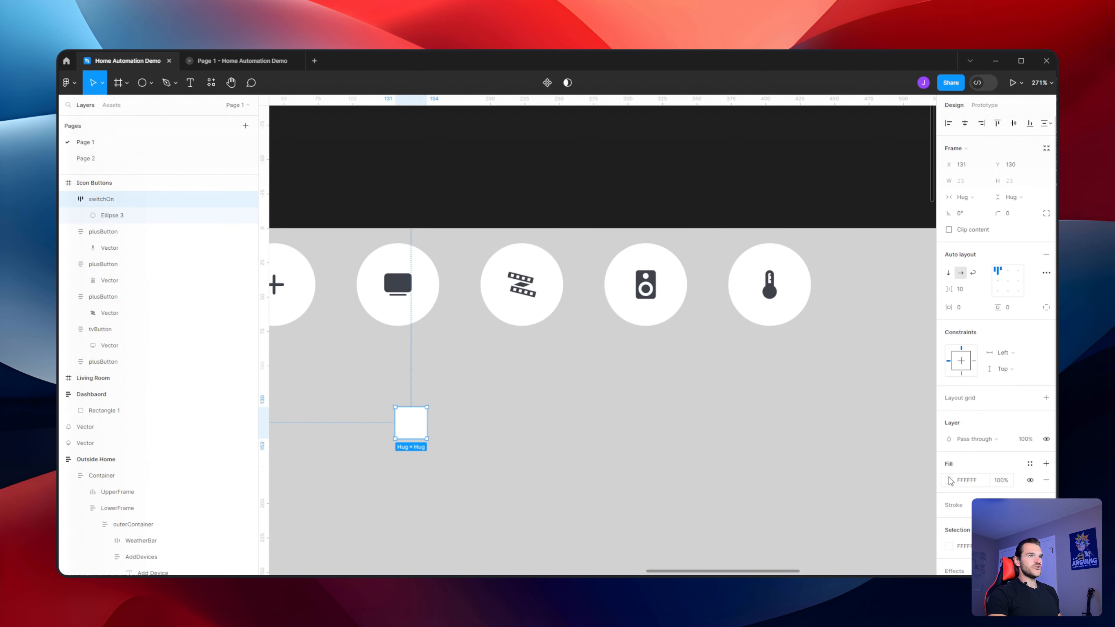
{"action": "left_click", "coordinate": [949, 482]}
{"action": "key", "text": "ctrl+v"}
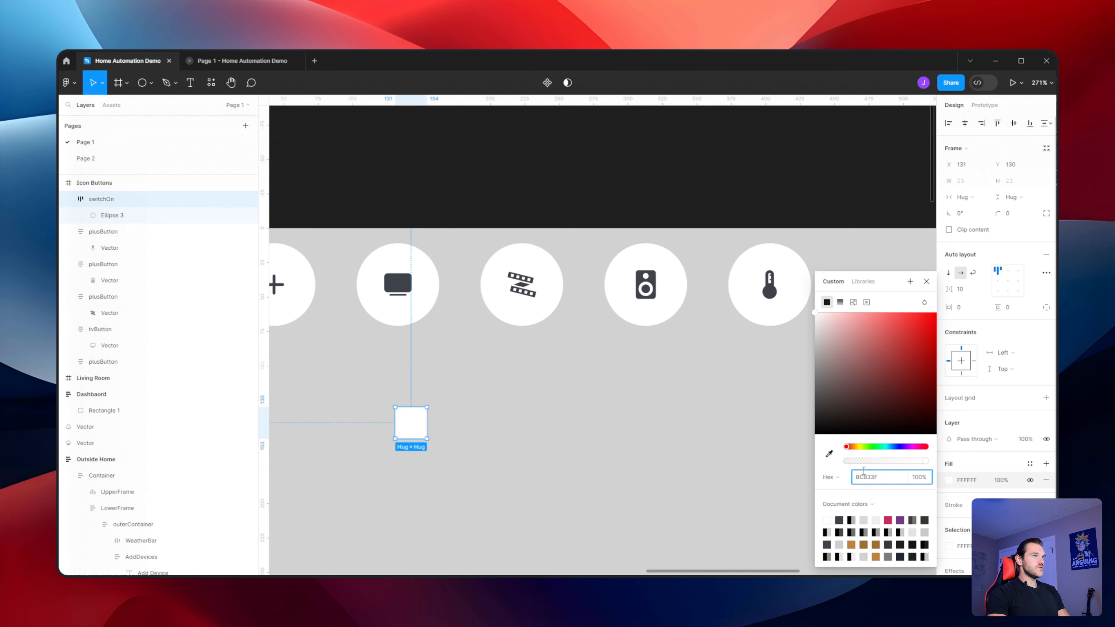
{"action": "key", "text": "Return"}
{"action": "left_click", "coordinate": [588, 412]}
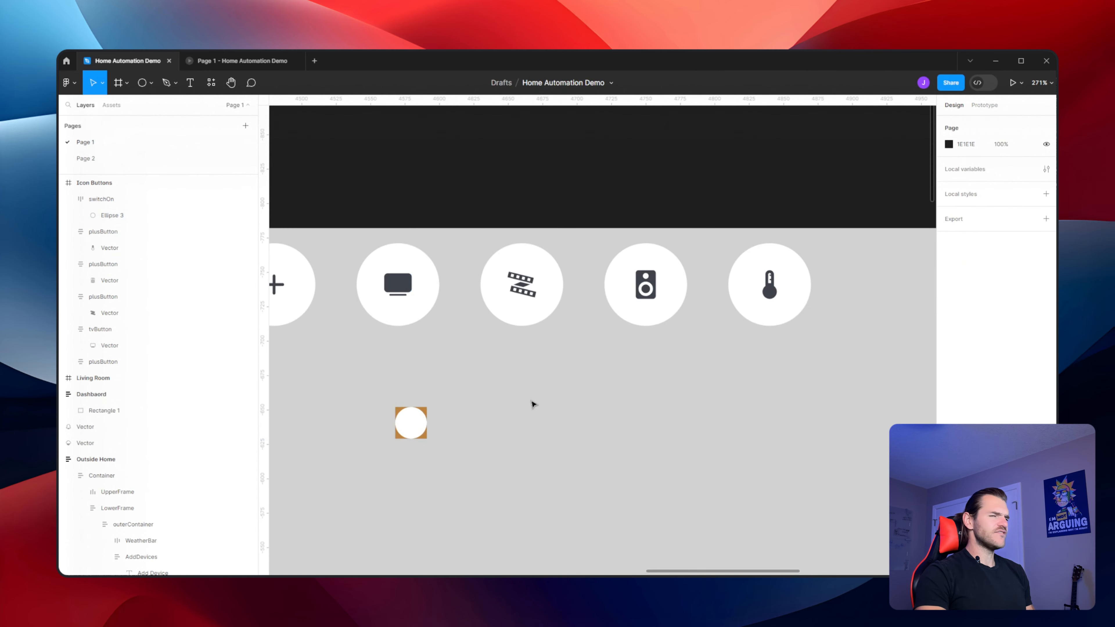
Set the switchOn frame's auto layout gap between items to 0
{"action": "left_click", "coordinate": [398, 418]}
{"action": "scroll", "coordinate": [358, 430], "scroll_direction": "up", "scroll_amount": 3}
{"action": "scroll", "coordinate": [358, 429], "scroll_direction": "down", "scroll_amount": 2}
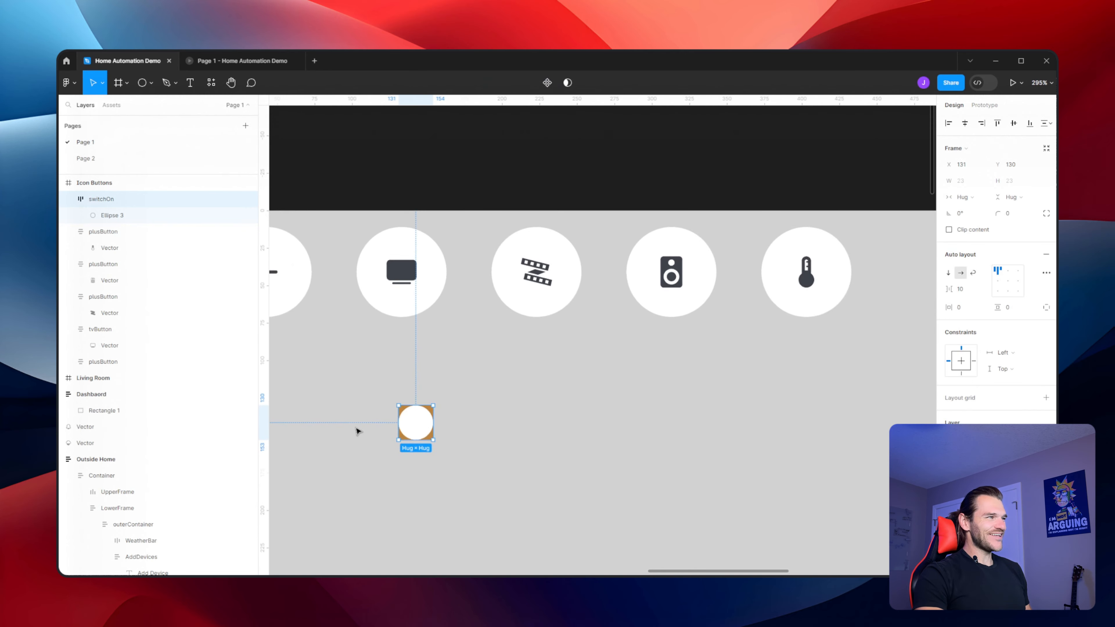
{"action": "scroll", "coordinate": [358, 429], "scroll_direction": "up", "scroll_amount": 1}
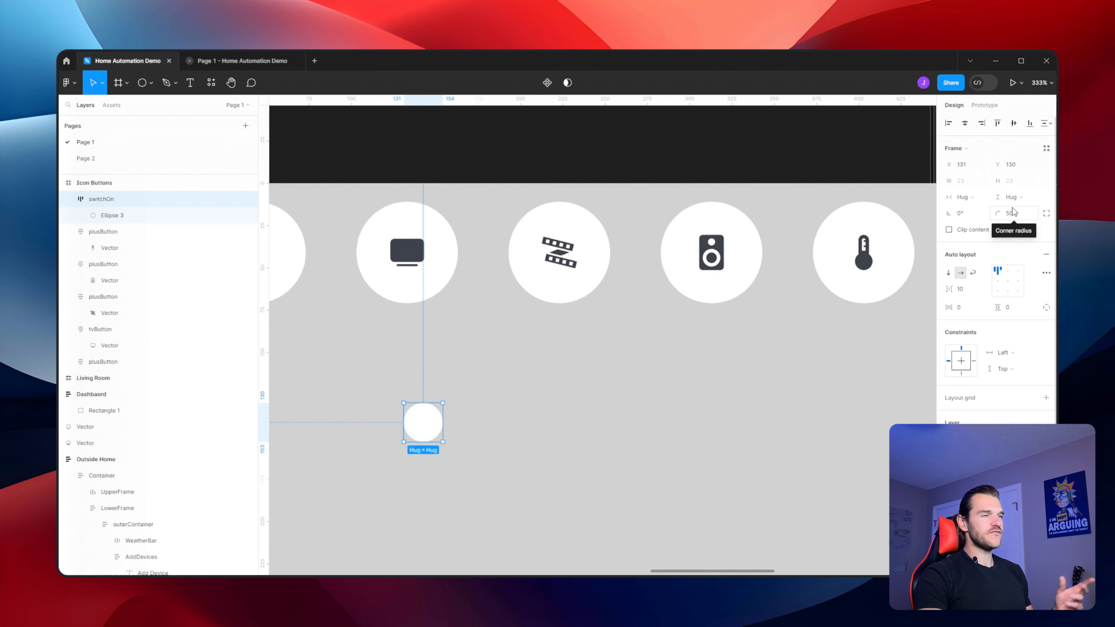
{"action": "left_click", "coordinate": [962, 289]}
{"action": "type", "text": "0"}
{"action": "key", "text": "Return"}
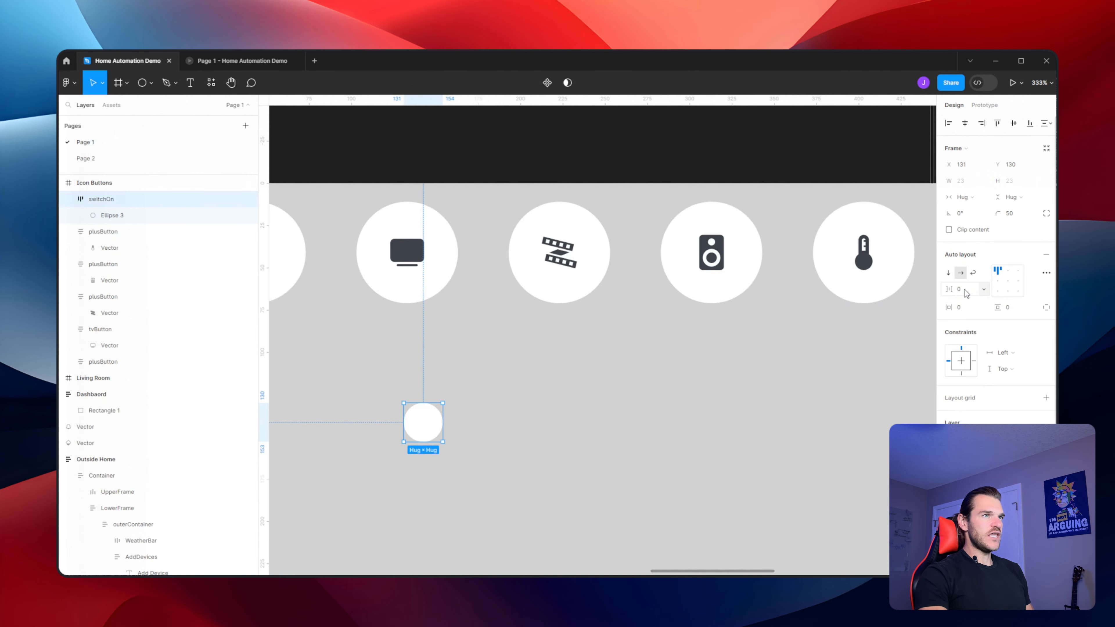
Set the switchOn frame's horizontal and vertical padding to 10
{"action": "left_click", "coordinate": [971, 310]}
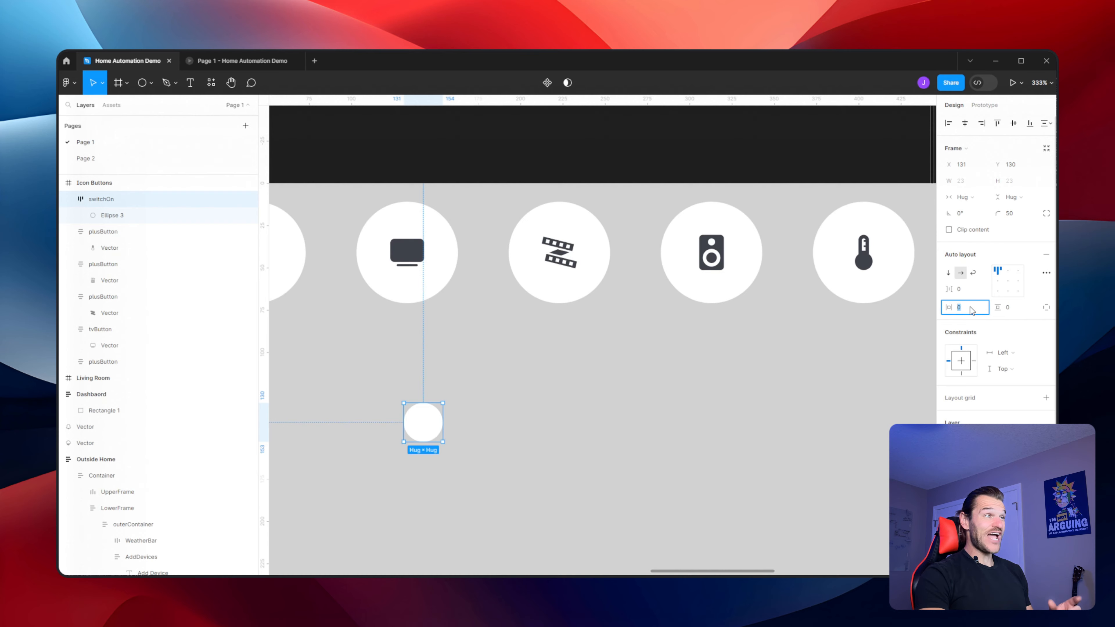
{"action": "type", "text": "10"}
{"action": "key", "text": "Return"}
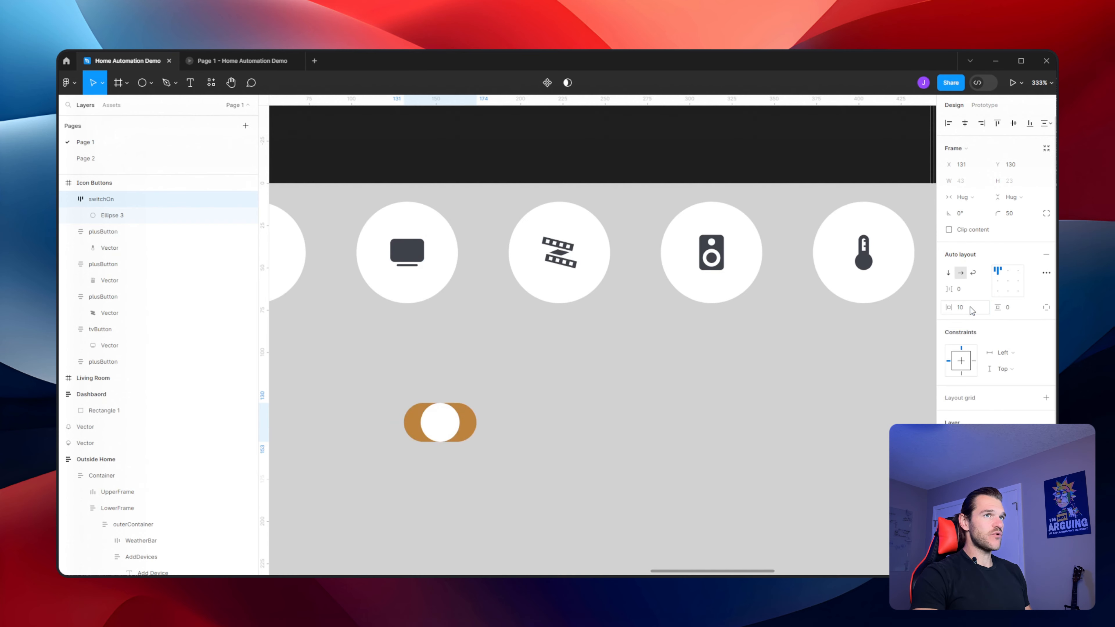
{"action": "left_click", "coordinate": [1012, 311]}
{"action": "type", "text": "1"}
{"action": "key", "text": "Return"}
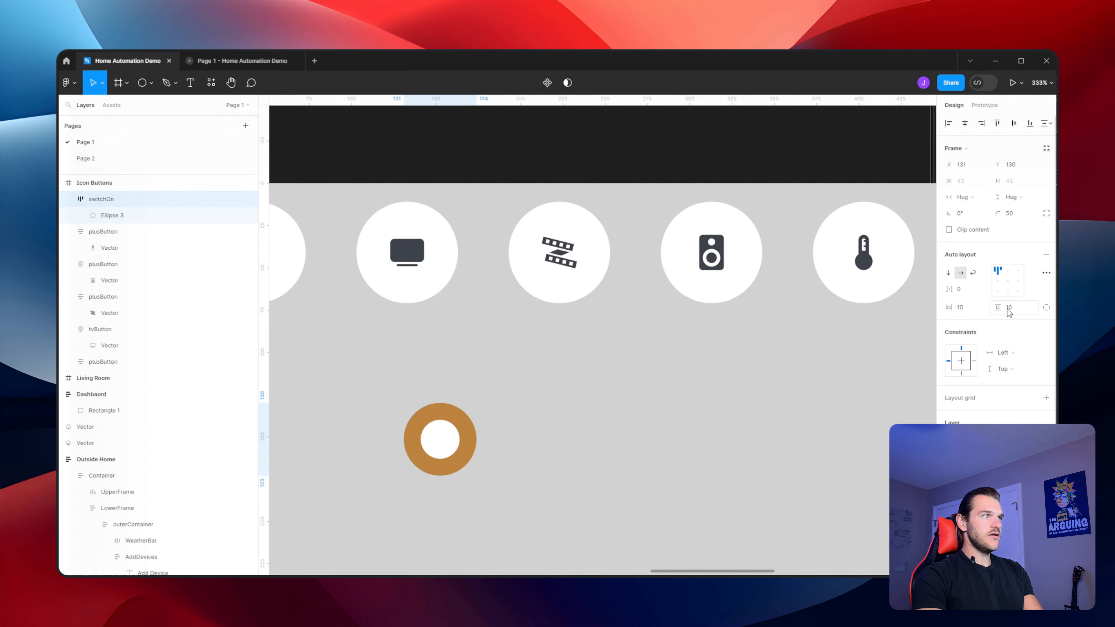
Give the switchOn frame a fixed width of 80 px
{"action": "scroll", "coordinate": [578, 420], "scroll_direction": "down", "scroll_amount": 5}
{"action": "scroll", "coordinate": [576, 420], "scroll_direction": "up", "scroll_amount": 3}
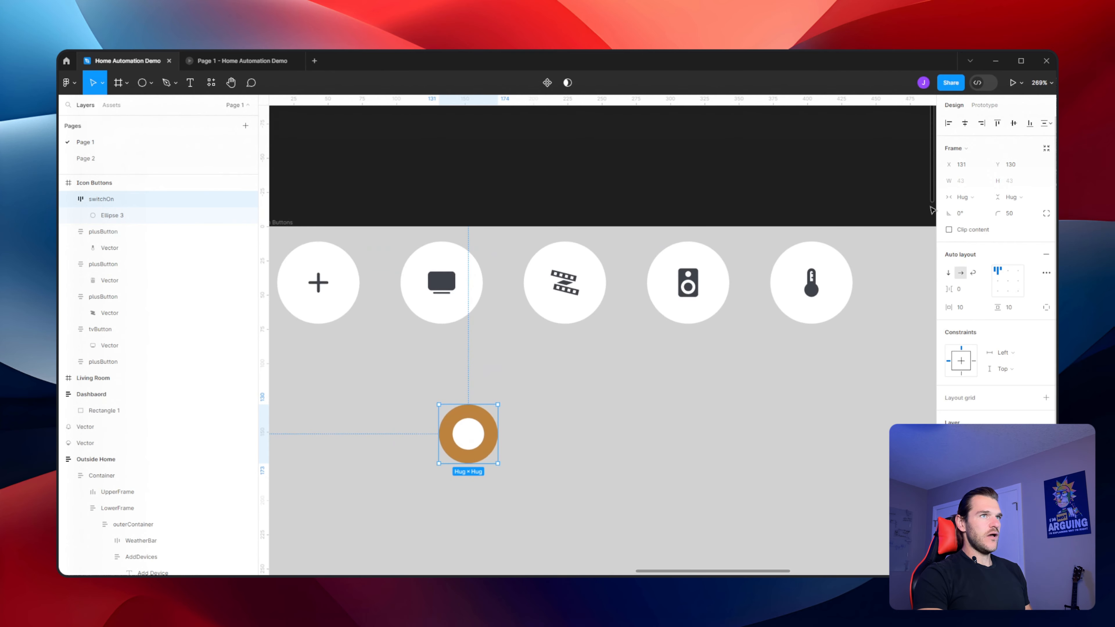
{"action": "left_click", "coordinate": [964, 197]}
{"action": "left_click", "coordinate": [976, 185]}
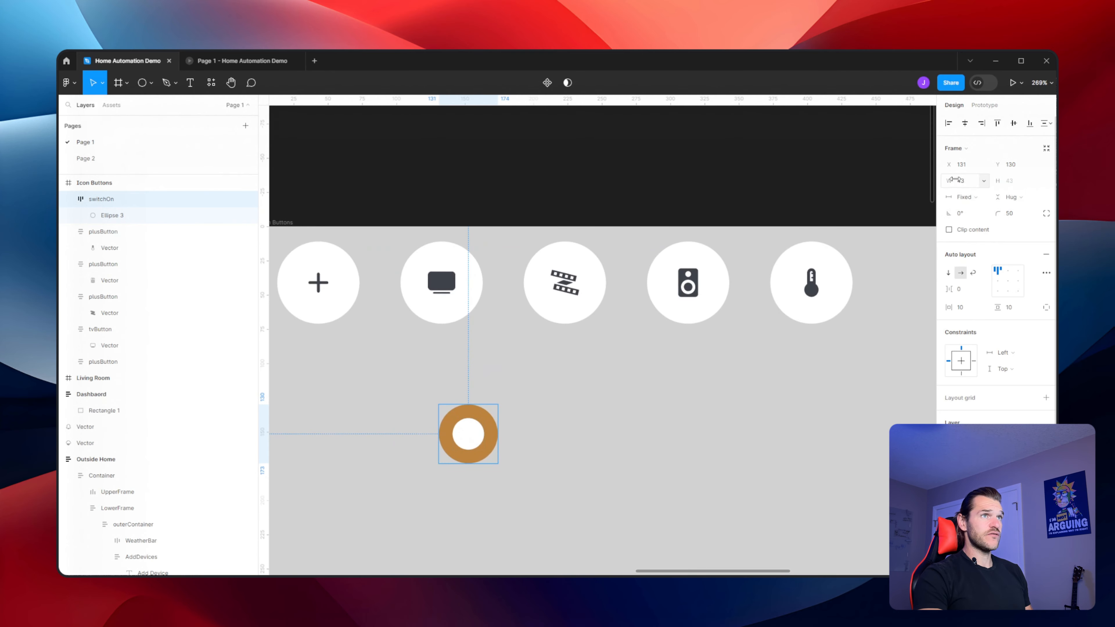
{"action": "type", "text": "80"}
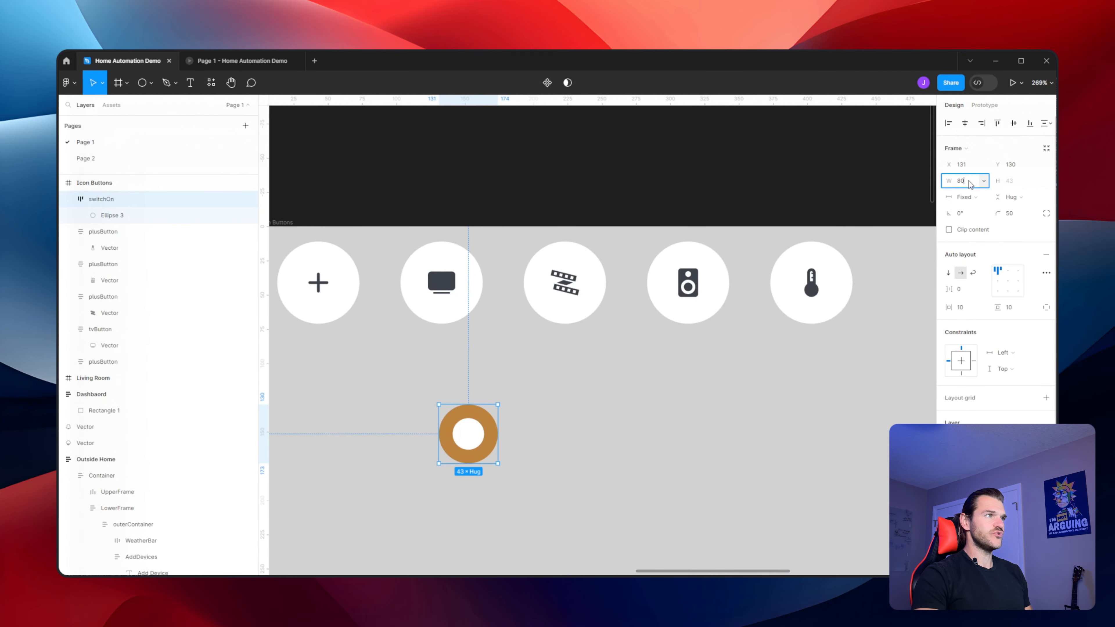
{"action": "key", "text": "Return"}
{"action": "left_click", "coordinate": [672, 395]}
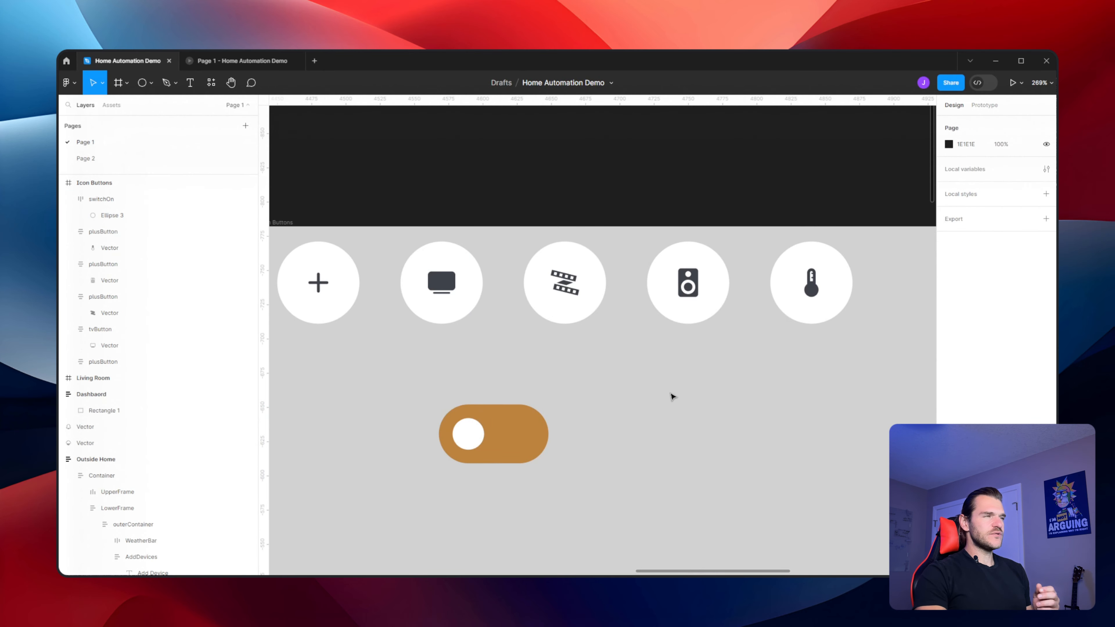
Set the switchOn frame's horizontal and vertical padding to 6
{"action": "left_click", "coordinate": [527, 419]}
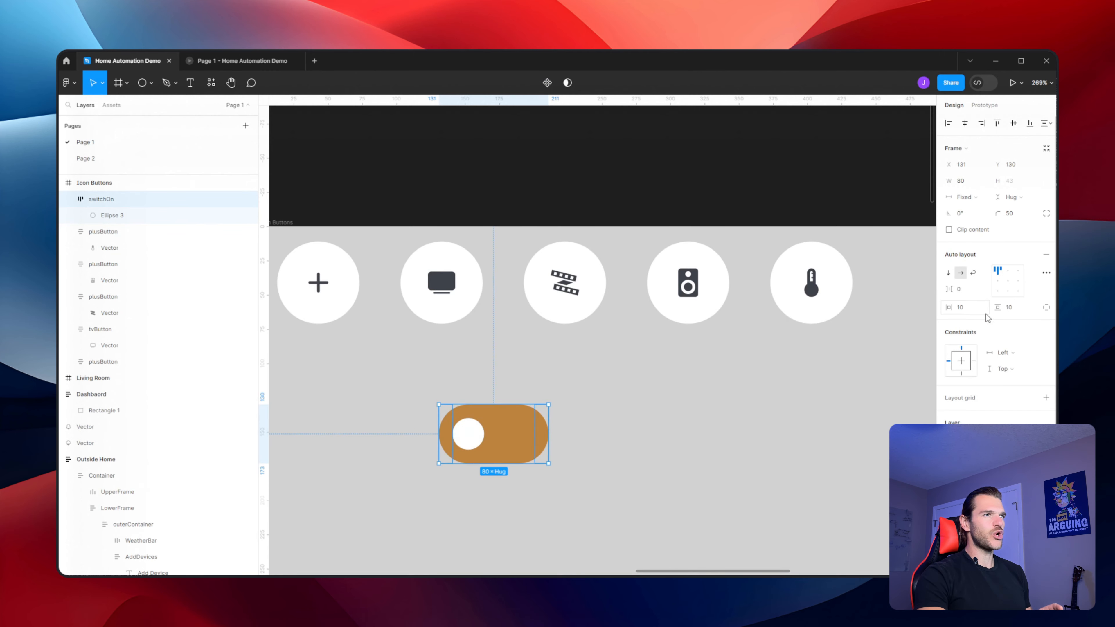
{"action": "left_click", "coordinate": [971, 307]}
{"action": "type", "text": "6"}
{"action": "key", "text": "Tab"}
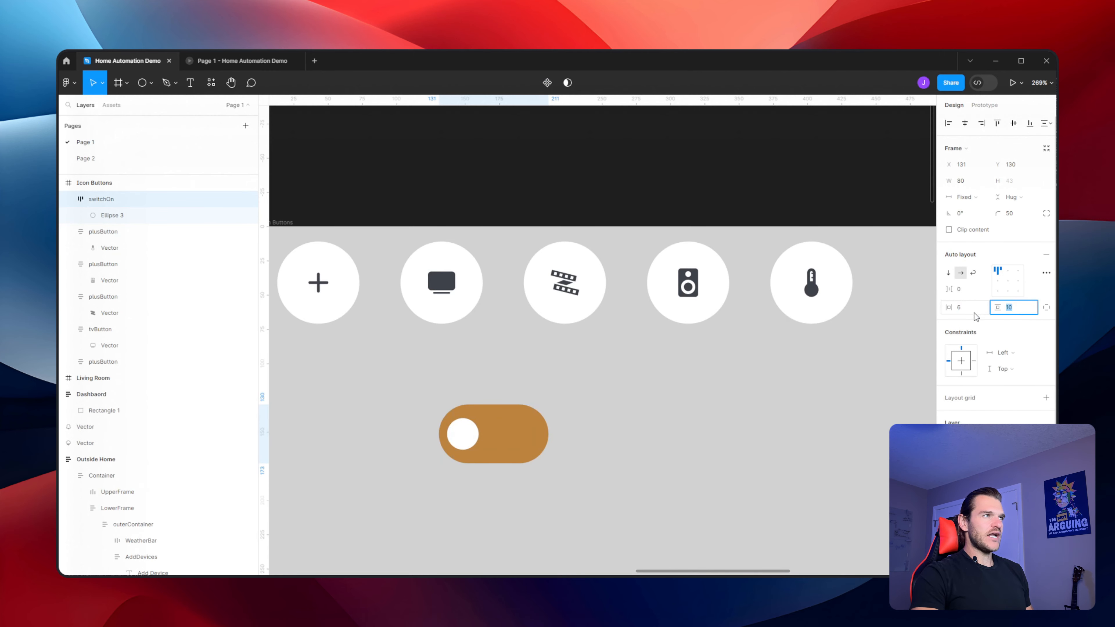
{"action": "type", "text": "6"}
{"action": "key", "text": "Tab"}
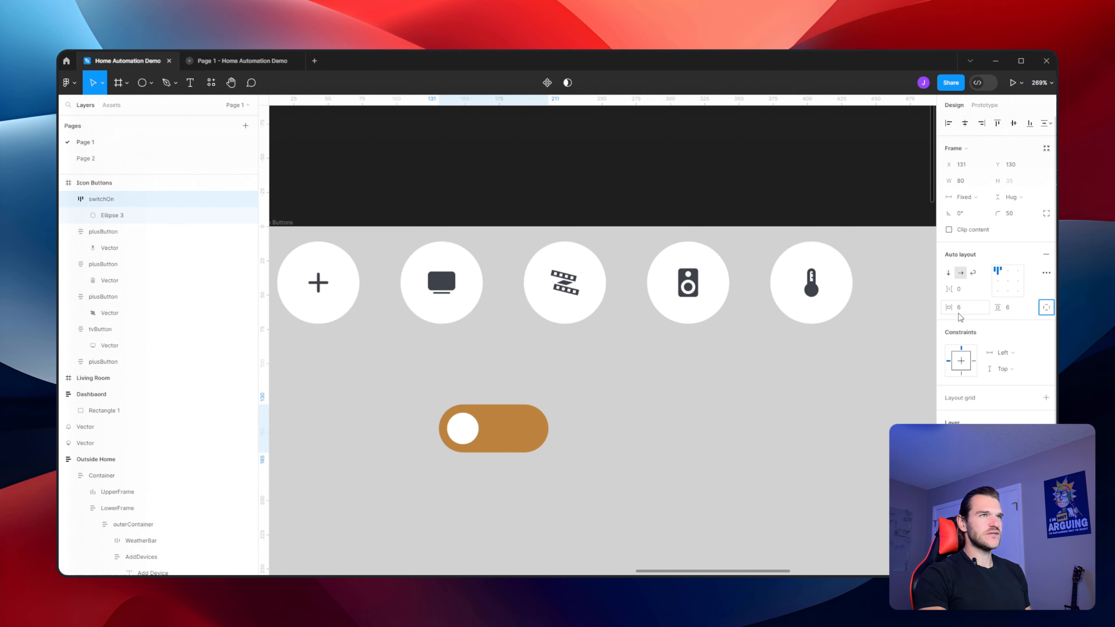
Set the switchOn frame's horizontal and vertical padding to 4
{"action": "left_click", "coordinate": [965, 309]}
{"action": "type", "text": "4"}
{"action": "key", "text": "Tab"}
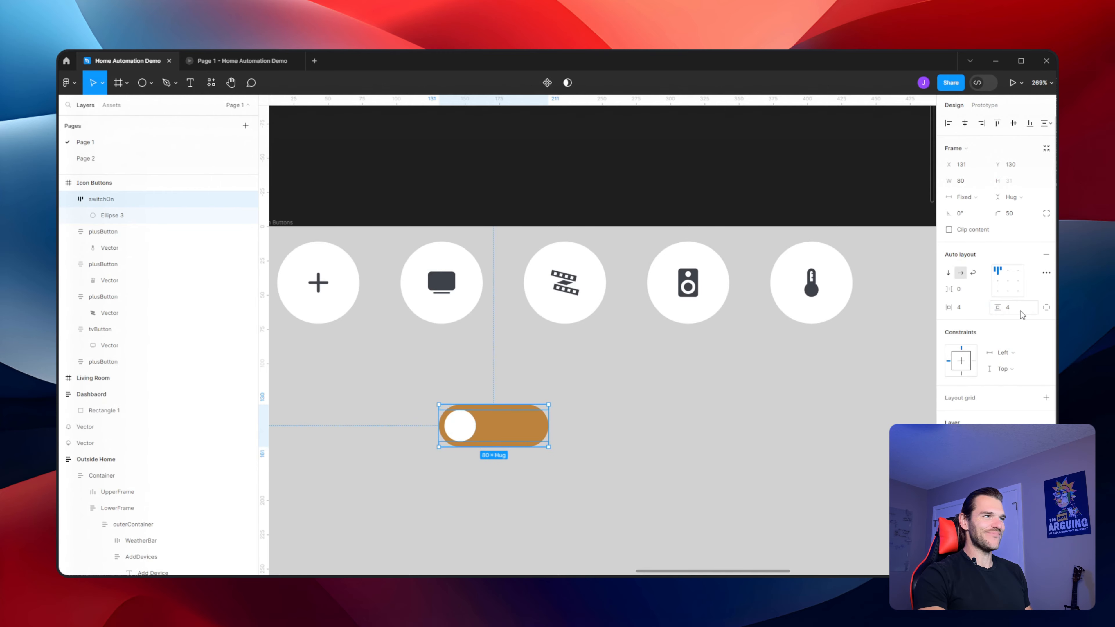
Compare the new toggle with the toggles in the Outside Home screen design
{"action": "left_click", "coordinate": [460, 428]}
{"action": "scroll", "coordinate": [466, 441], "scroll_direction": "down", "scroll_amount": 2}
{"action": "scroll", "coordinate": [465, 441], "scroll_direction": "down", "scroll_amount": 3}
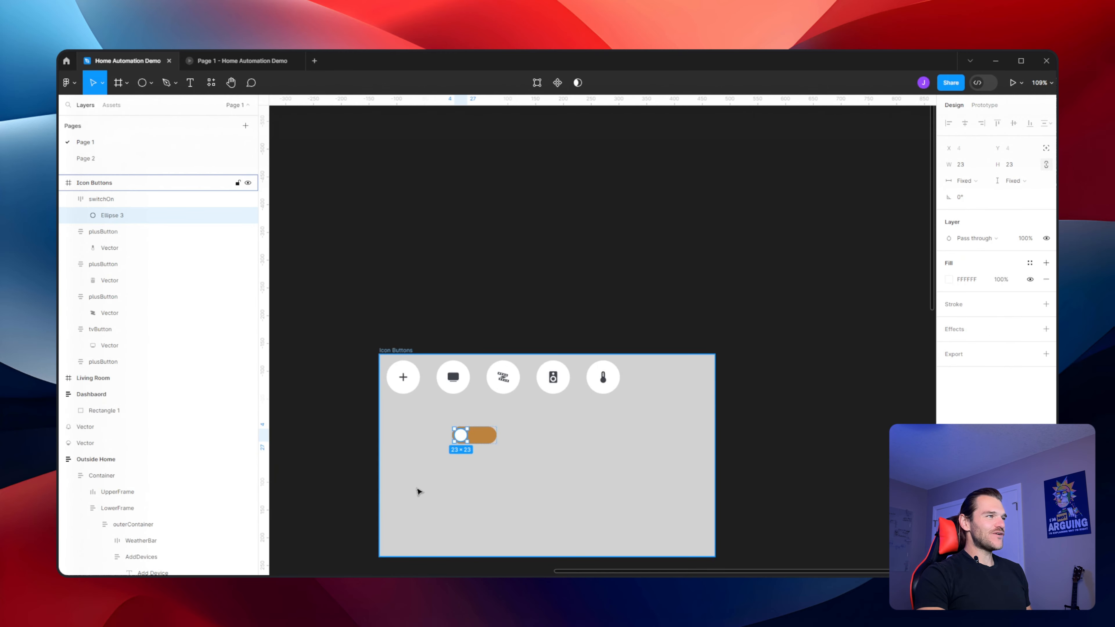
{"action": "scroll", "coordinate": [421, 488], "scroll_direction": "left", "scroll_amount": 5}
{"action": "scroll", "coordinate": [439, 501], "scroll_direction": "down", "scroll_amount": 5}
{"action": "scroll", "coordinate": [466, 510], "scroll_direction": "down", "scroll_amount": 2}
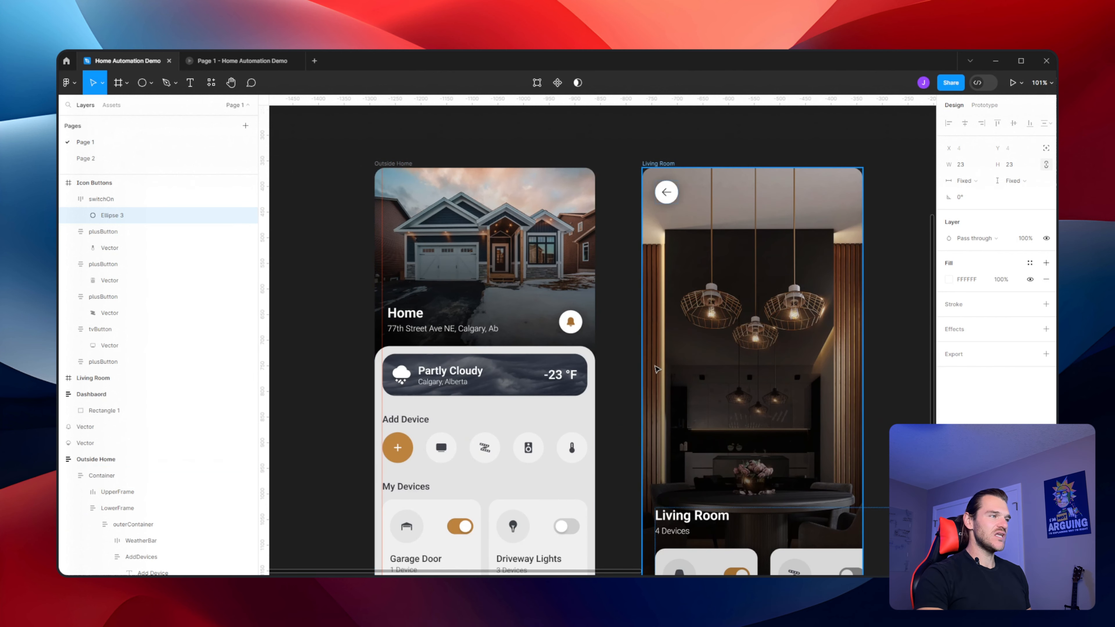
{"action": "left_click_drag", "start_coordinate": [762, 133], "coordinate": [435, 307]}
{"action": "scroll", "coordinate": [831, 141], "scroll_direction": "up", "scroll_amount": 3}
{"action": "scroll", "coordinate": [782, 171], "scroll_direction": "up", "scroll_amount": 3}
{"action": "scroll", "coordinate": [782, 172], "scroll_direction": "right", "scroll_amount": 2}
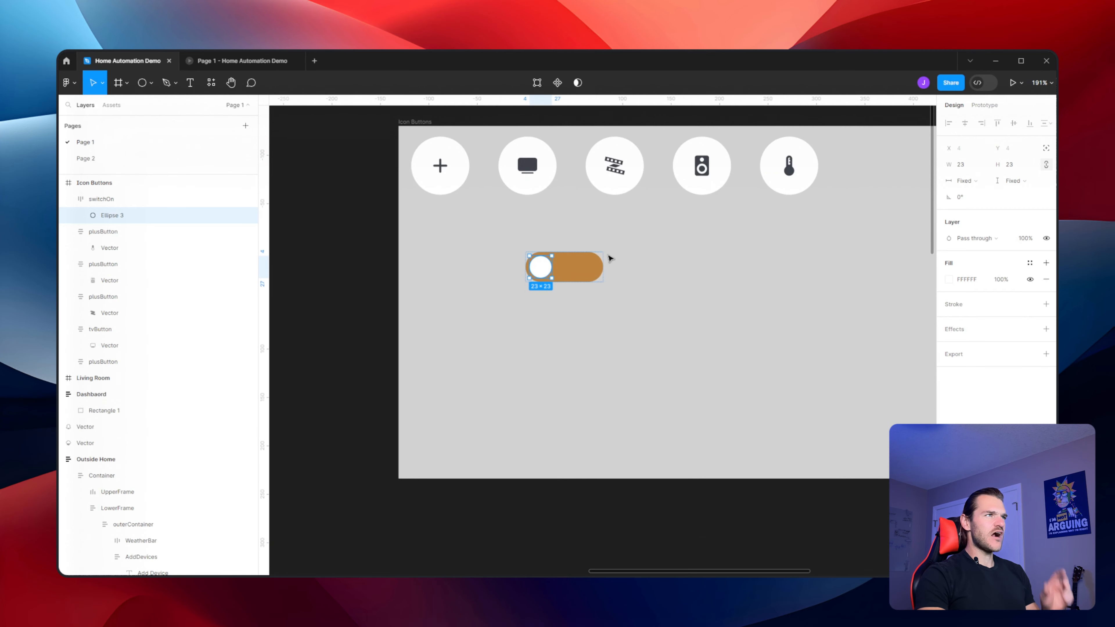
Set the switchOn frame's width to 60 px
{"action": "left_click", "coordinate": [590, 286]}
{"action": "left_click", "coordinate": [590, 285]}
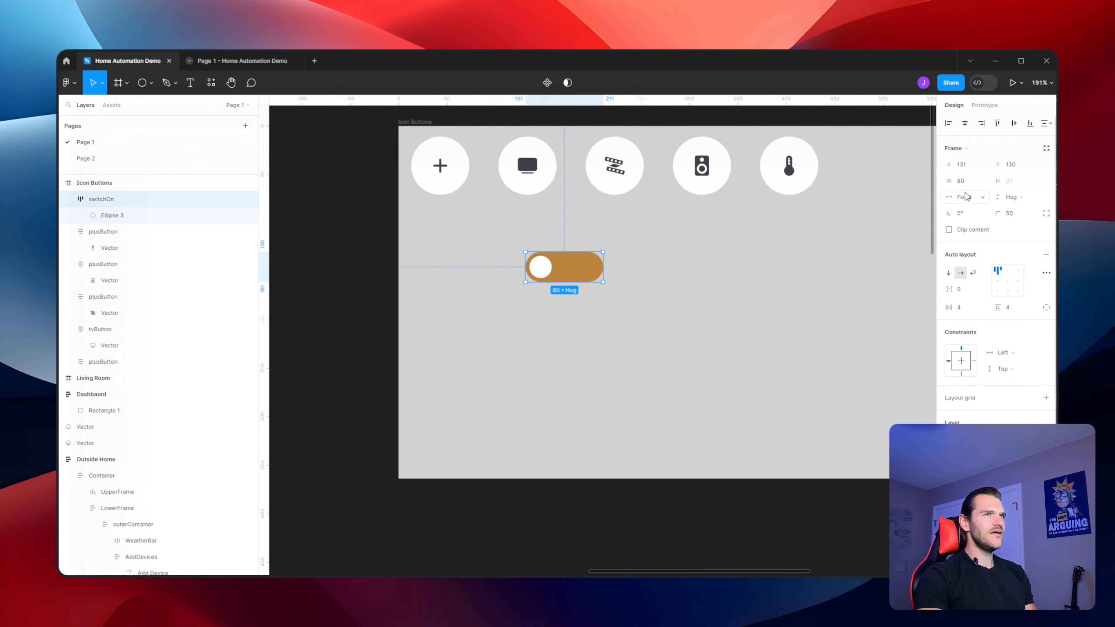
{"action": "left_click", "coordinate": [970, 181]}
{"action": "type", "text": "60"}
{"action": "key", "text": "Return"}
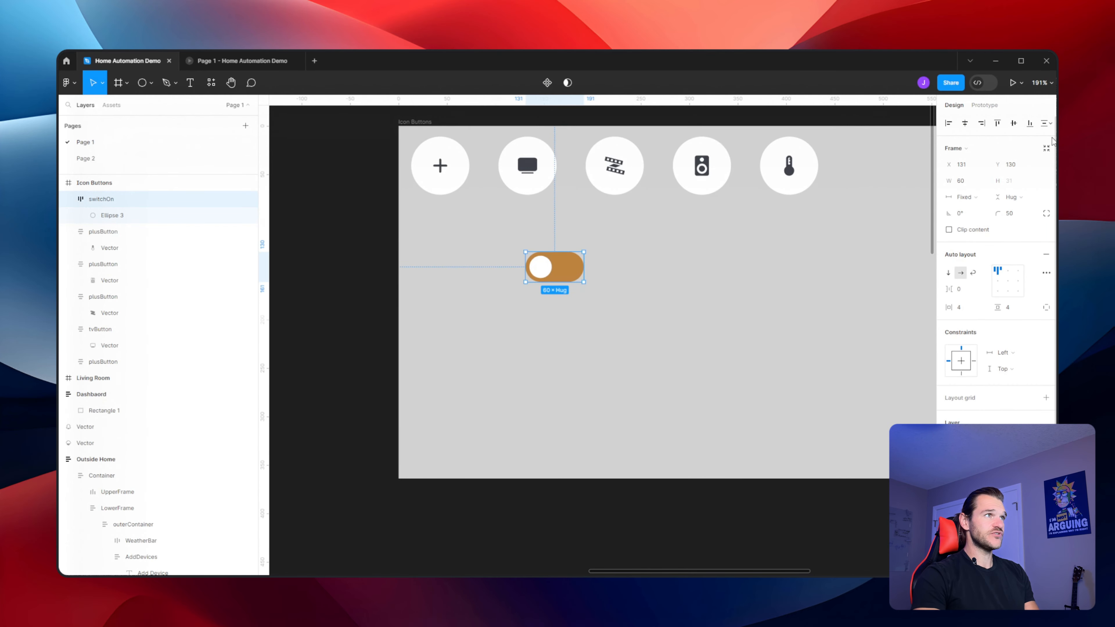
{"action": "left_click", "coordinate": [724, 292]}
{"action": "scroll", "coordinate": [724, 292], "scroll_direction": "up", "scroll_amount": 2}
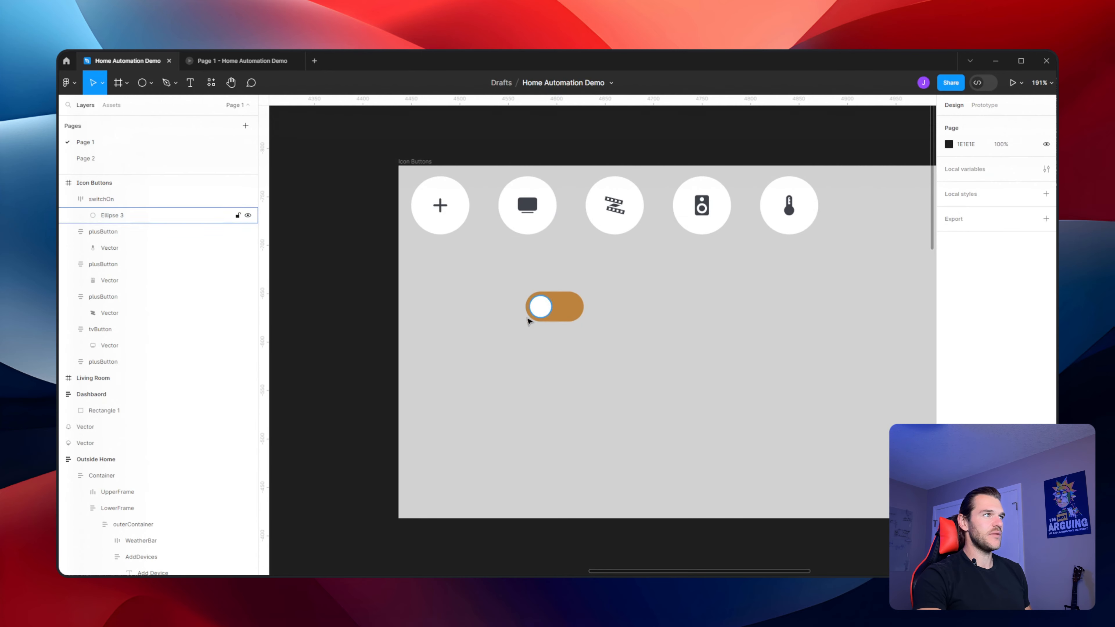
Align the toggle's knob to the right end of the switchOn frame
{"action": "double_click", "coordinate": [539, 306]}
{"action": "left_click", "coordinate": [69, 198]}
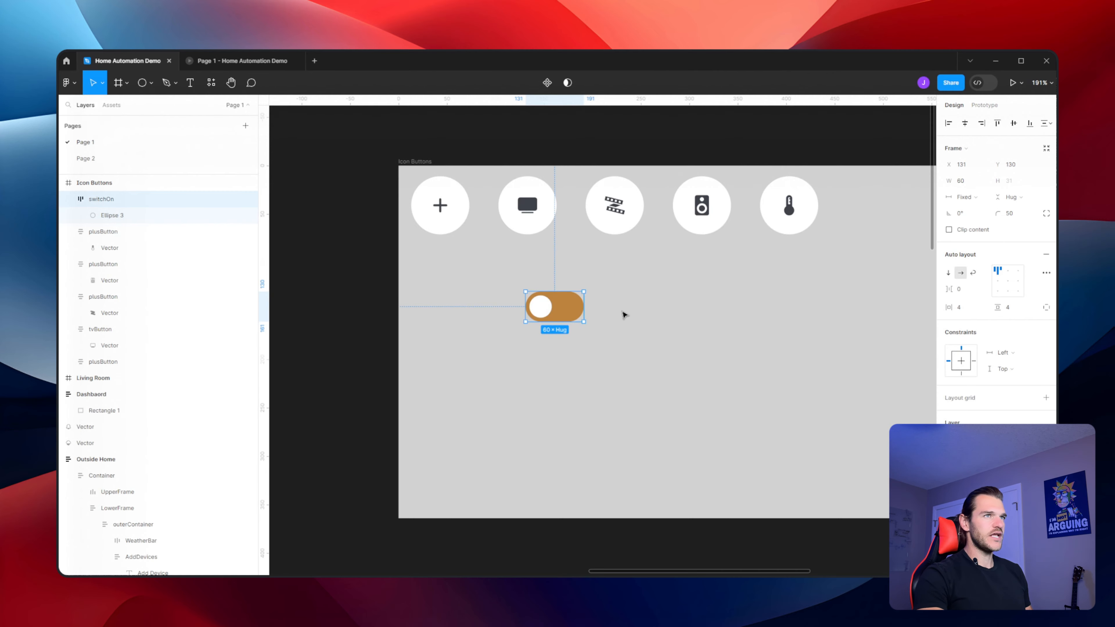
{"action": "left_click", "coordinate": [1019, 282]}
{"action": "left_click", "coordinate": [676, 360]}
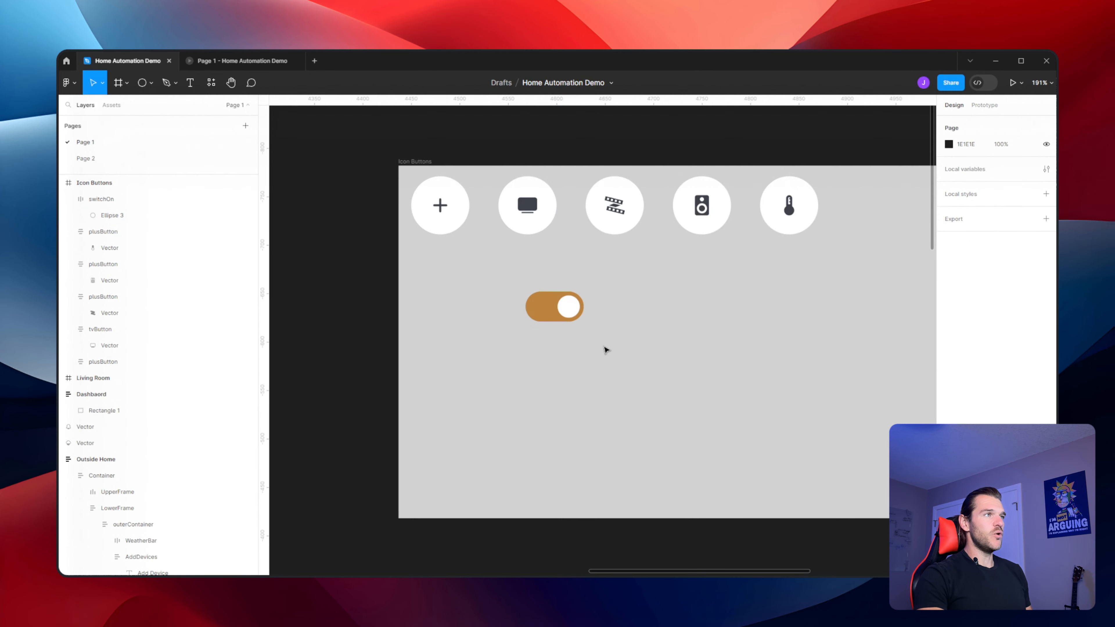
Add a drop shadow to the toggle knob with 35% opacity and a Y offset of 0
{"action": "scroll", "coordinate": [615, 249], "scroll_direction": "up", "scroll_amount": 5}
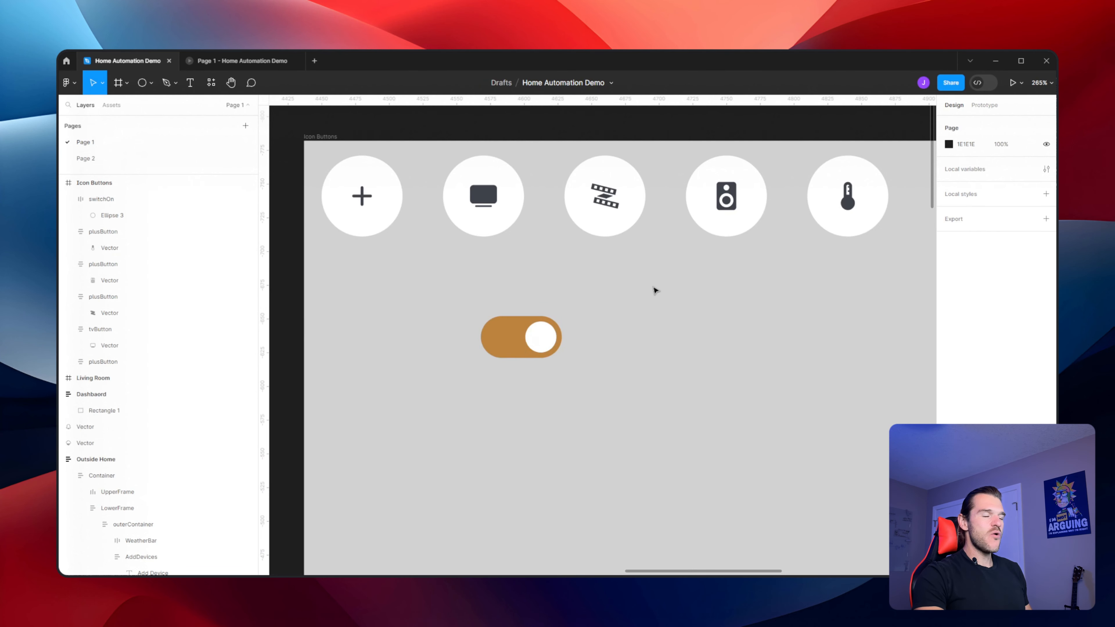
{"action": "scroll", "coordinate": [652, 299], "scroll_direction": "up", "scroll_amount": 3}
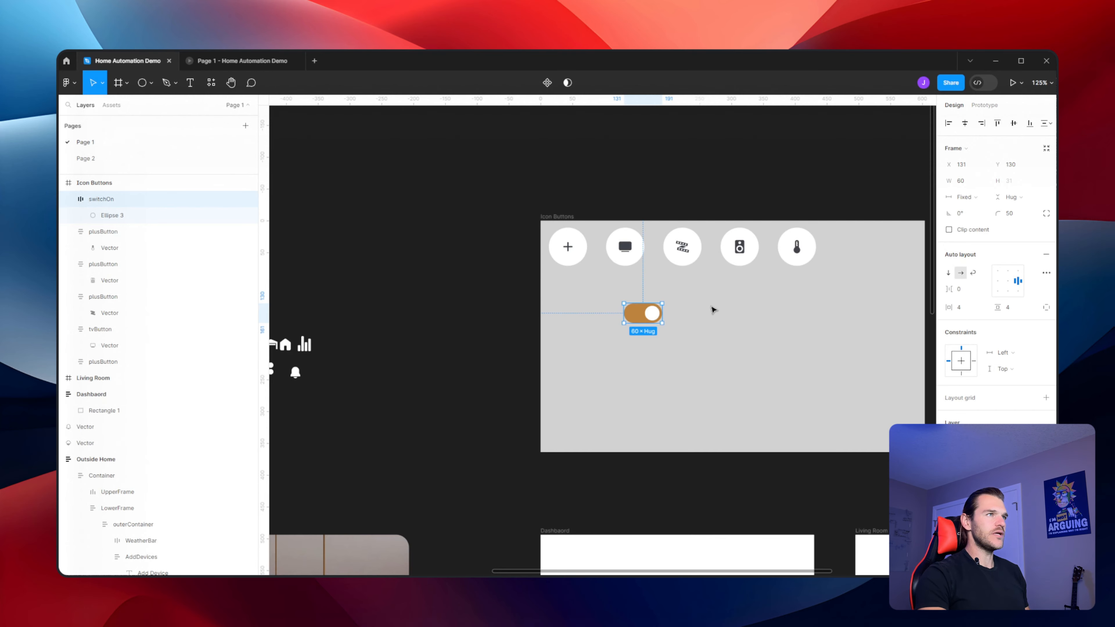
{"action": "scroll", "coordinate": [712, 308], "scroll_direction": "up", "scroll_amount": 4}
{"action": "left_click", "coordinate": [638, 325]}
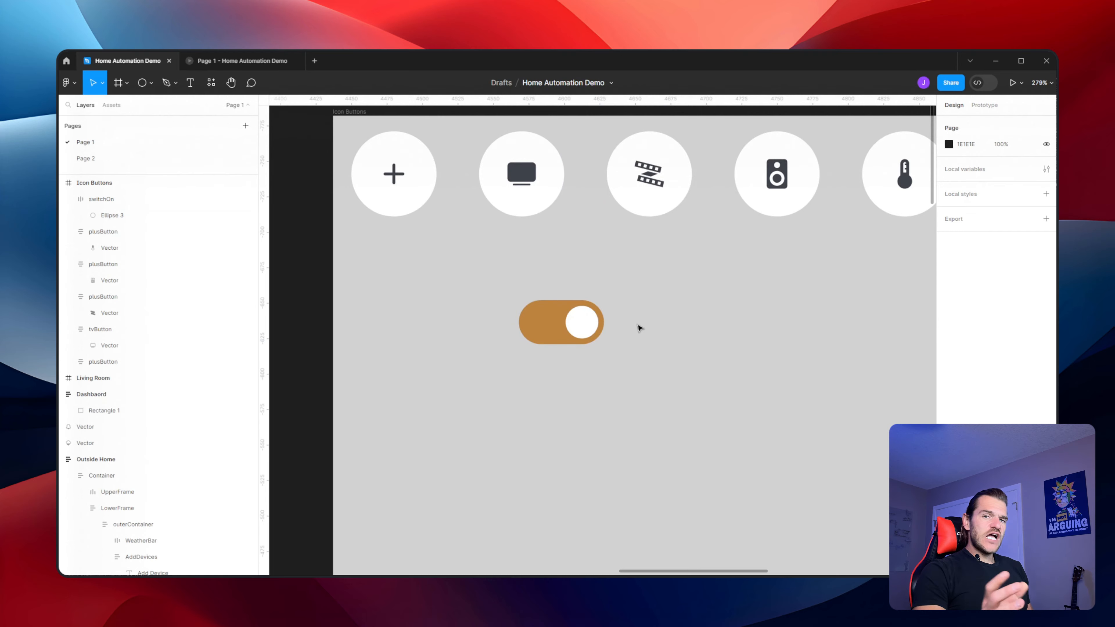
{"action": "left_click", "coordinate": [580, 320], "text": "ctrl"}
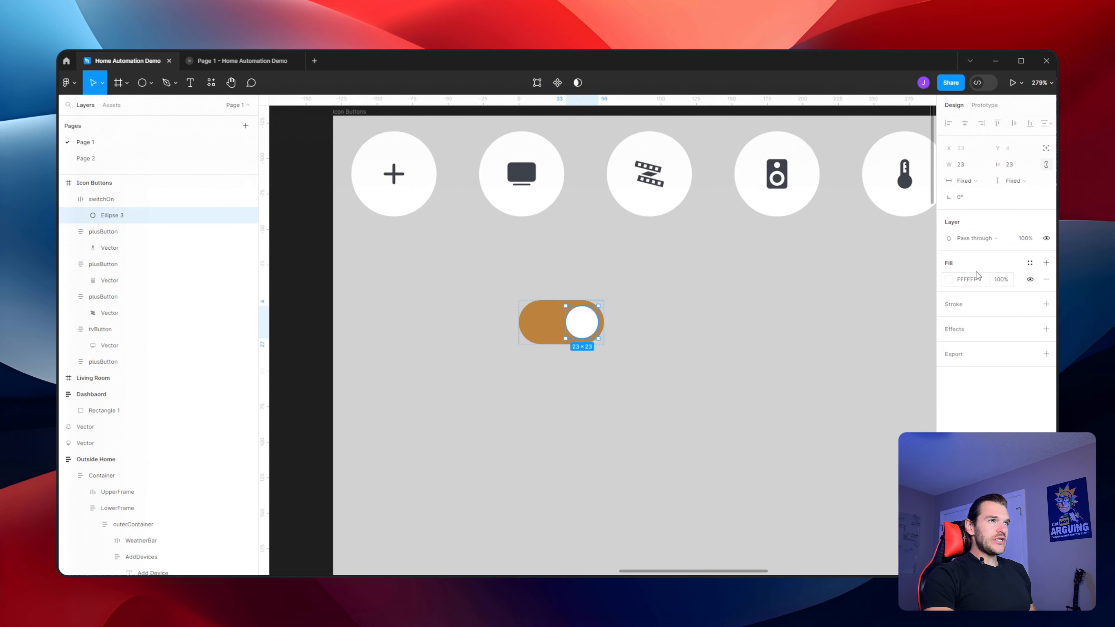
{"action": "left_click", "coordinate": [1047, 329]}
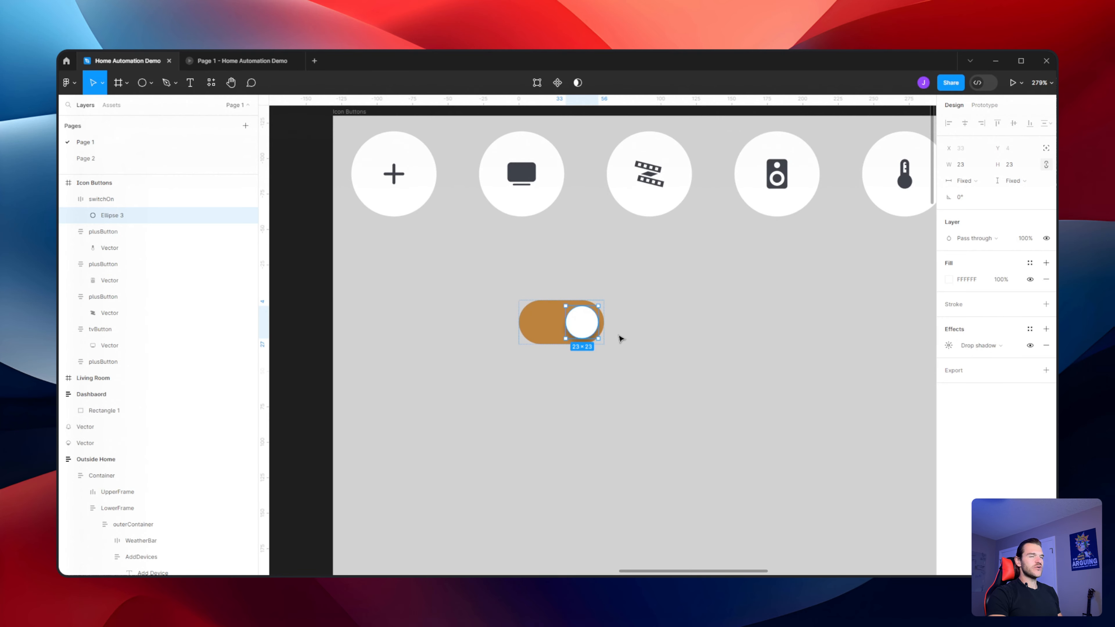
{"action": "left_click", "coordinate": [949, 346]}
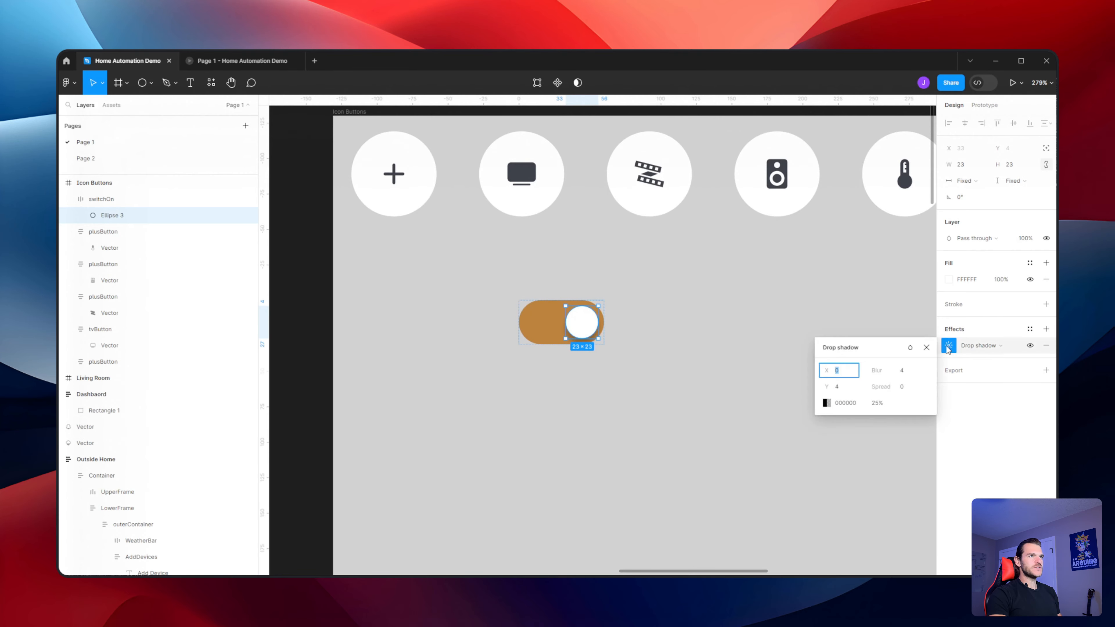
{"action": "left_click", "coordinate": [885, 405]}
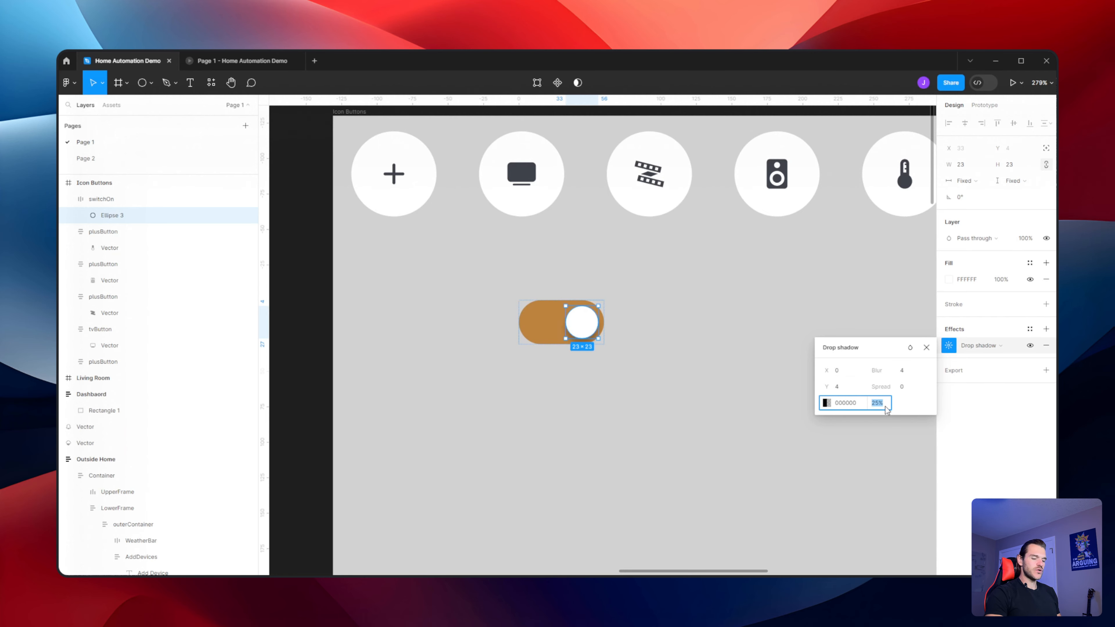
{"action": "type", "text": "35"}
{"action": "key", "text": "Return"}
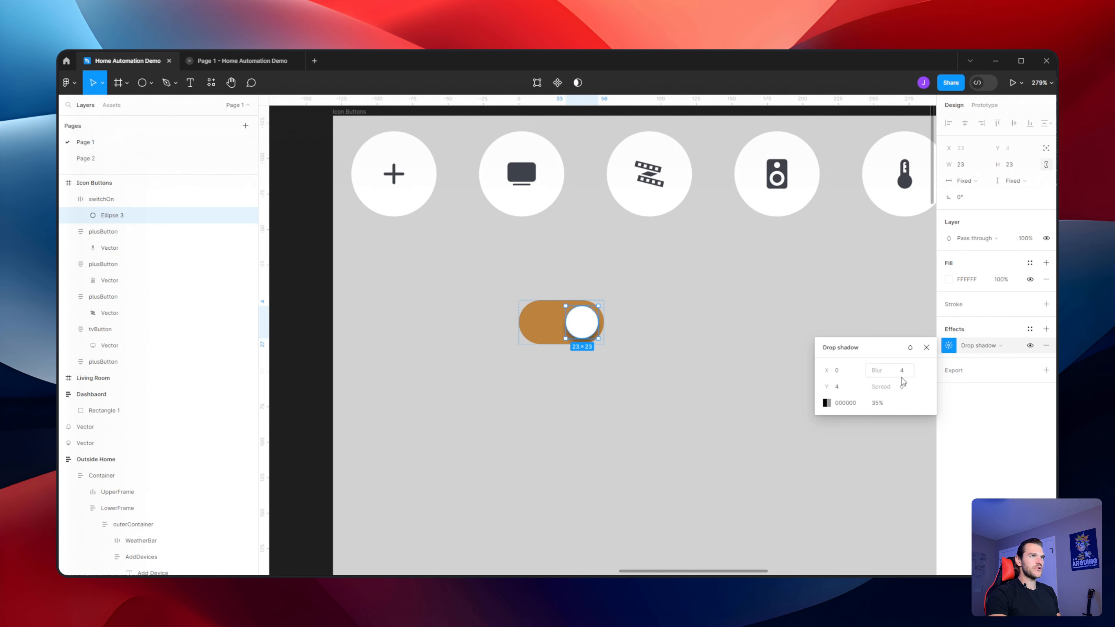
{"action": "left_click", "coordinate": [847, 386]}
{"action": "key", "text": "Return"}
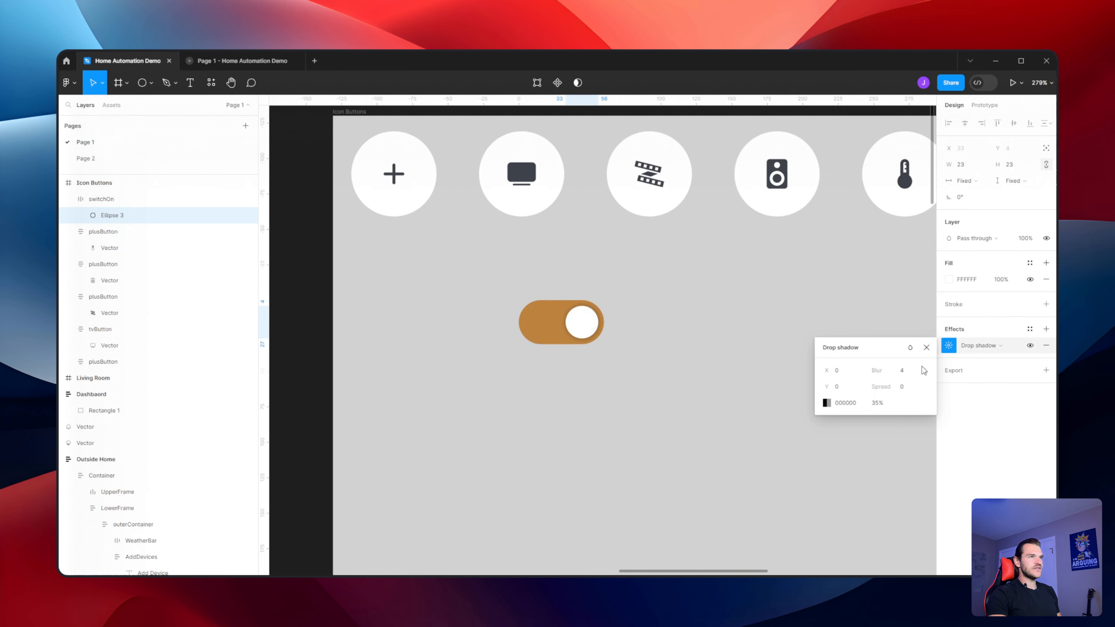
Set the knob shadow's X offset to 2, Y offset to 1 and opacity to 15%
{"action": "left_click", "coordinate": [841, 371]}
{"action": "key", "text": "Up"}
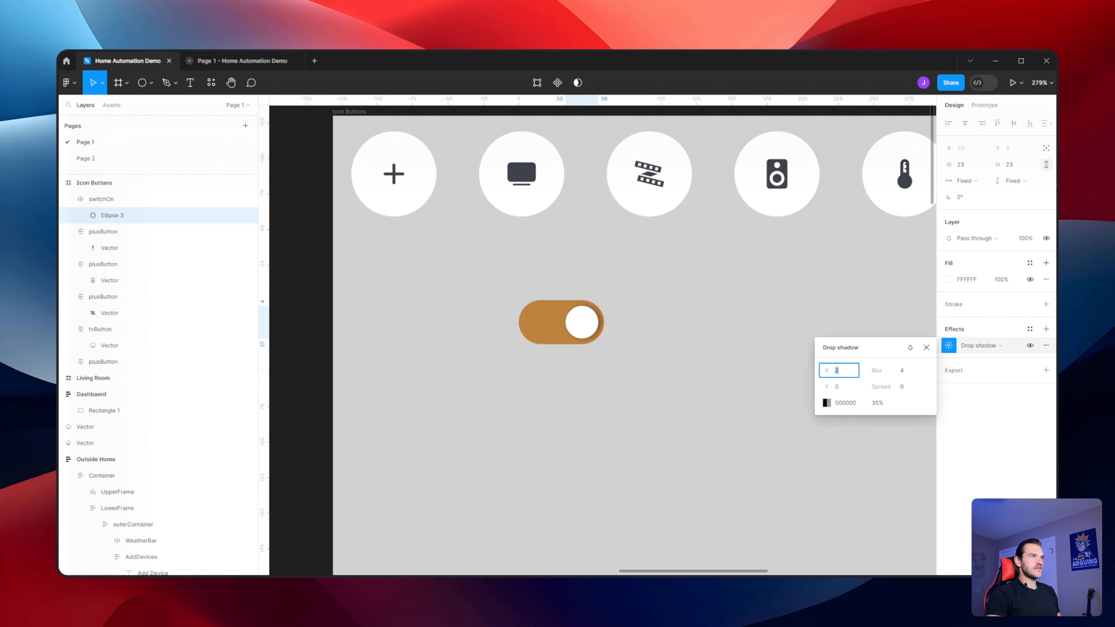
{"action": "left_click", "coordinate": [839, 386]}
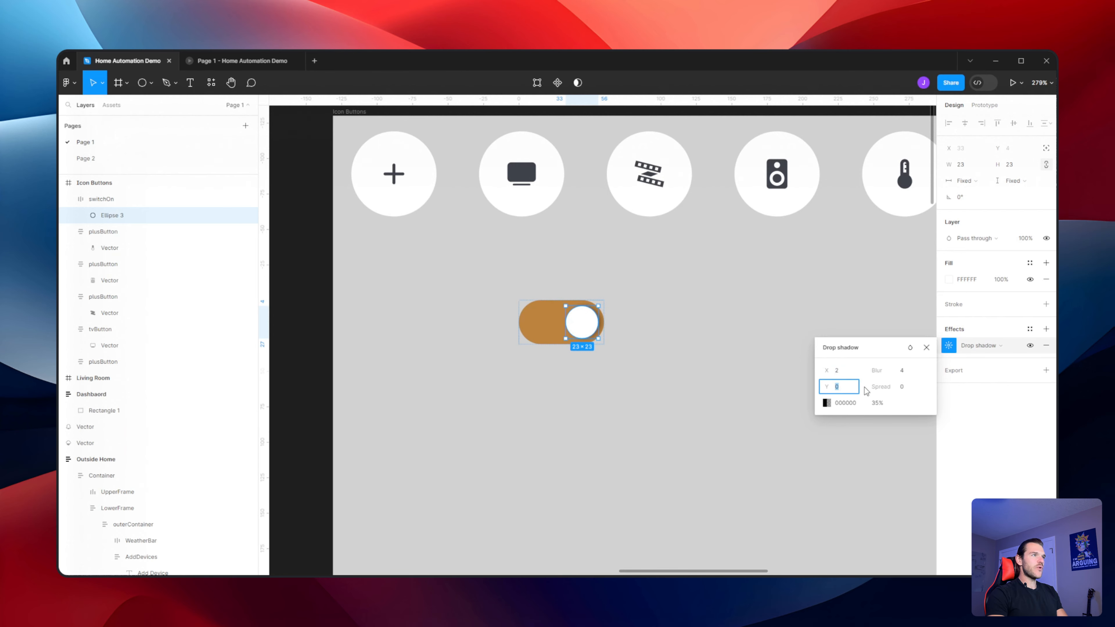
{"action": "key", "text": "Up"}
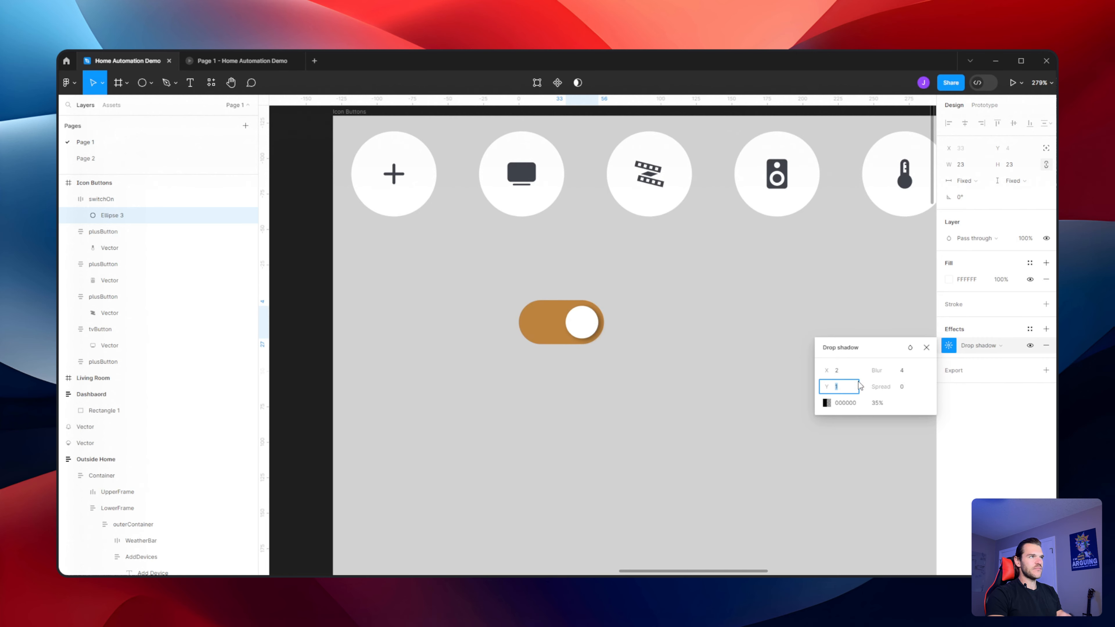
{"action": "left_click", "coordinate": [886, 406]}
{"action": "left_click", "coordinate": [879, 405]}
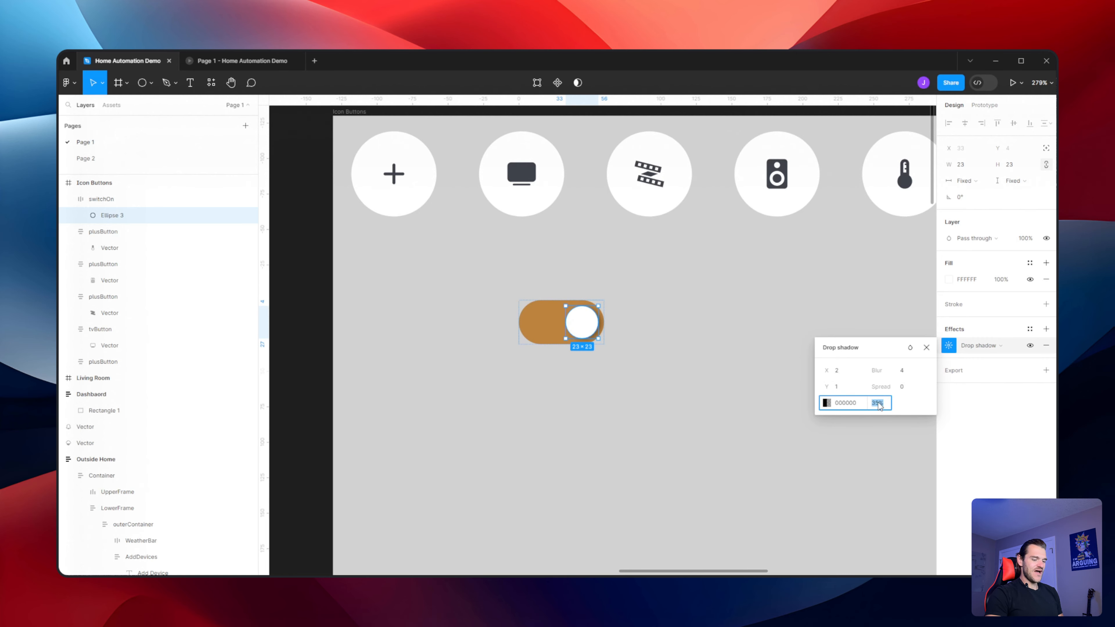
{"action": "type", "text": "15"}
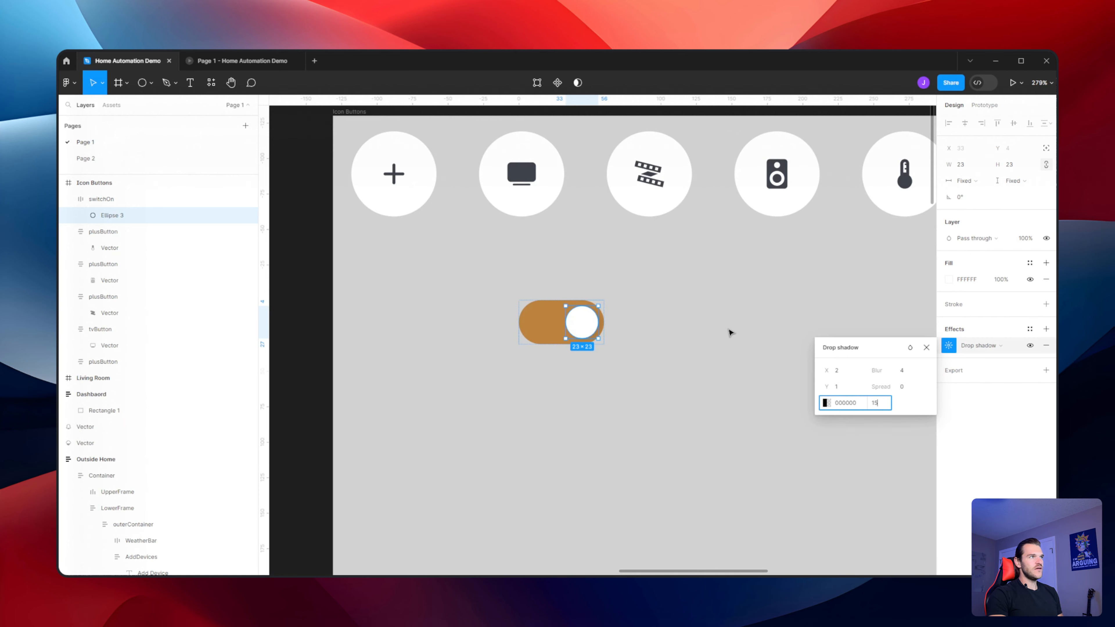
{"action": "left_click", "coordinate": [722, 327]}
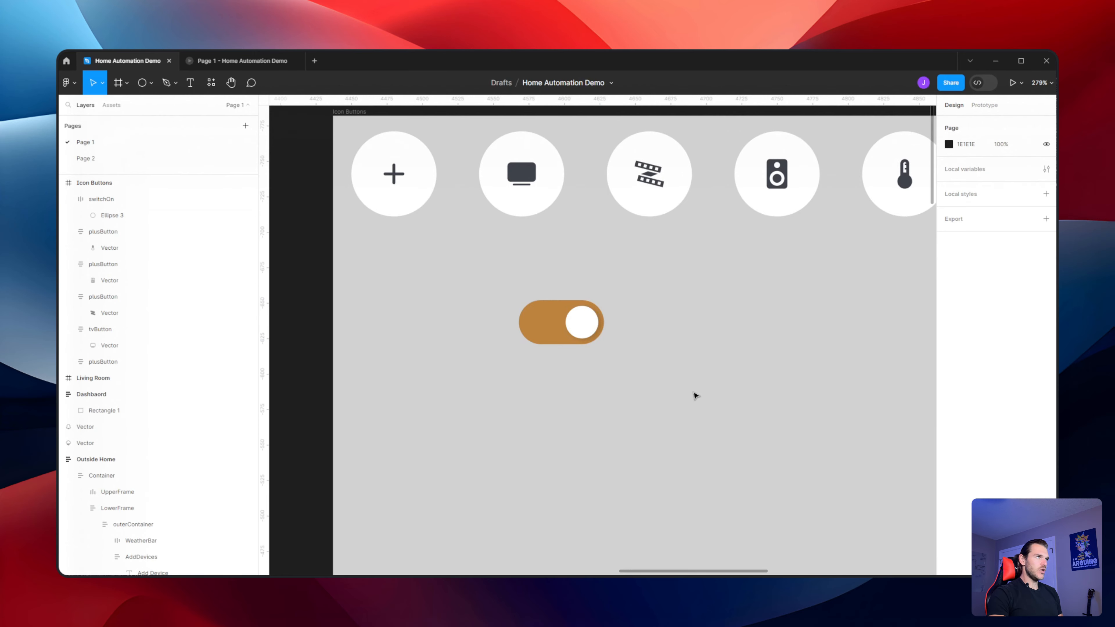
Add an inner shadow to the switchOn frame and set its opacity to 15%
{"action": "left_click", "coordinate": [545, 319]}
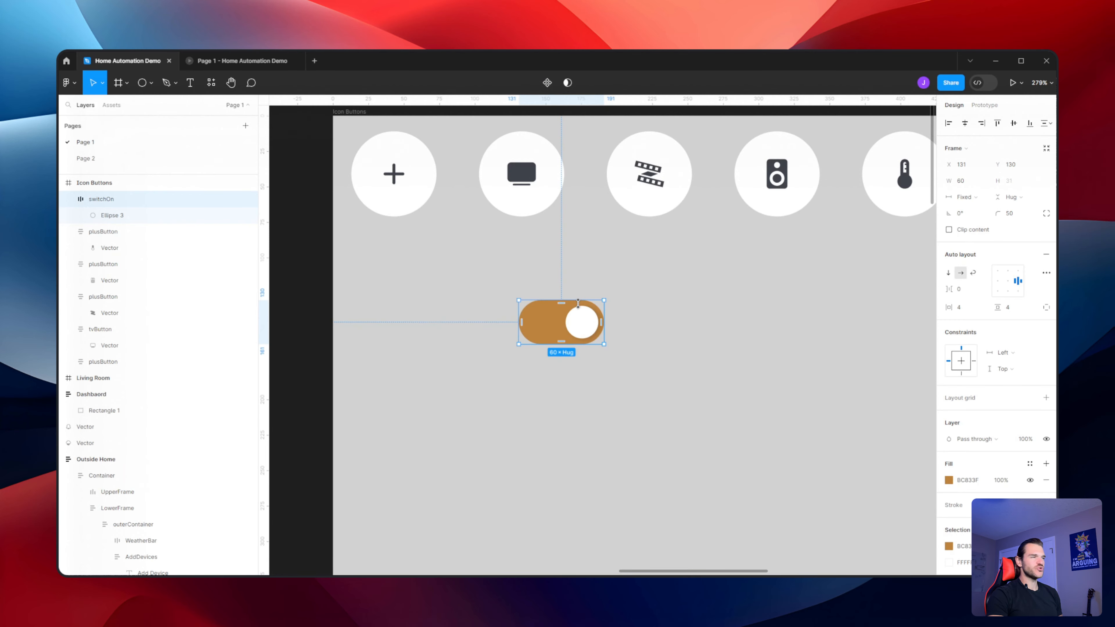
{"action": "scroll", "coordinate": [628, 346], "scroll_direction": "down", "scroll_amount": 1}
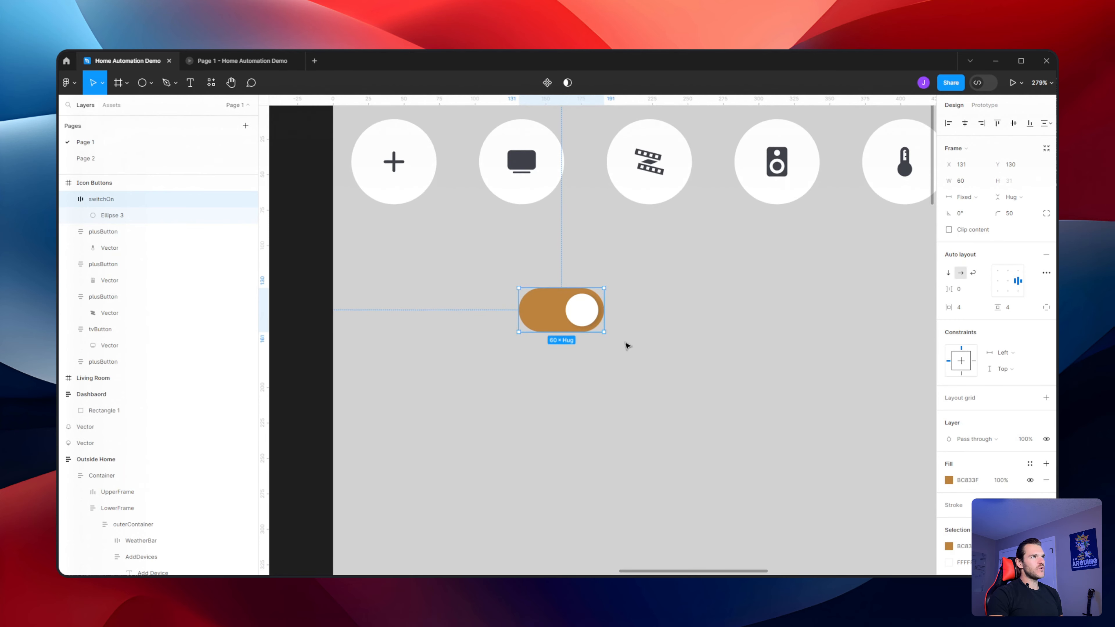
{"action": "scroll", "coordinate": [982, 445], "scroll_direction": "down", "scroll_amount": 3}
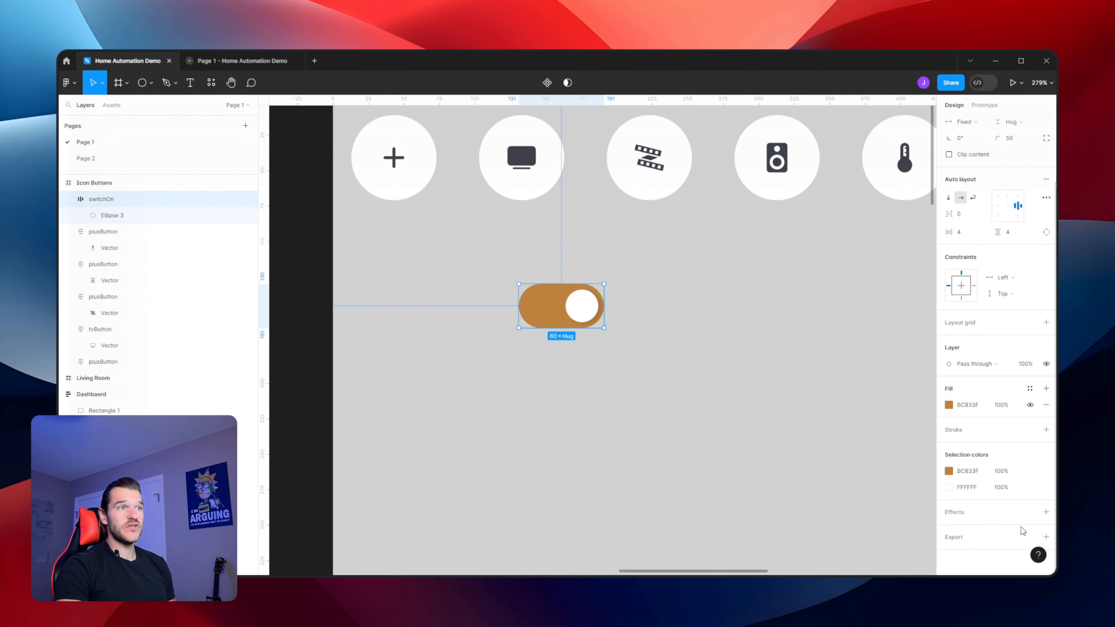
{"action": "left_click", "coordinate": [1046, 512]}
{"action": "scroll", "coordinate": [1010, 514], "scroll_direction": "down", "scroll_amount": 1}
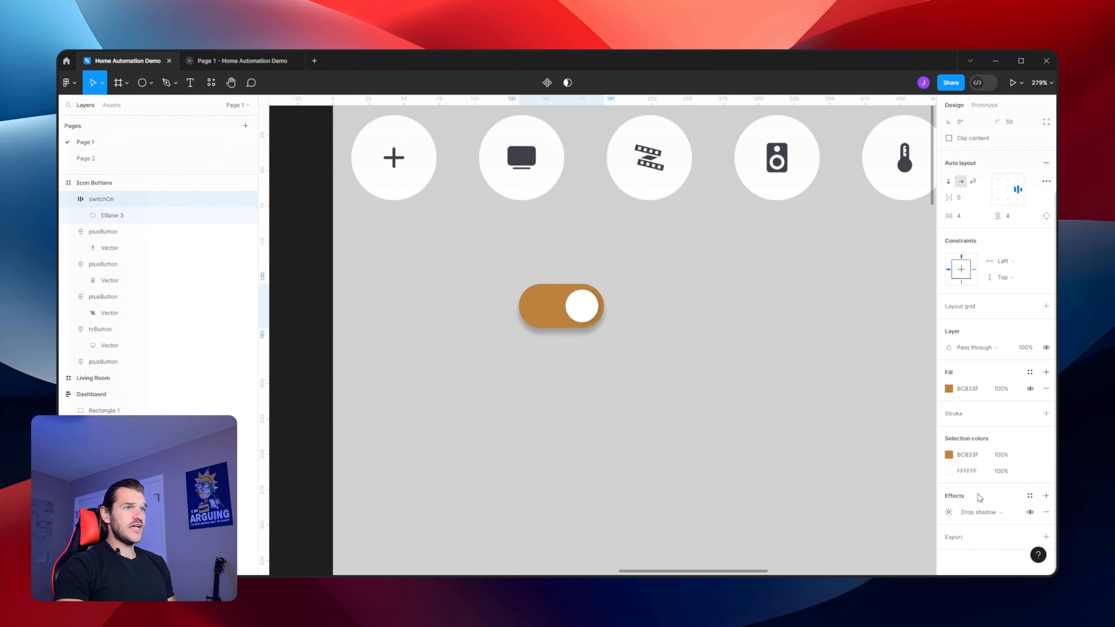
{"action": "left_click", "coordinate": [985, 514]}
{"action": "left_click", "coordinate": [993, 500]}
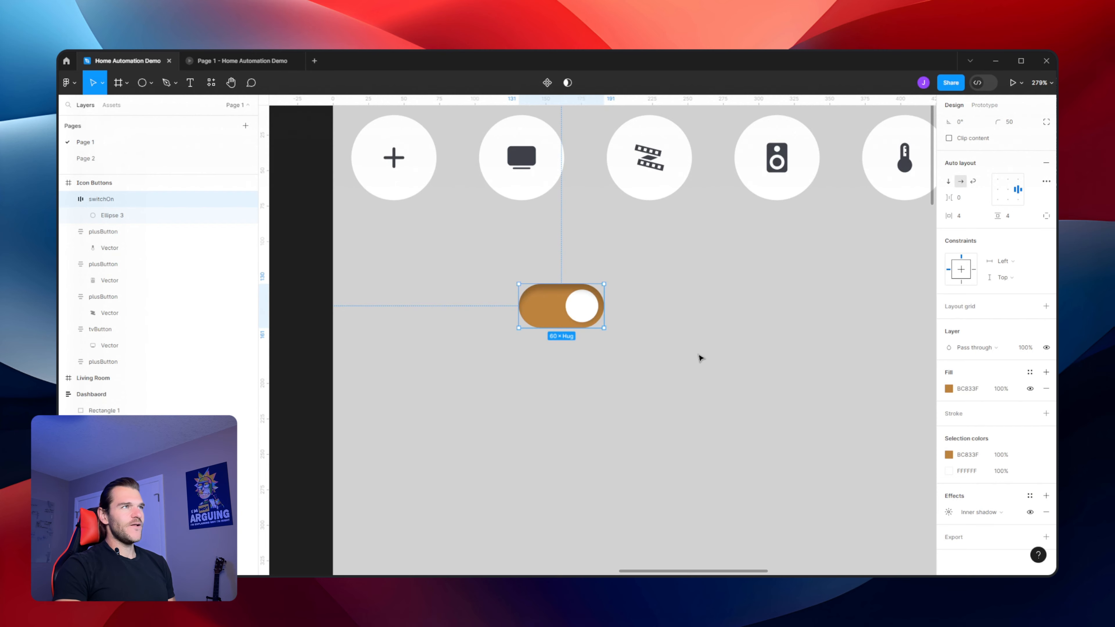
{"action": "left_click", "coordinate": [949, 512]}
{"action": "left_click", "coordinate": [878, 554]}
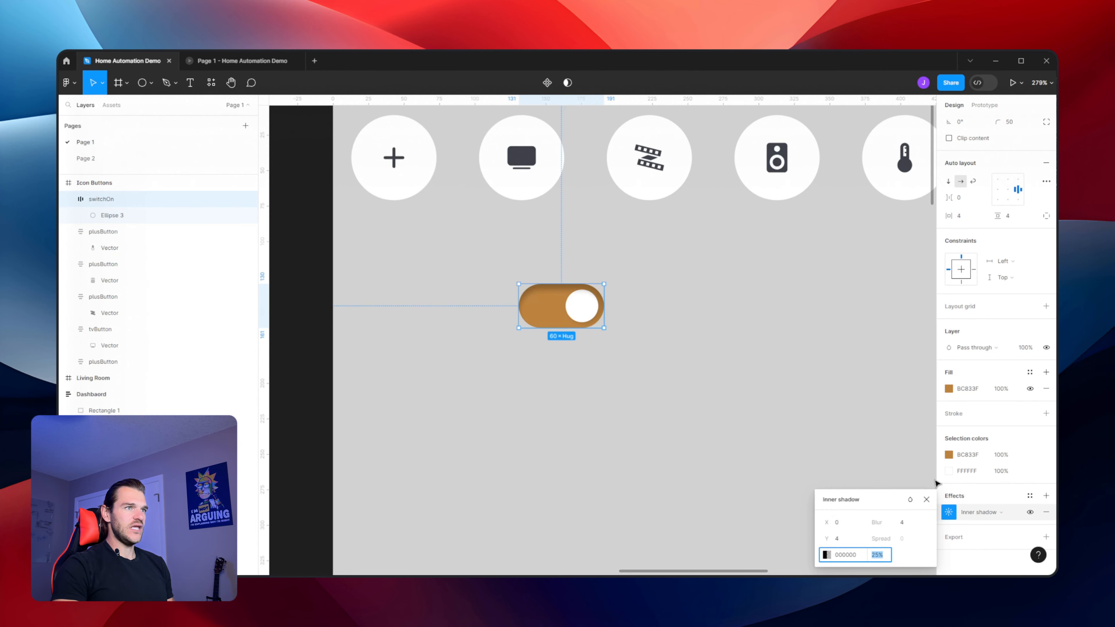
{"action": "type", "text": "10"}
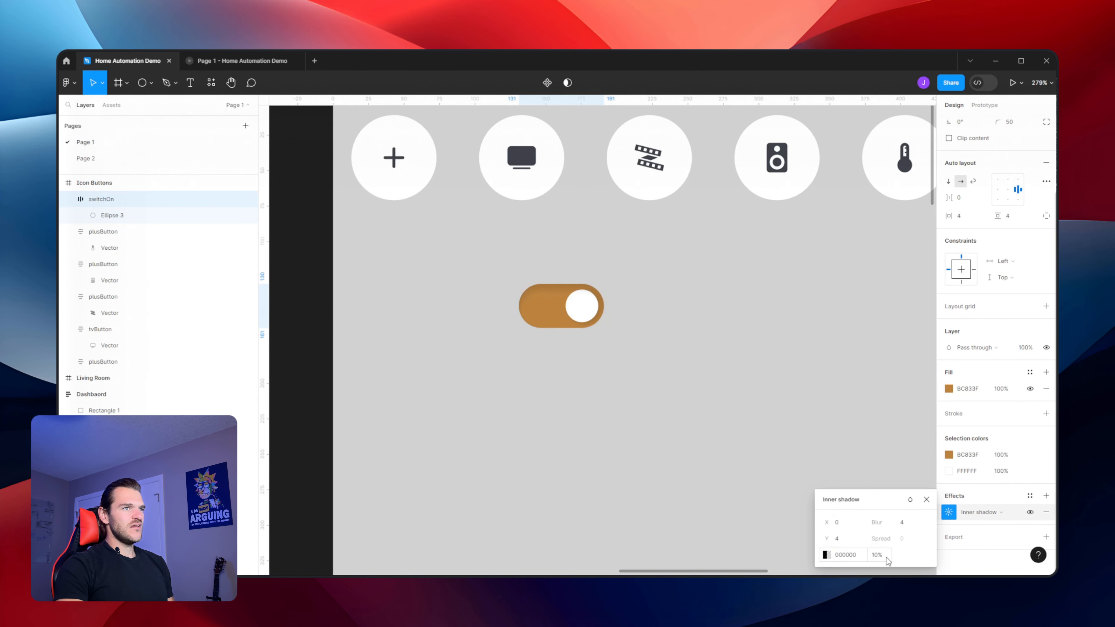
{"action": "key", "text": "Return"}
{"action": "type", "text": "15"}
{"action": "key", "text": "Return"}
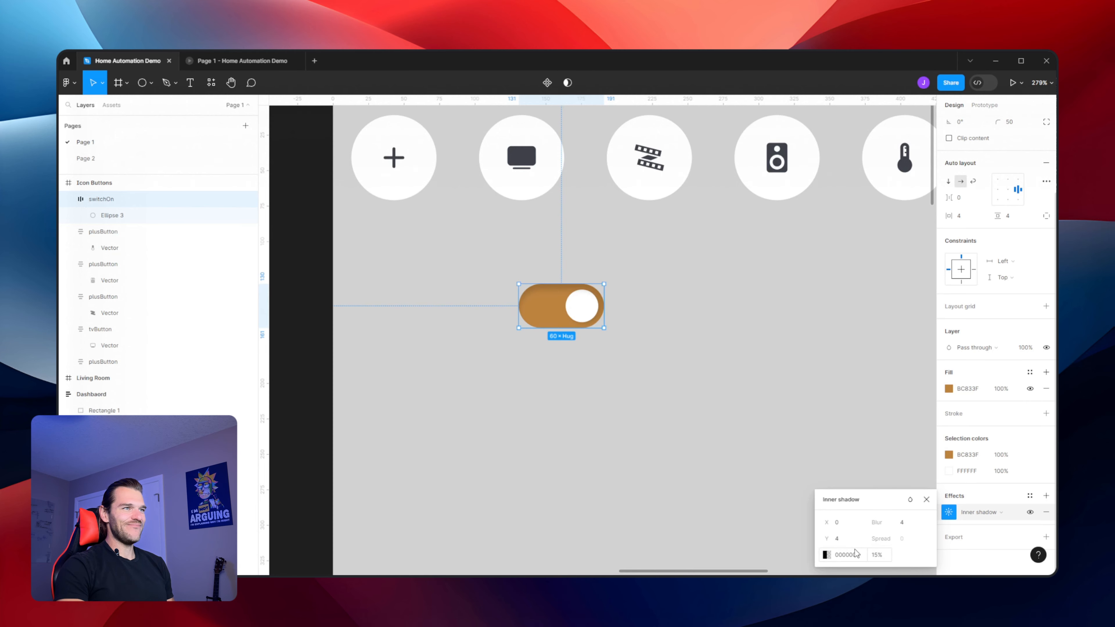
Adjust the inner shadow to a blur of 5 and a Y offset of 0, nudging its opacity up slightly
{"action": "left_click", "coordinate": [846, 539]}
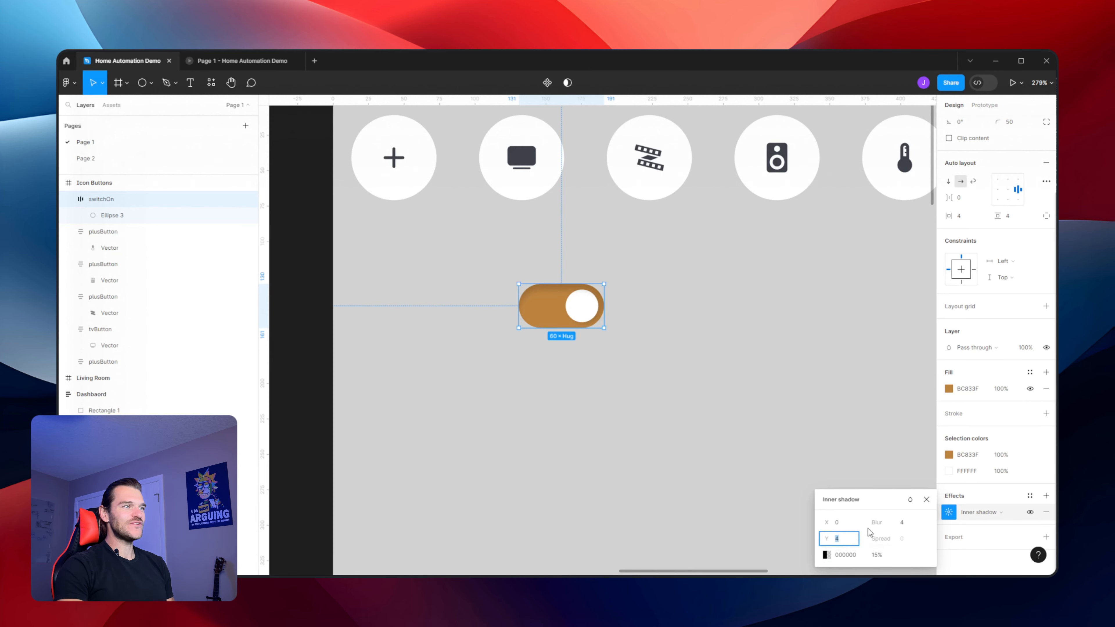
{"action": "left_click", "coordinate": [904, 526]}
{"action": "key", "text": "Return"}
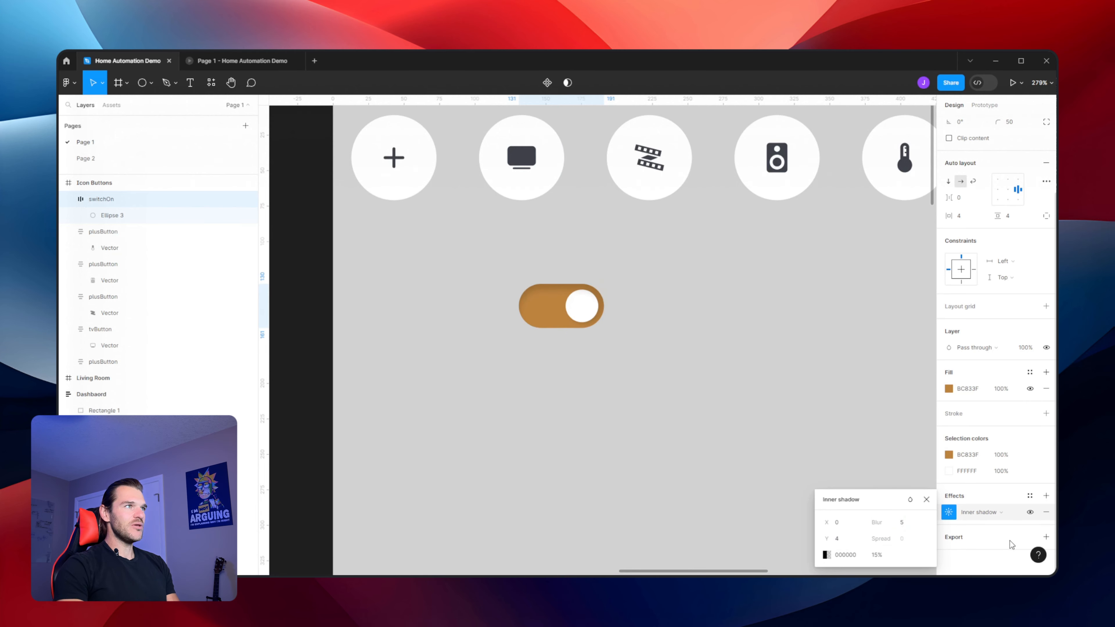
{"action": "left_click", "coordinate": [900, 523]}
{"action": "left_click", "coordinate": [819, 546]}
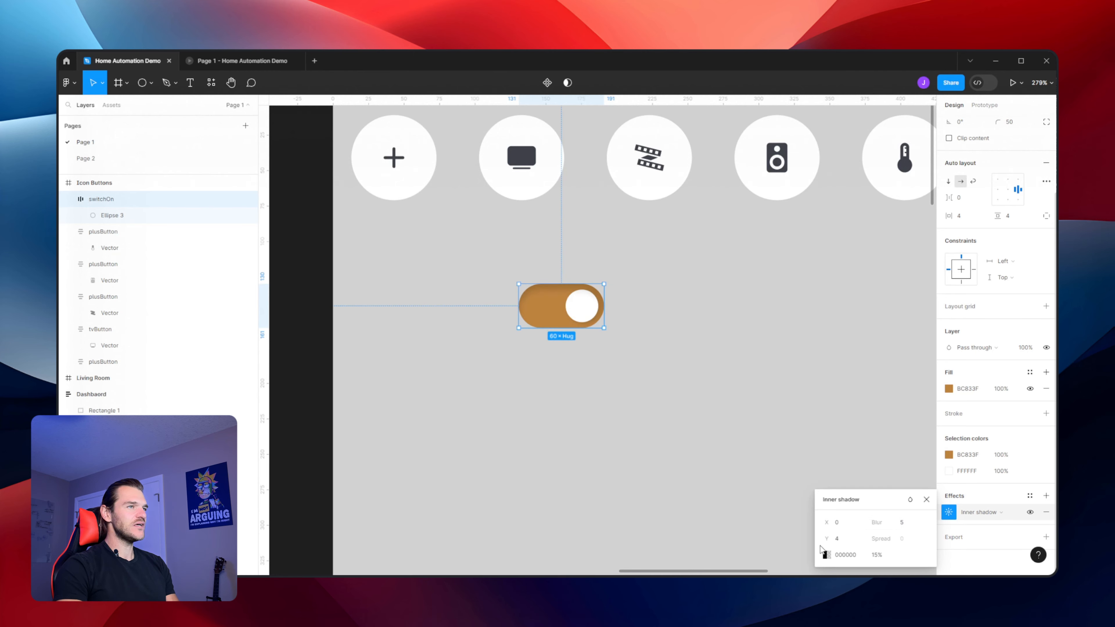
{"action": "left_click", "coordinate": [840, 544]}
{"action": "key", "text": "Down"}
{"action": "key", "text": "Down"}
{"action": "key", "text": "Up"}
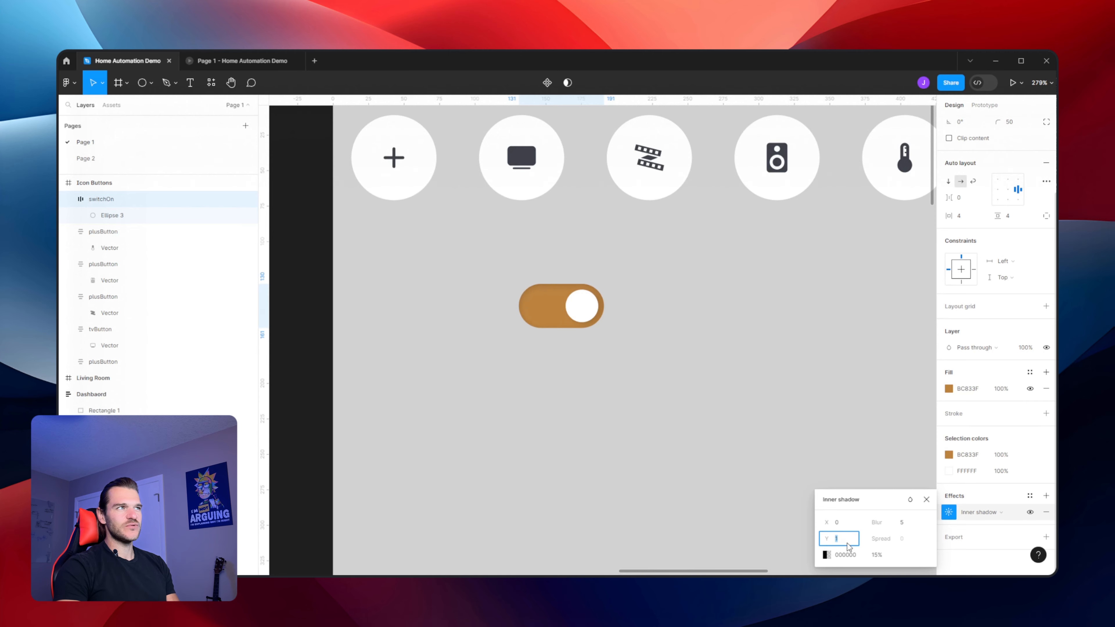
{"action": "key", "text": "Down"}
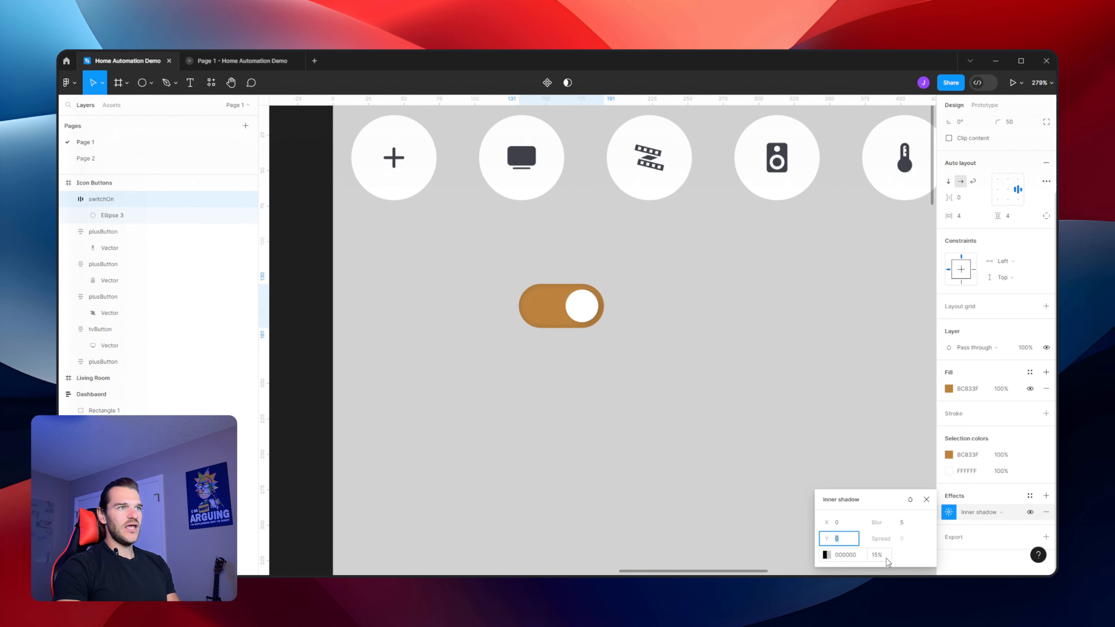
{"action": "left_click", "coordinate": [905, 525]}
{"action": "left_click", "coordinate": [884, 555]}
{"action": "key", "text": "Up"}
{"action": "key", "text": "Up"}
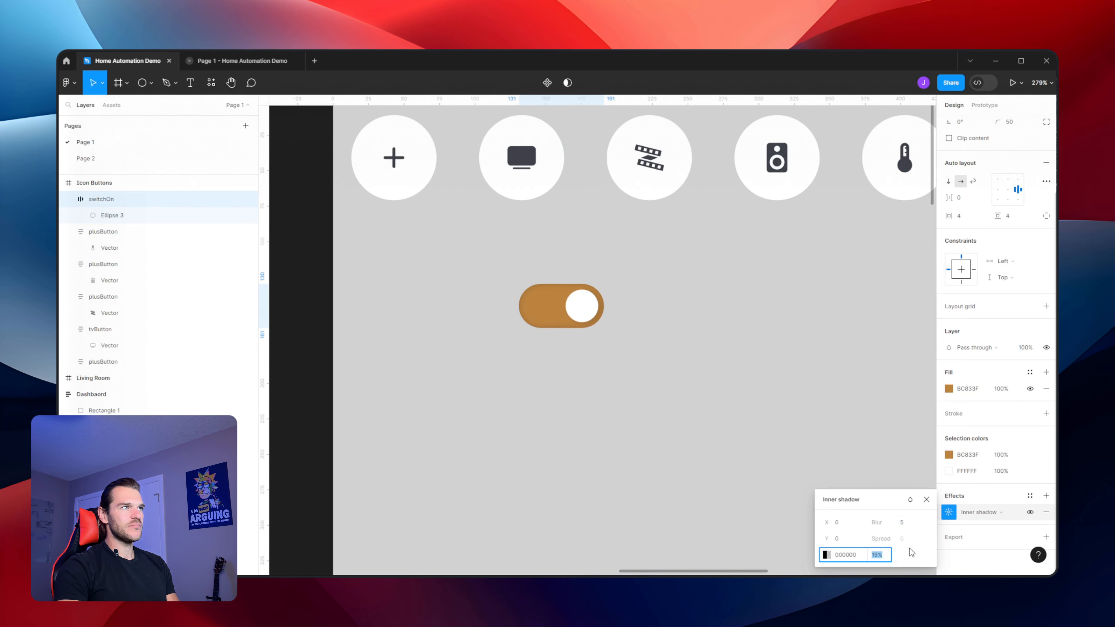
{"action": "left_click", "coordinate": [674, 273]}
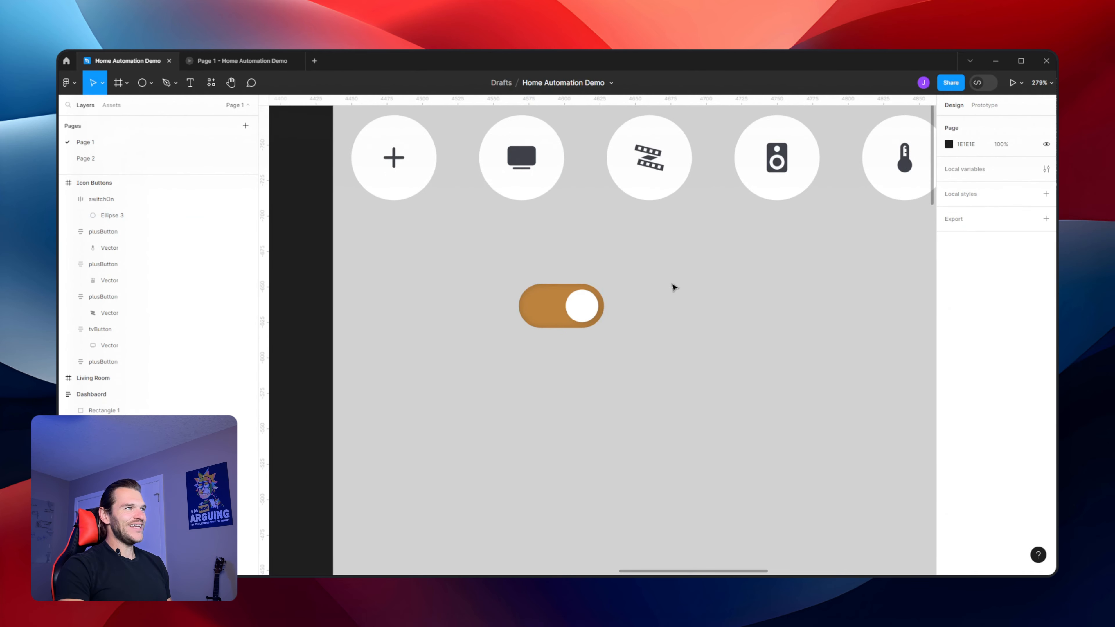
Duplicate the switchOn toggle and place the copy to the right of the original
{"action": "left_click_drag", "start_coordinate": [672, 287], "coordinate": [650, 309]}
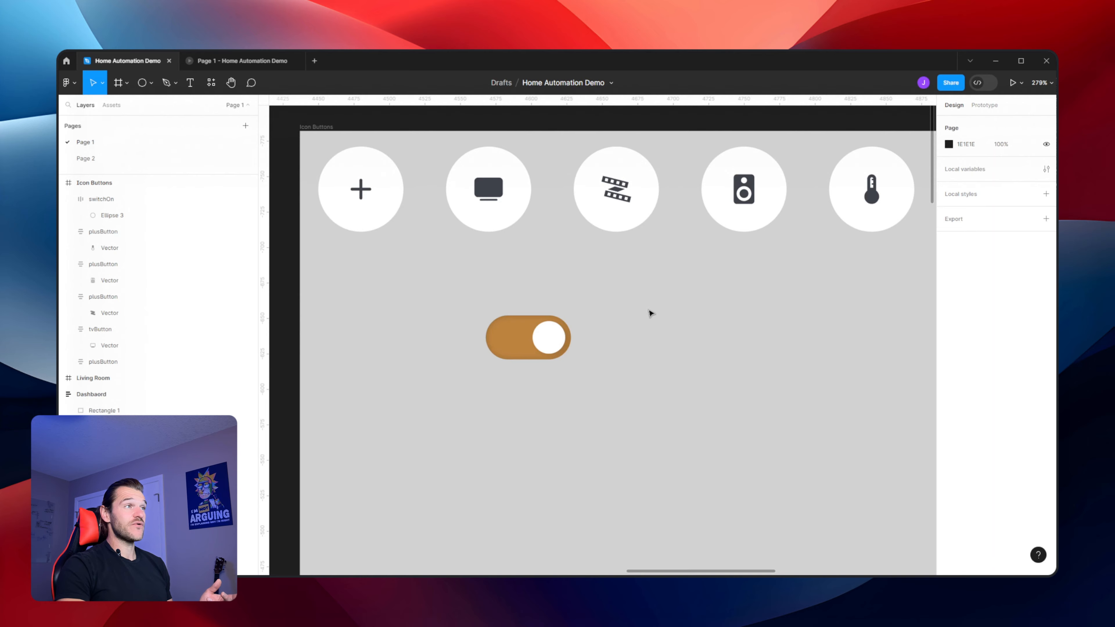
{"action": "left_click", "coordinate": [520, 324]}
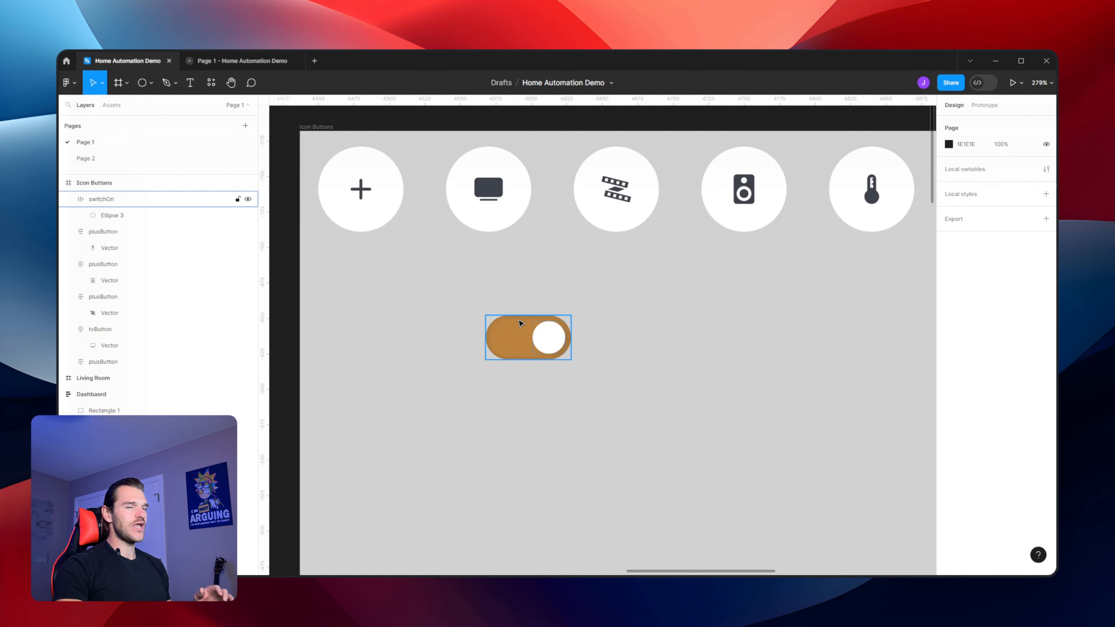
{"action": "left_click", "coordinate": [520, 324]}
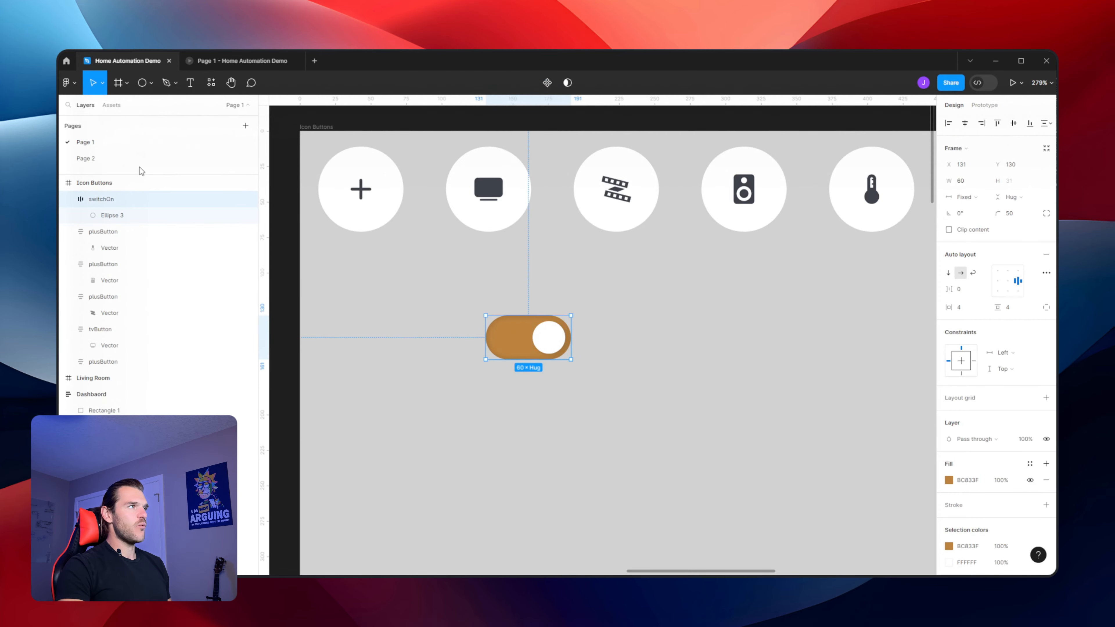
{"action": "left_click", "coordinate": [69, 199]}
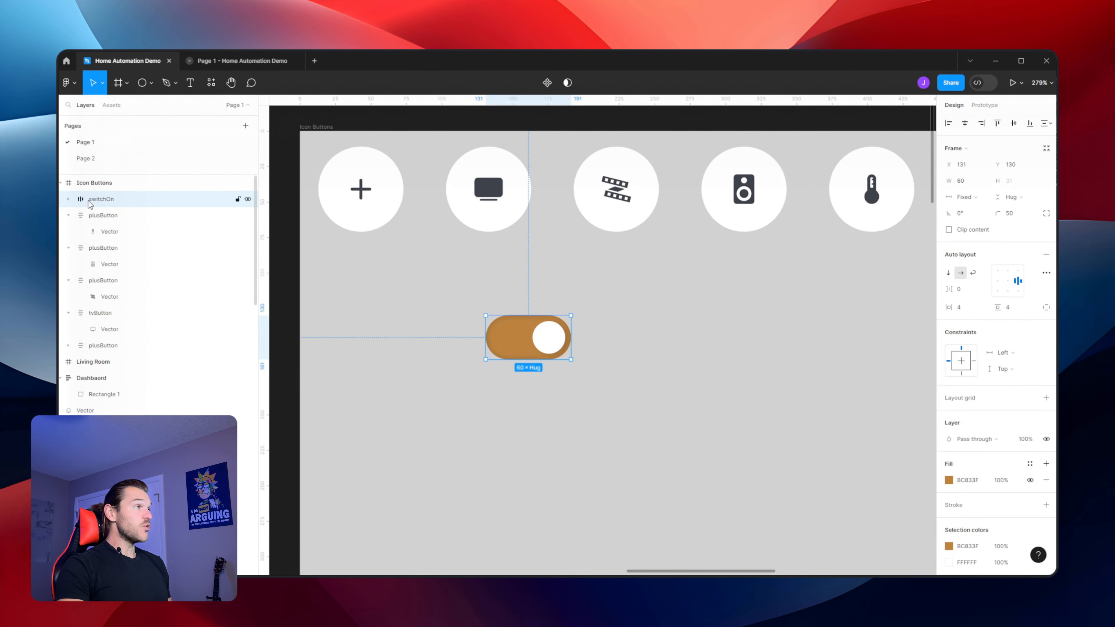
{"action": "left_click_drag", "start_coordinate": [523, 339], "coordinate": [643, 355]}
Remove the inner shadow effect from the duplicated toggle frame
{"action": "left_click", "coordinate": [876, 361]}
{"action": "scroll", "coordinate": [829, 336], "scroll_direction": "up", "scroll_amount": 5}
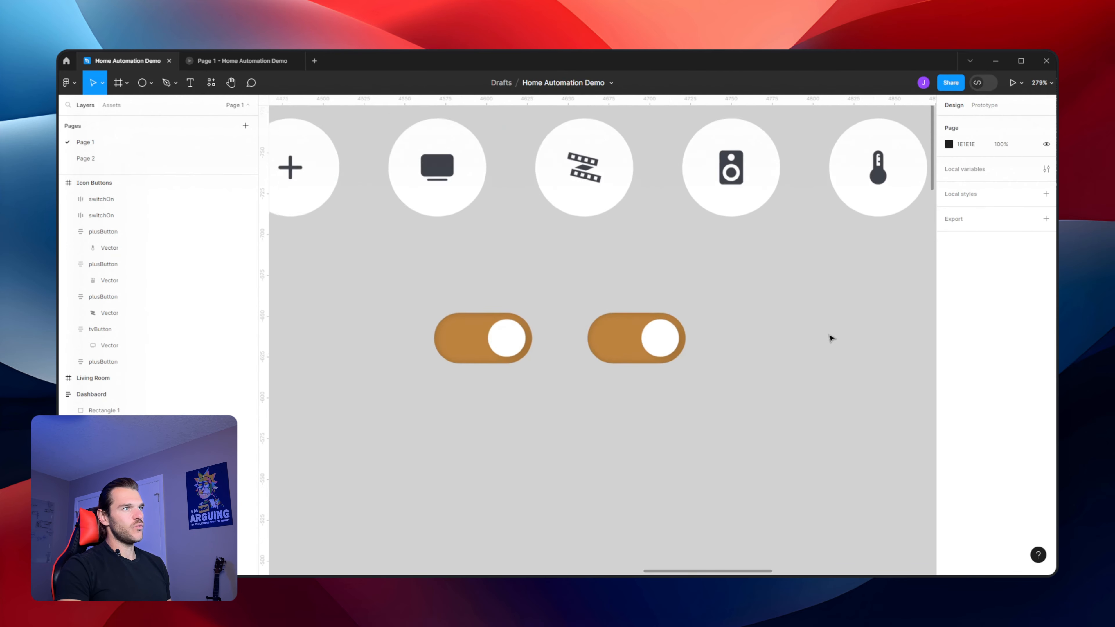
{"action": "left_click", "coordinate": [528, 340]}
{"action": "scroll", "coordinate": [1053, 377], "scroll_direction": "down", "scroll_amount": 4}
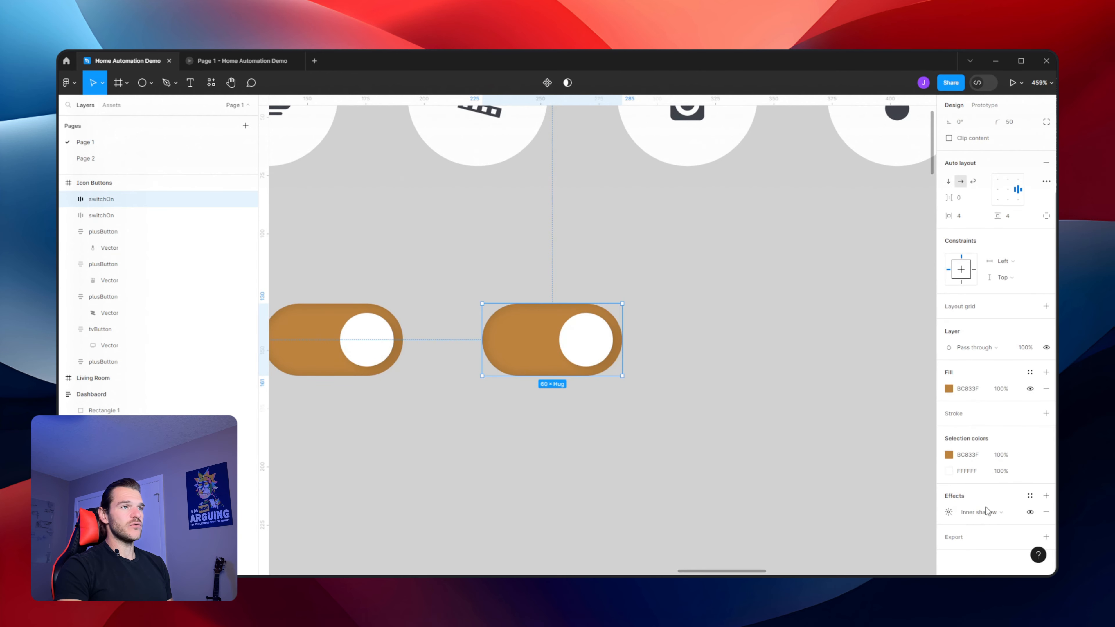
{"action": "left_click", "coordinate": [1047, 514]}
Change the duplicated toggle's fill to a light grey, DFDEDD
{"action": "left_click", "coordinate": [948, 389]}
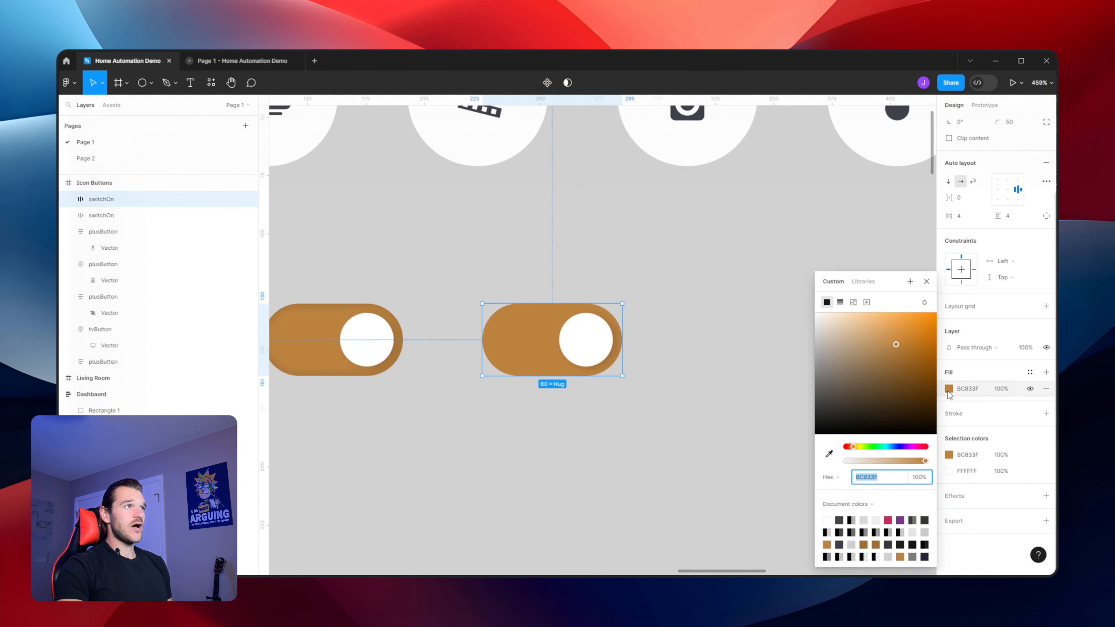
{"action": "left_click", "coordinate": [864, 520]}
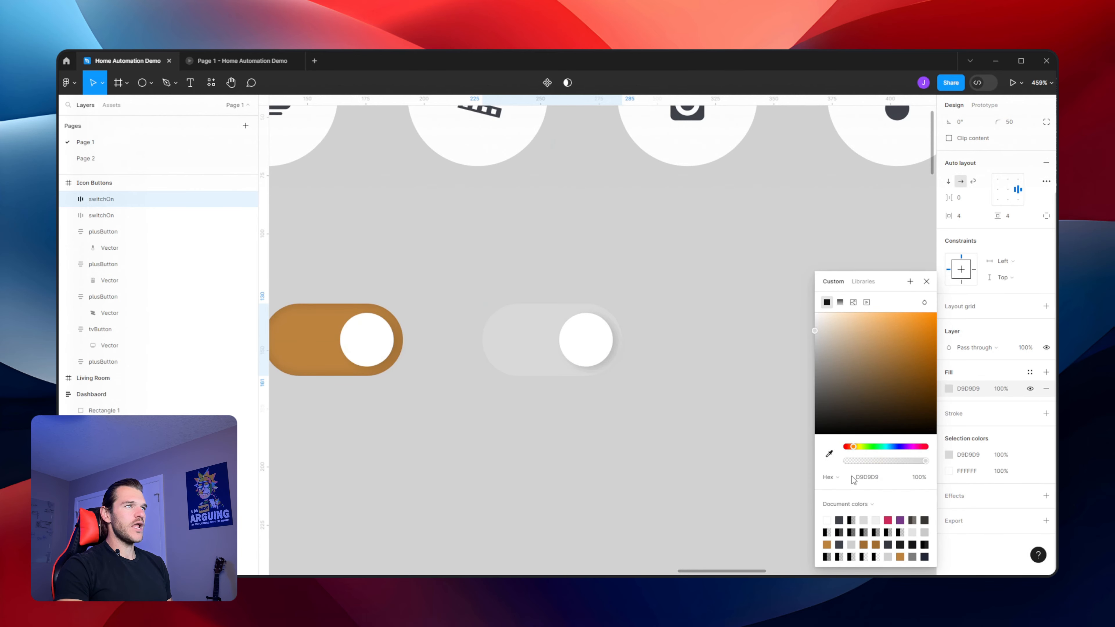
{"action": "left_click_drag", "start_coordinate": [817, 328], "coordinate": [816, 330]}
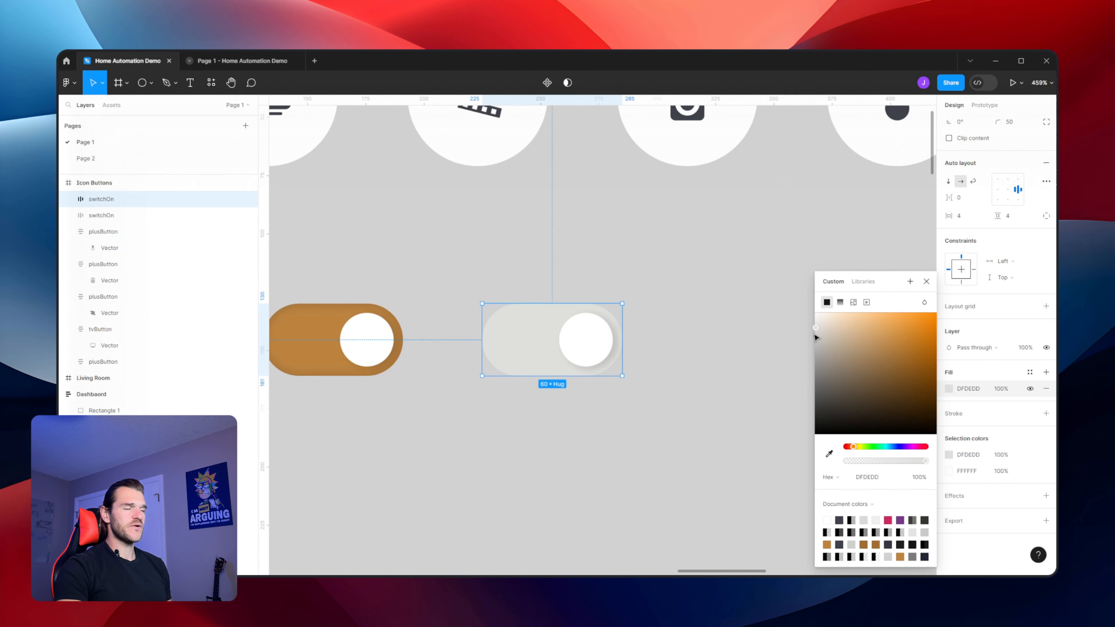
{"action": "left_click", "coordinate": [767, 338]}
Align the duplicate toggle's knob to the left side and remove the knob's drop shadow
{"action": "left_click", "coordinate": [568, 341]}
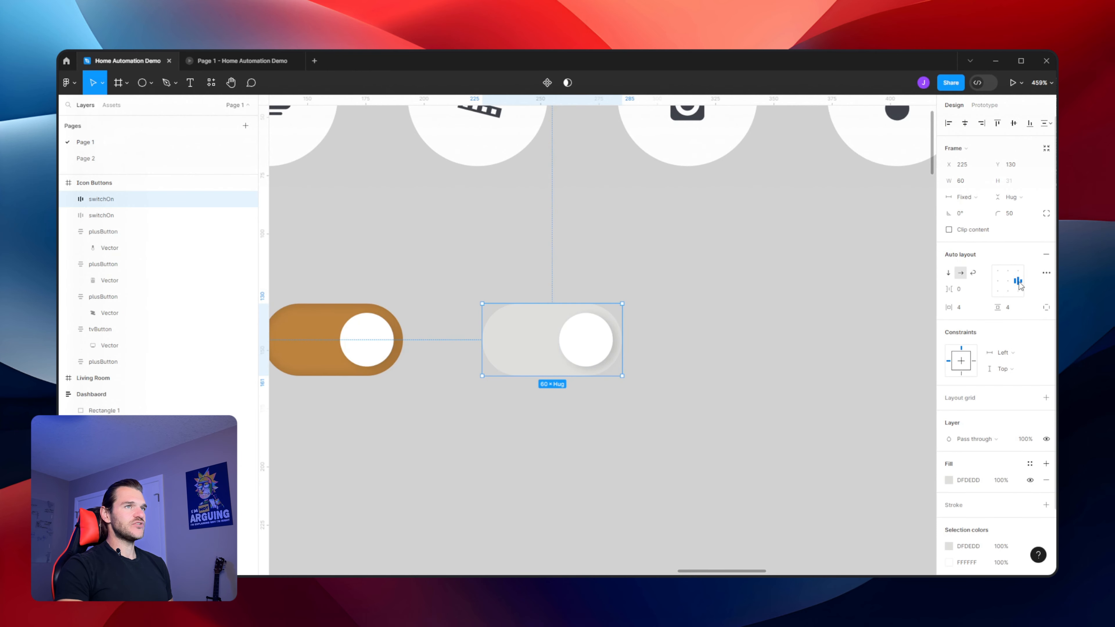
{"action": "left_click", "coordinate": [998, 280]}
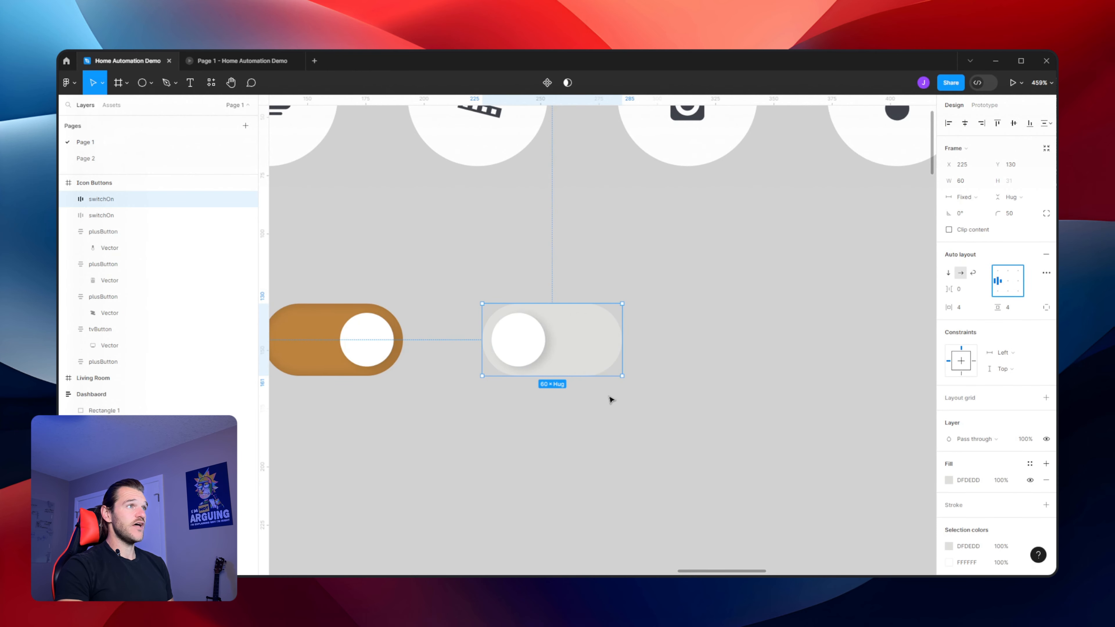
{"action": "double_click", "coordinate": [504, 347]}
{"action": "left_click", "coordinate": [948, 345]}
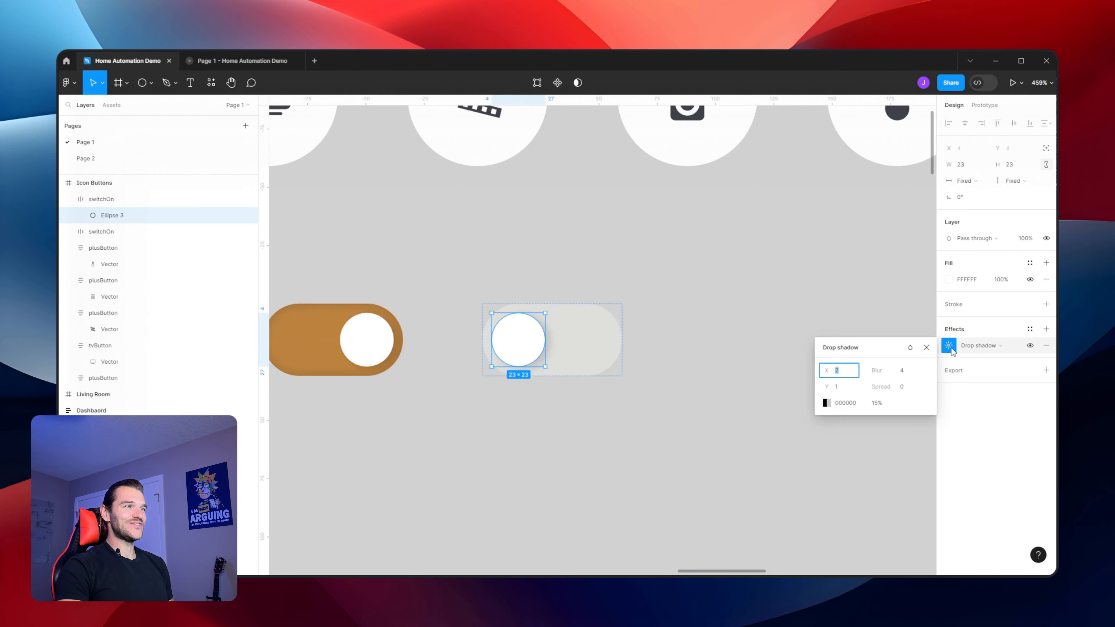
{"action": "left_click", "coordinate": [1048, 347]}
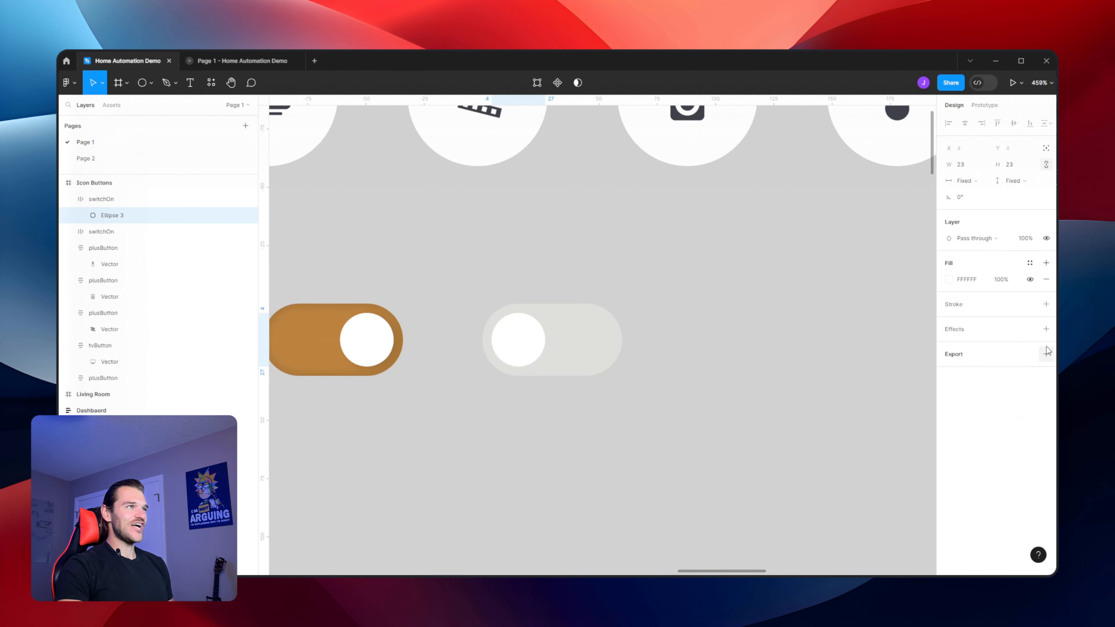
{"action": "left_click", "coordinate": [641, 341]}
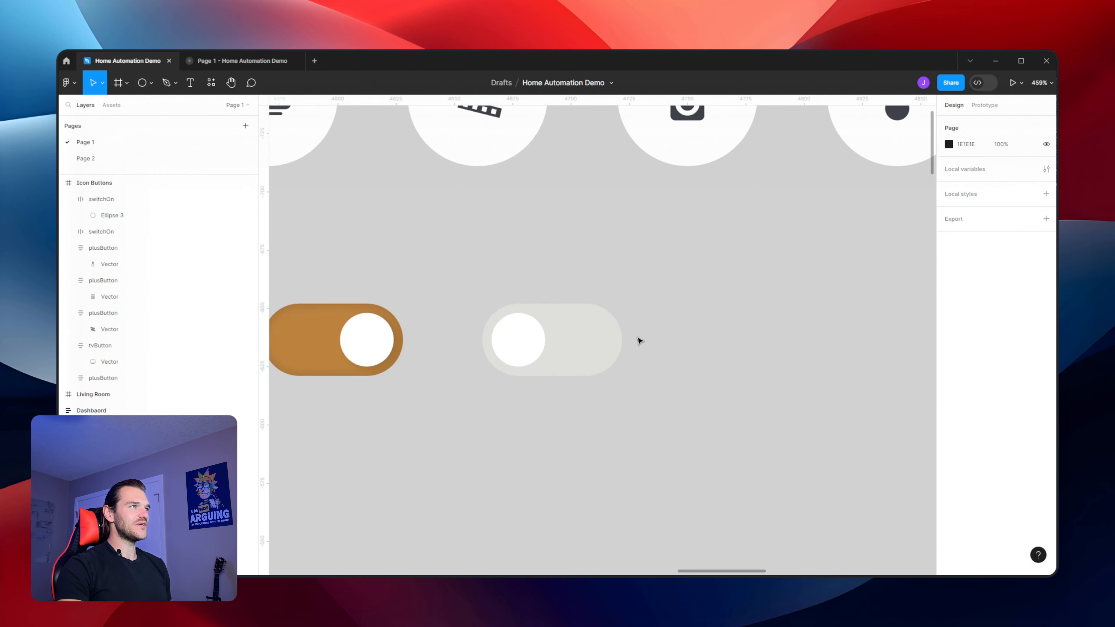
{"action": "scroll", "coordinate": [640, 341], "scroll_direction": "down", "scroll_amount": 5}
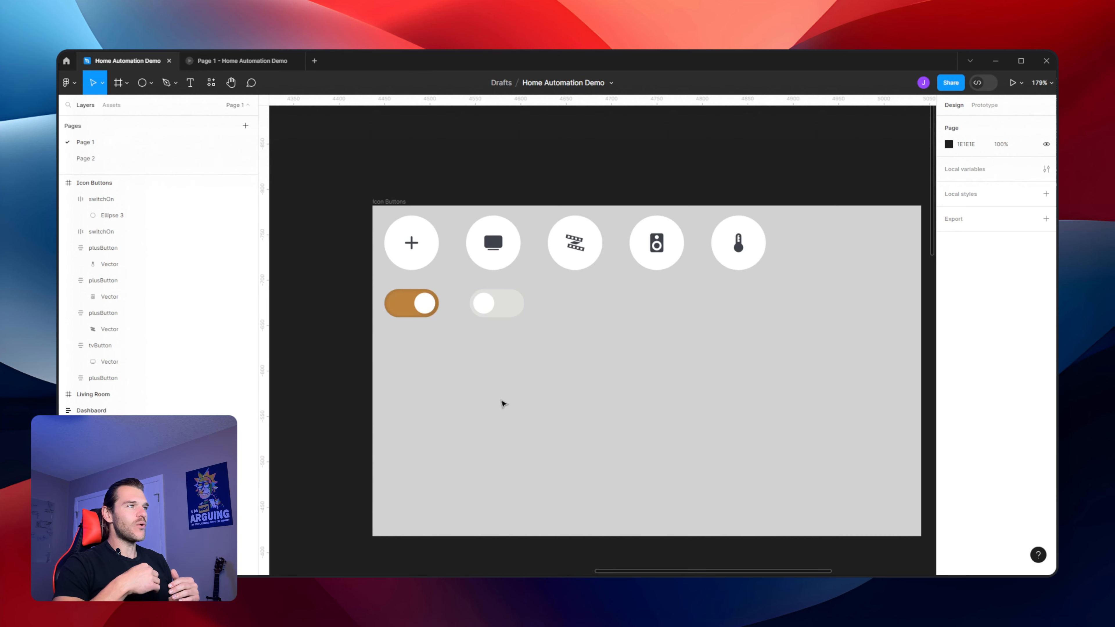
{"action": "scroll", "coordinate": [504, 404], "scroll_direction": "down", "scroll_amount": 10}
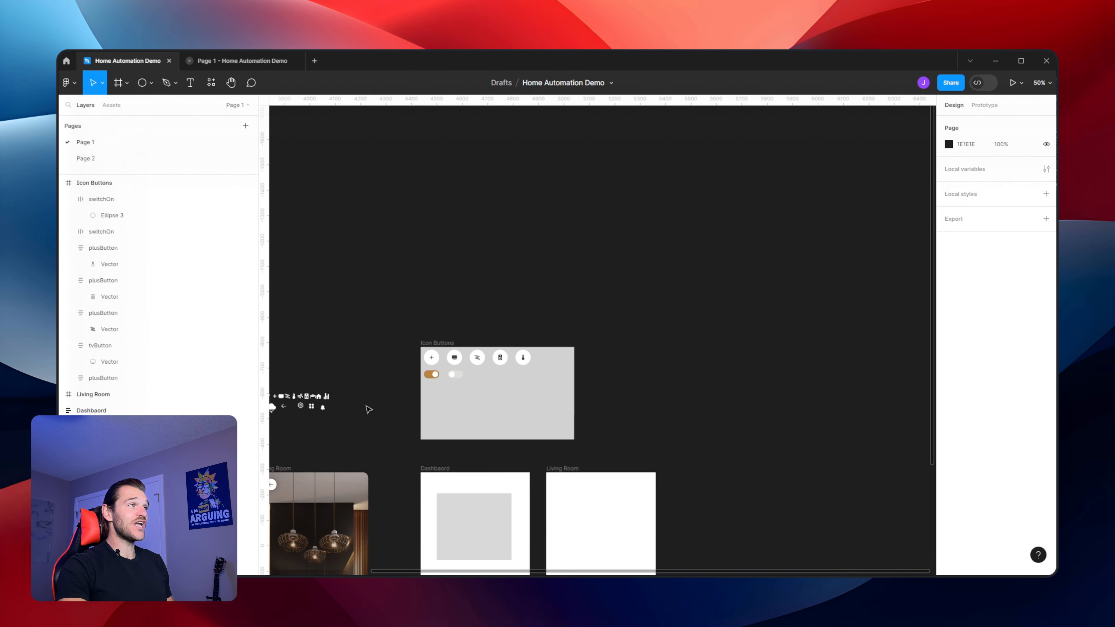
{"action": "left_click_drag", "start_coordinate": [368, 409], "coordinate": [628, 179]}
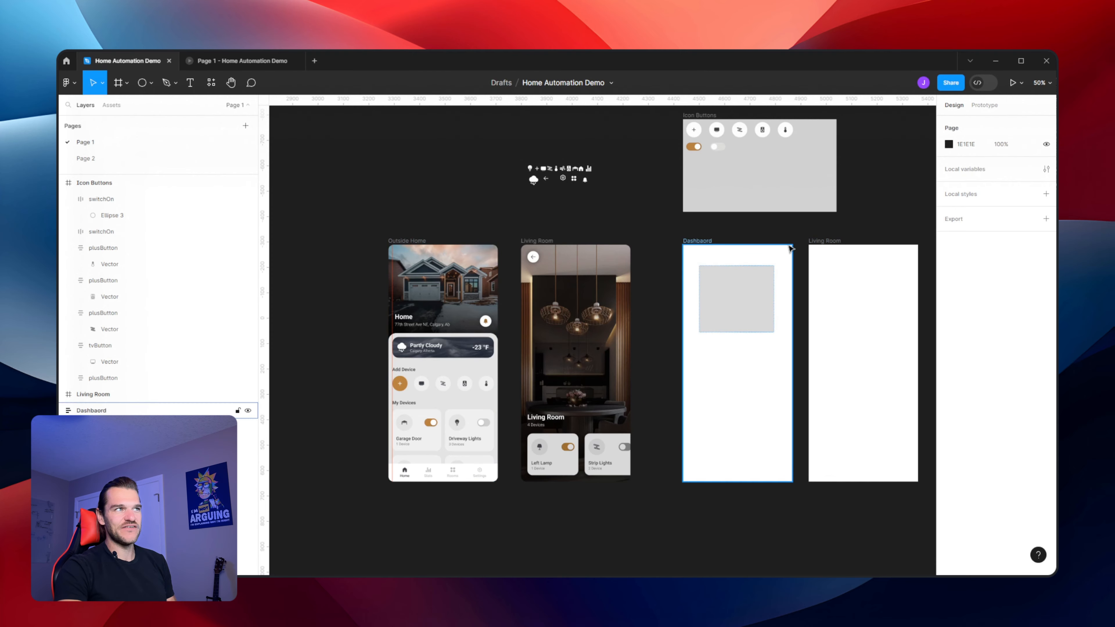
{"action": "left_click_drag", "start_coordinate": [821, 224], "coordinate": [701, 265]}
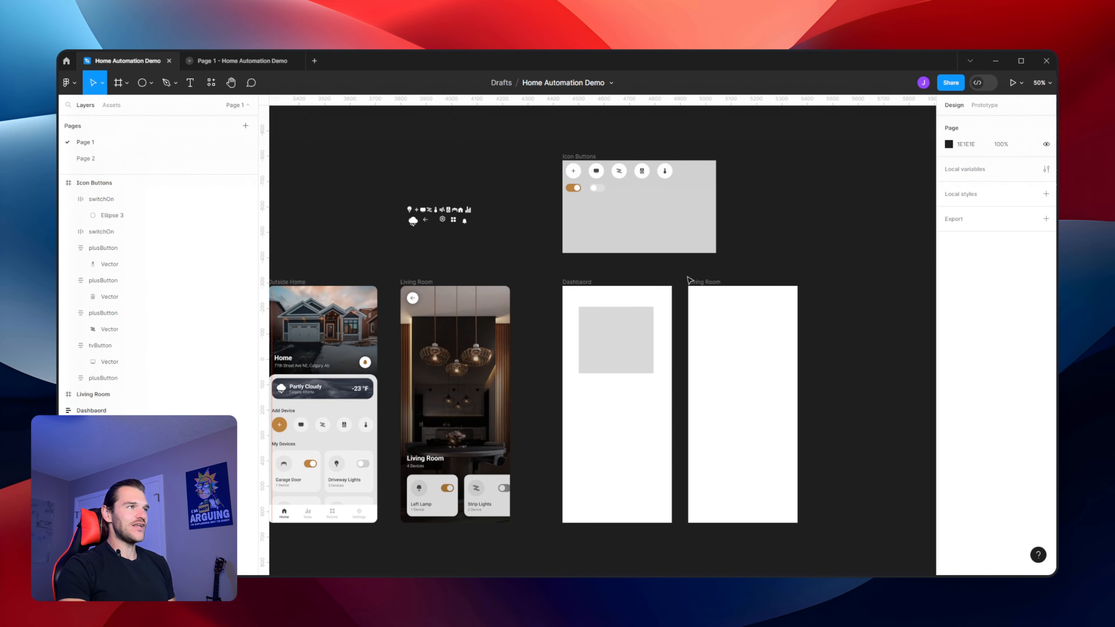